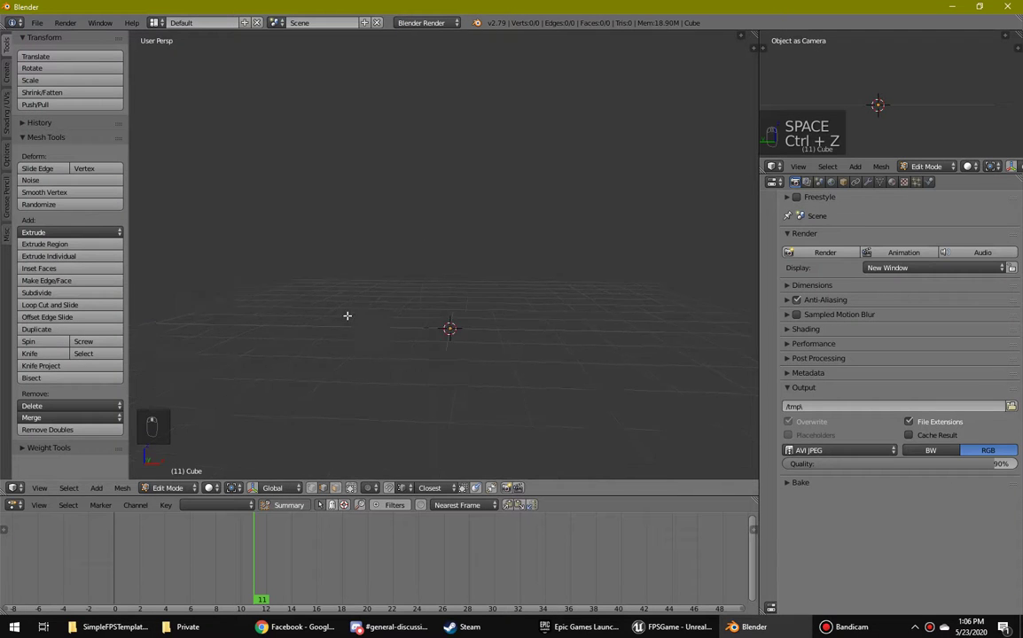
Add a cube mesh at the 3D cursor in the empty scene.
{"action": "middle_click_drag", "start_coordinate": [347, 316], "coordinate": [374, 327]}
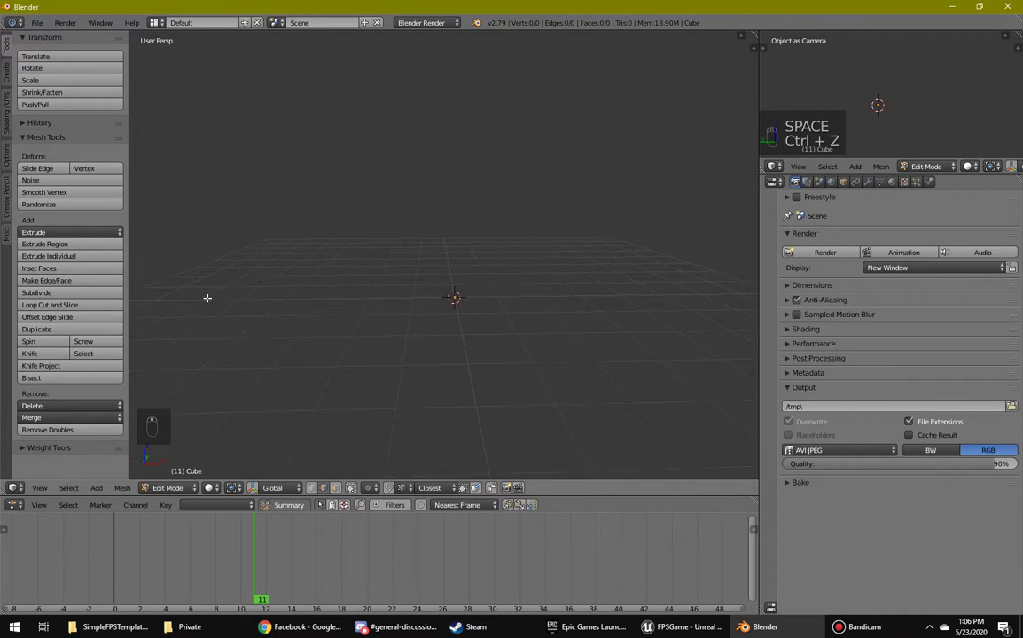
{"action": "middle_click_drag", "start_coordinate": [207, 298], "coordinate": [210, 302], "text": "shift"}
{"action": "middle_click_drag", "start_coordinate": [453, 347], "coordinate": [474, 359]}
{"action": "key", "text": "space"}
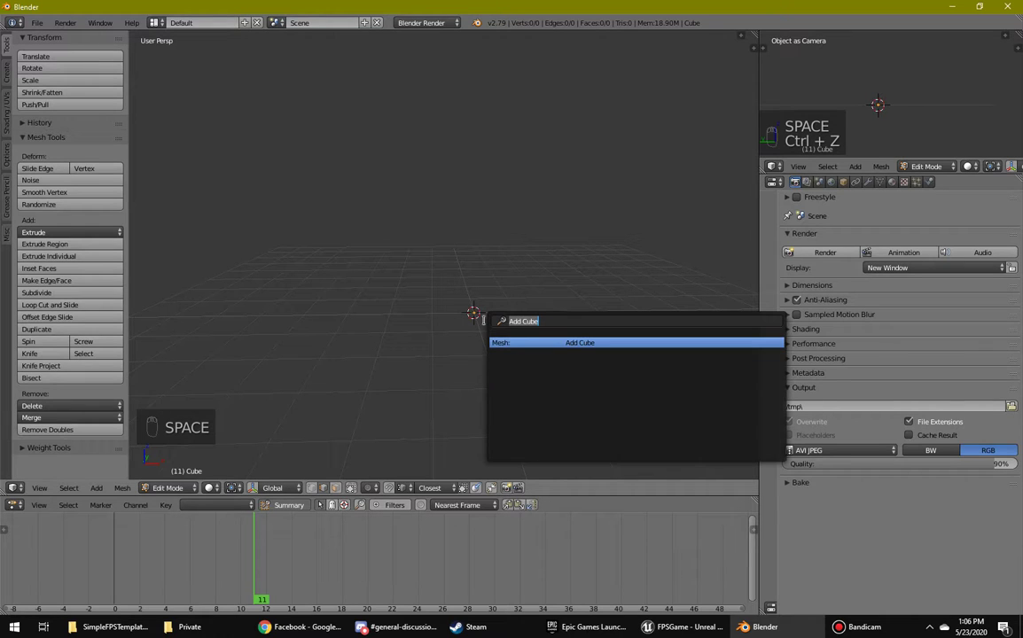
{"action": "key", "text": "BackSpace"}
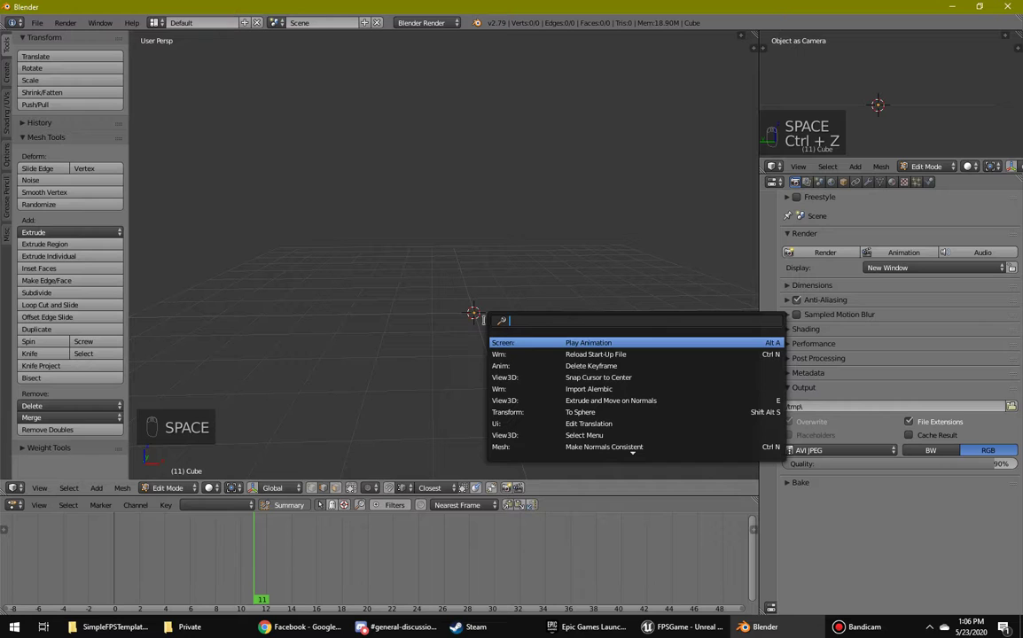
{"action": "type", "text": "cube"}
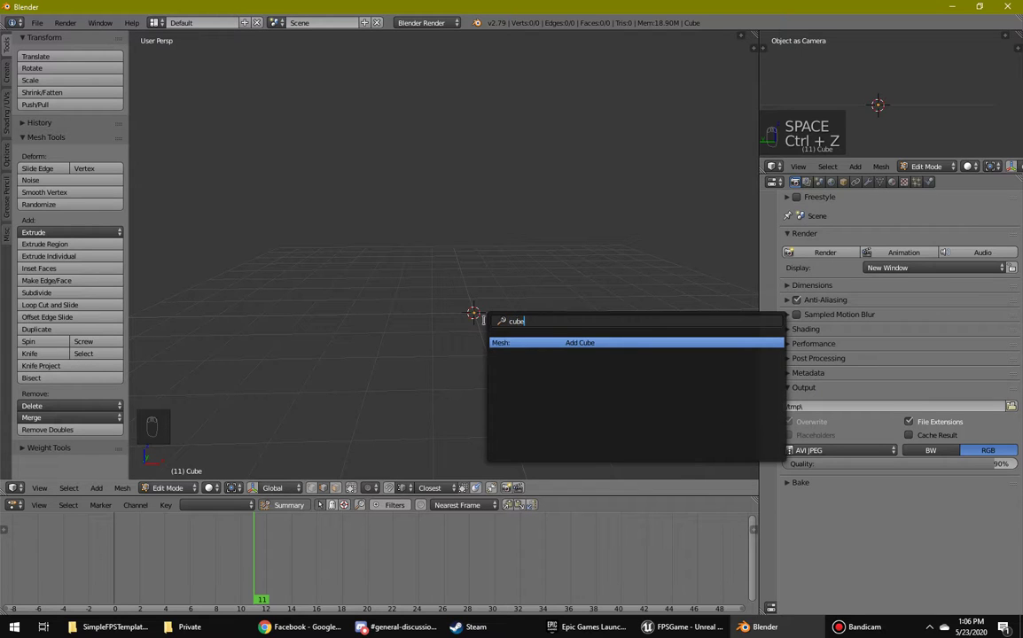
{"action": "key", "text": "Return"}
{"action": "middle_click_drag", "start_coordinate": [525, 376], "coordinate": [521, 377], "text": "shift"}
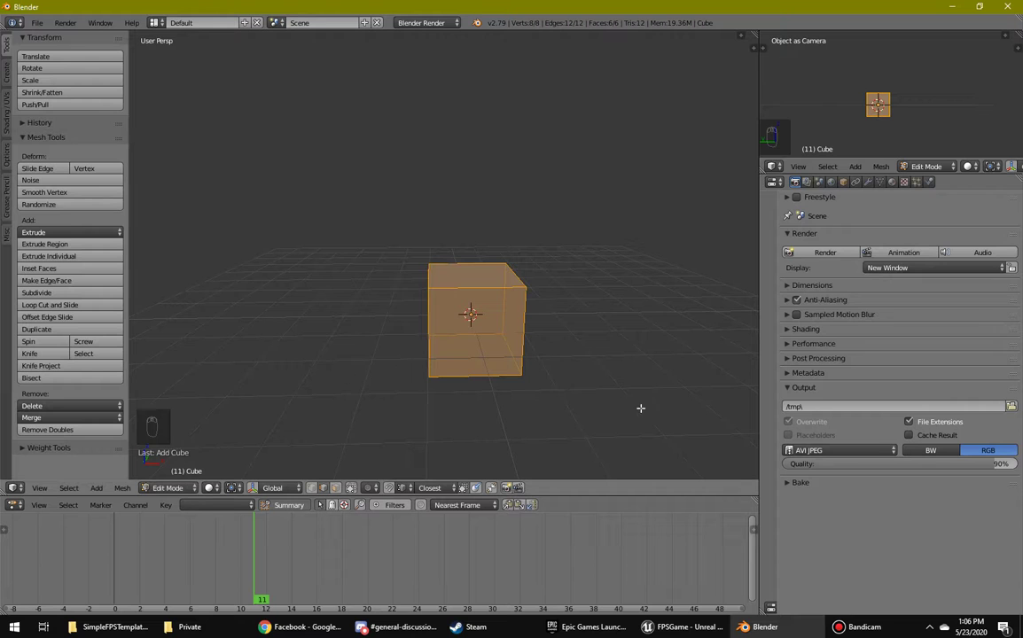
Select the cube's four top and bottom edges plus the crossing ones around its cap faces and subdivide them, splitting the caps into quarters.
{"action": "mouse_move", "coordinate": [640, 408]}
{"action": "middle_mouse_down"}
{"action": "mouse_move", "coordinate": [571, 348]}
{"action": "mouse_move", "coordinate": [452, 342]}
{"action": "mouse_move", "coordinate": [596, 347]}
{"action": "mouse_move", "coordinate": [612, 448]}
{"action": "mouse_move", "coordinate": [584, 322]}
{"action": "mouse_move", "coordinate": [525, 350]}
{"action": "mouse_move", "coordinate": [460, 359]}
{"action": "mouse_move", "coordinate": [466, 400]}
{"action": "middle_mouse_up"}
{"action": "key", "text": "a"}
{"action": "right_click", "coordinate": [465, 321], "text": "shift"}
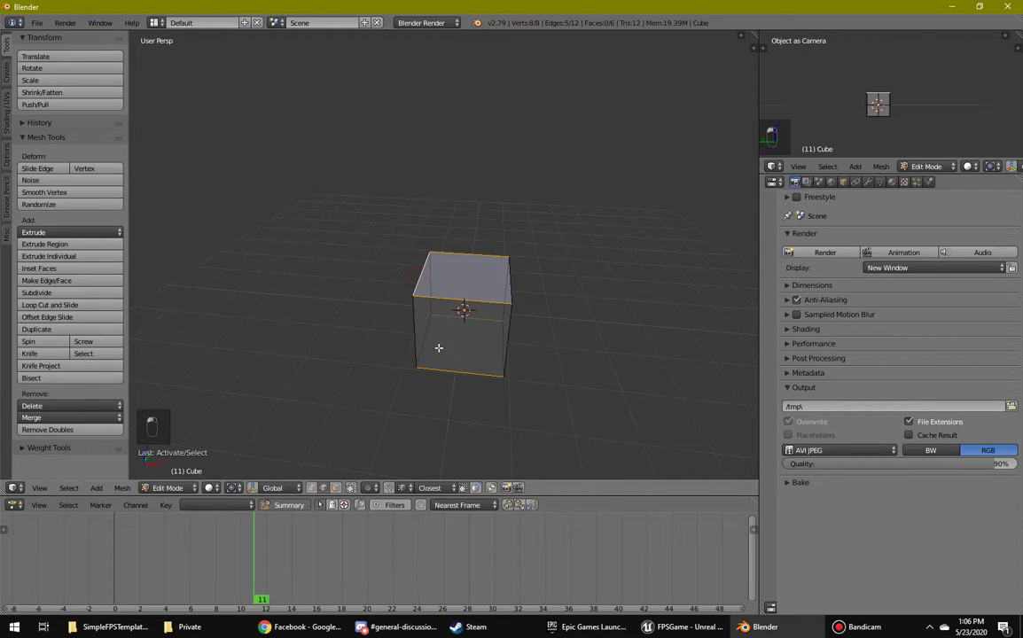
{"action": "middle_click_drag", "start_coordinate": [428, 347], "coordinate": [491, 370]}
{"action": "right_click", "coordinate": [491, 369], "text": "shift"}
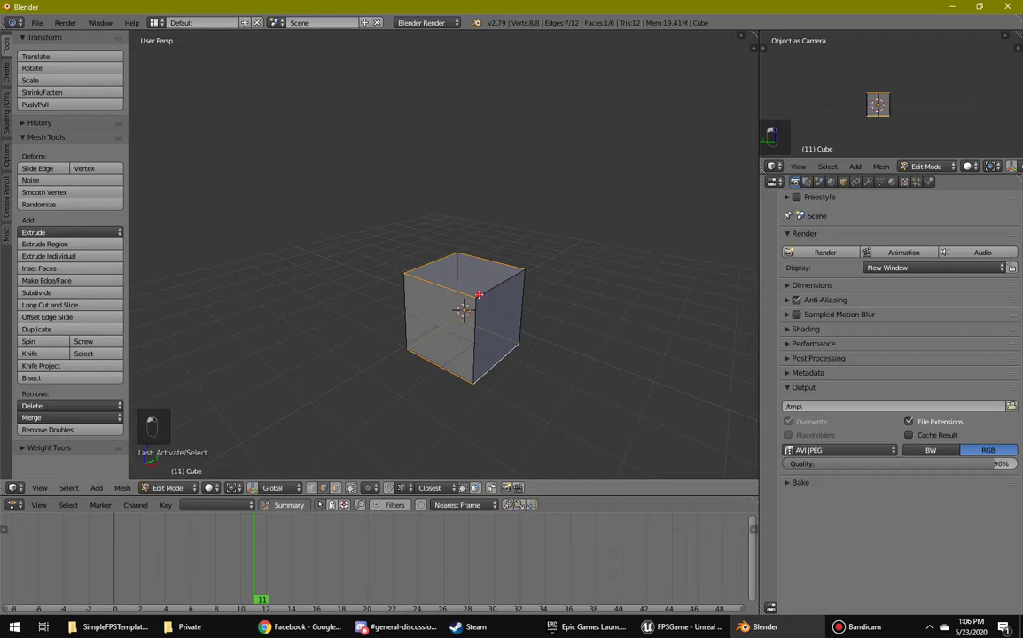
{"action": "right_click", "coordinate": [476, 295], "text": "shift"}
{"action": "middle_click_drag", "start_coordinate": [403, 317], "coordinate": [496, 350]}
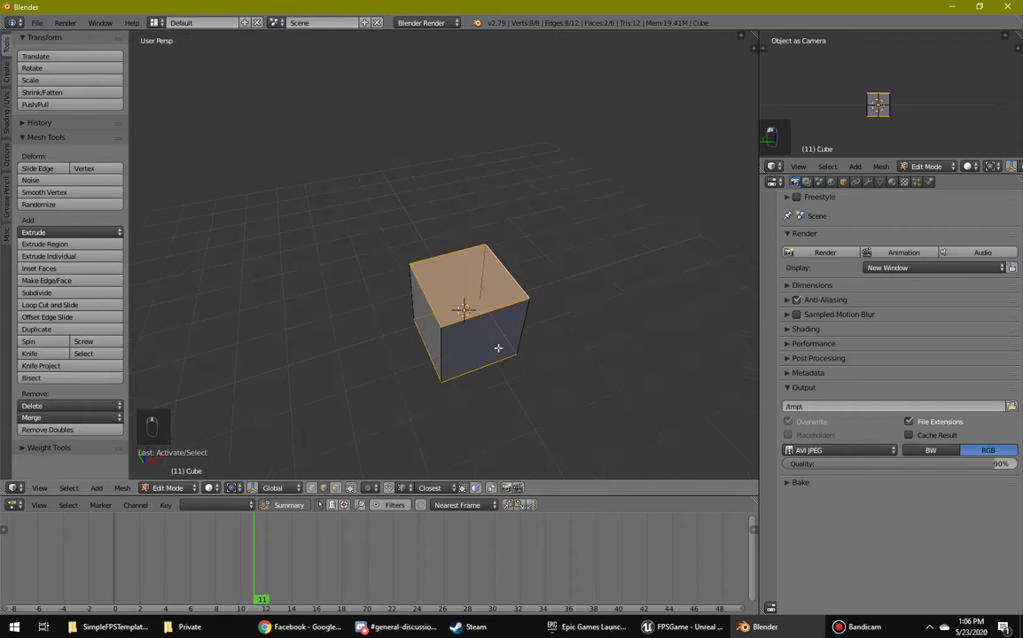
{"action": "key", "text": "w"}
{"action": "left_click", "coordinate": [487, 324]}
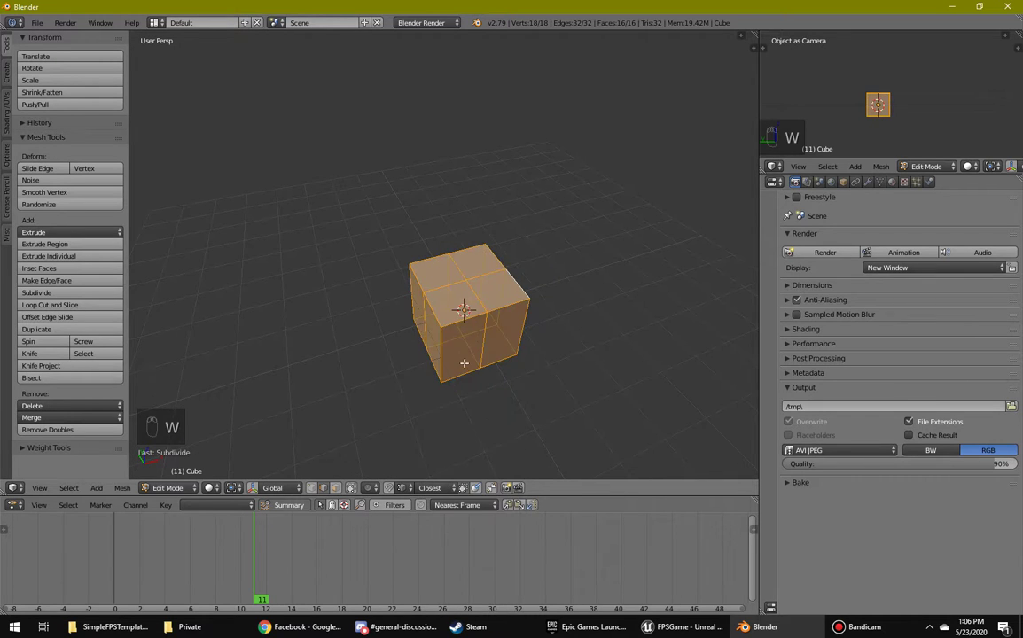
Scale the whole subdivided cube down to roughly half size and stretch it along Z into a tall, slim post.
{"action": "mouse_move", "coordinate": [464, 364]}
{"action": "middle_mouse_down"}
{"action": "mouse_move", "coordinate": [526, 311]}
{"action": "mouse_move", "coordinate": [544, 317]}
{"action": "mouse_move", "coordinate": [451, 366]}
{"action": "mouse_move", "coordinate": [401, 258]}
{"action": "mouse_move", "coordinate": [388, 297]}
{"action": "mouse_move", "coordinate": [463, 353]}
{"action": "middle_mouse_up"}
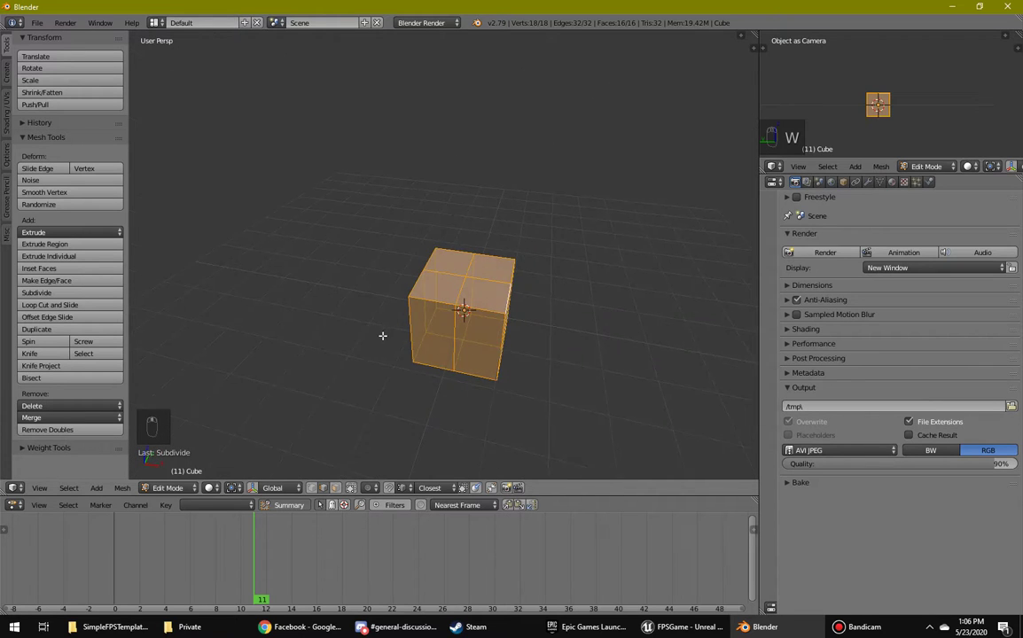
{"action": "middle_click_drag", "start_coordinate": [382, 335], "coordinate": [369, 335]}
{"action": "middle_click_drag", "start_coordinate": [408, 372], "coordinate": [532, 408]}
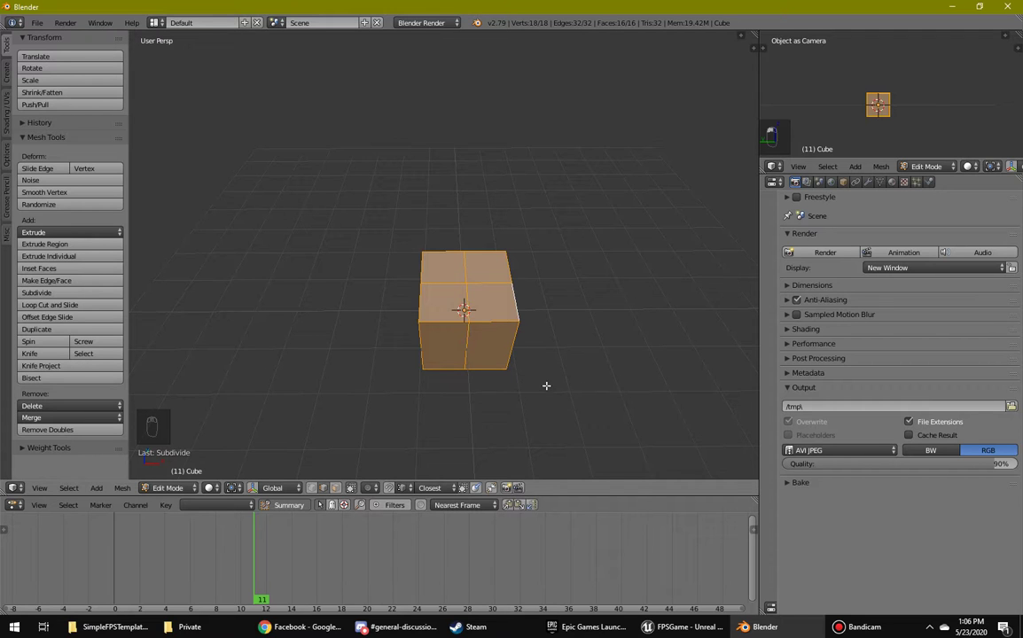
{"action": "key", "text": "s"}
{"action": "left_click", "coordinate": [525, 320]}
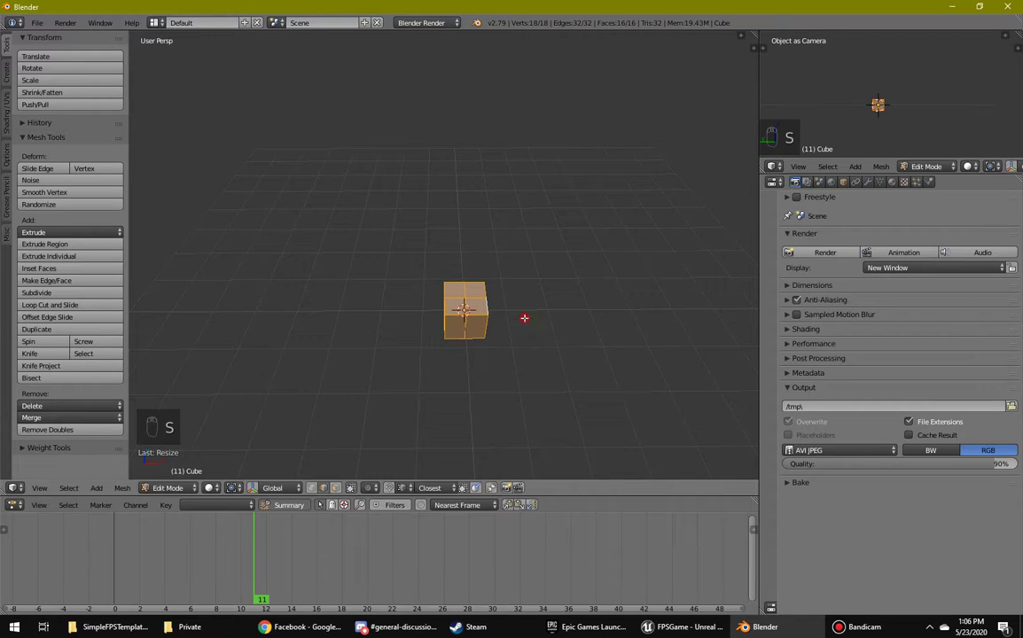
{"action": "key", "text": "s"}
{"action": "key", "text": "z"}
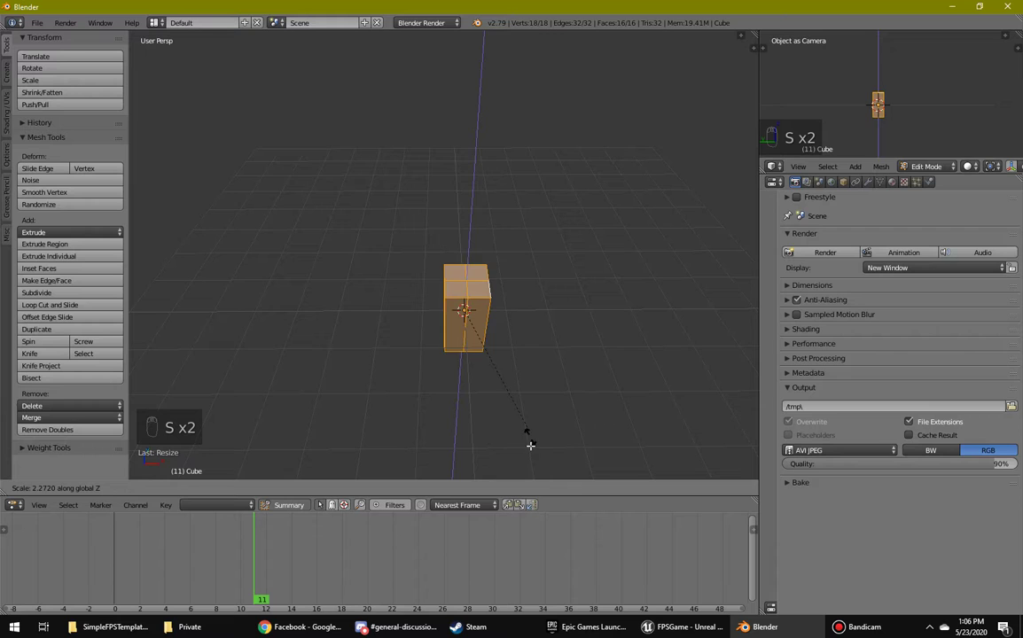
{"action": "left_click", "coordinate": [507, 278]}
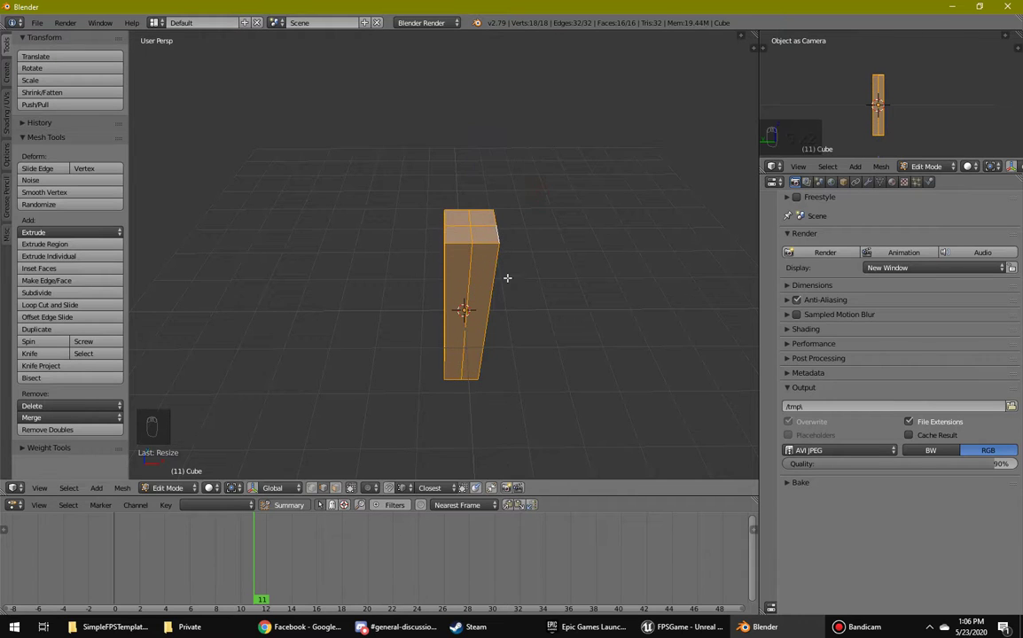
Select the post's four vertical corner edges and scale them inward to about 0.7 with Z locked, forming an octagonal shaft.
{"action": "middle_click_drag", "start_coordinate": [507, 279], "coordinate": [468, 316]}
{"action": "right_click", "coordinate": [462, 313]}
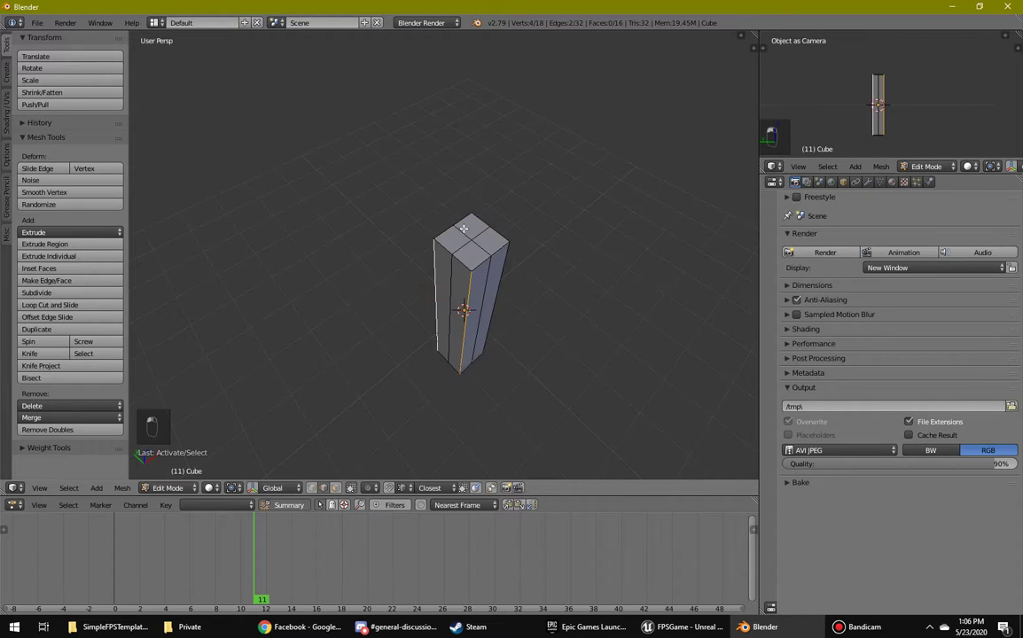
{"action": "middle_click_drag", "start_coordinate": [575, 282], "coordinate": [335, 247]}
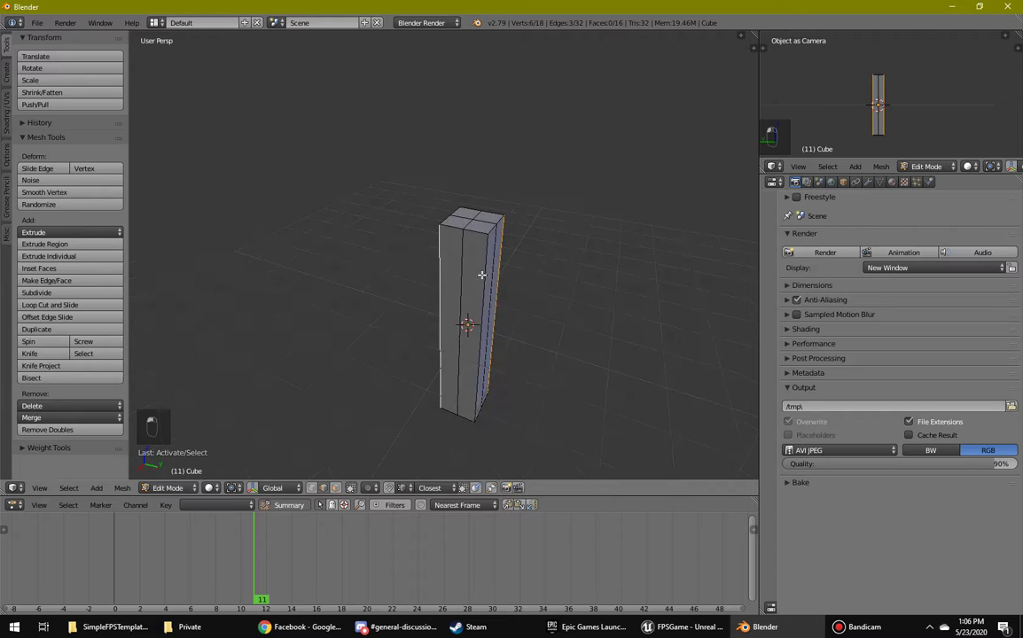
{"action": "middle_click_drag", "start_coordinate": [483, 275], "coordinate": [598, 301]}
{"action": "key", "text": "s"}
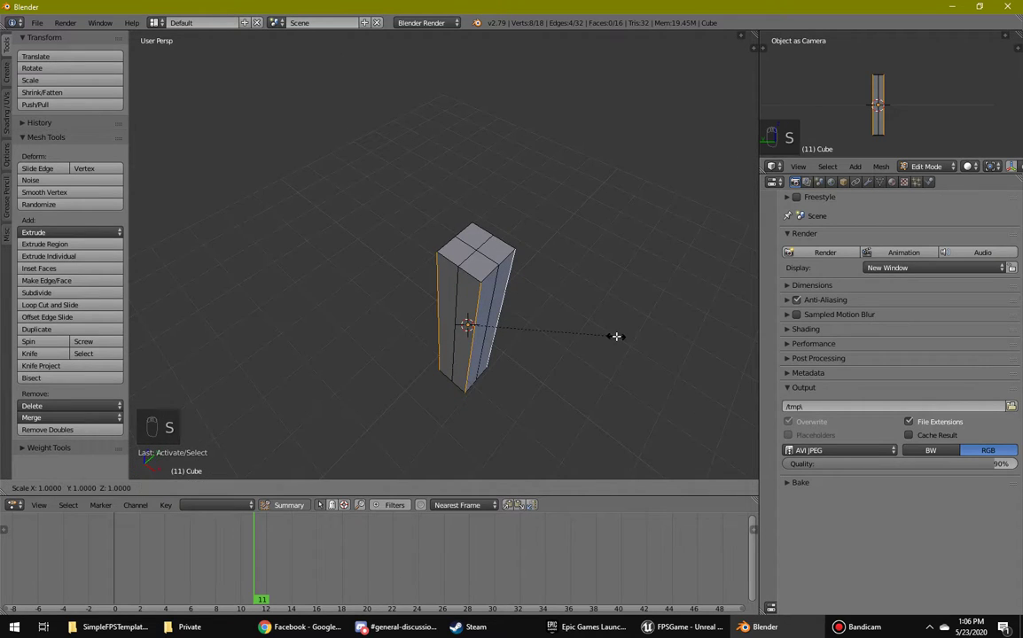
{"action": "key", "text": "shift+z"}
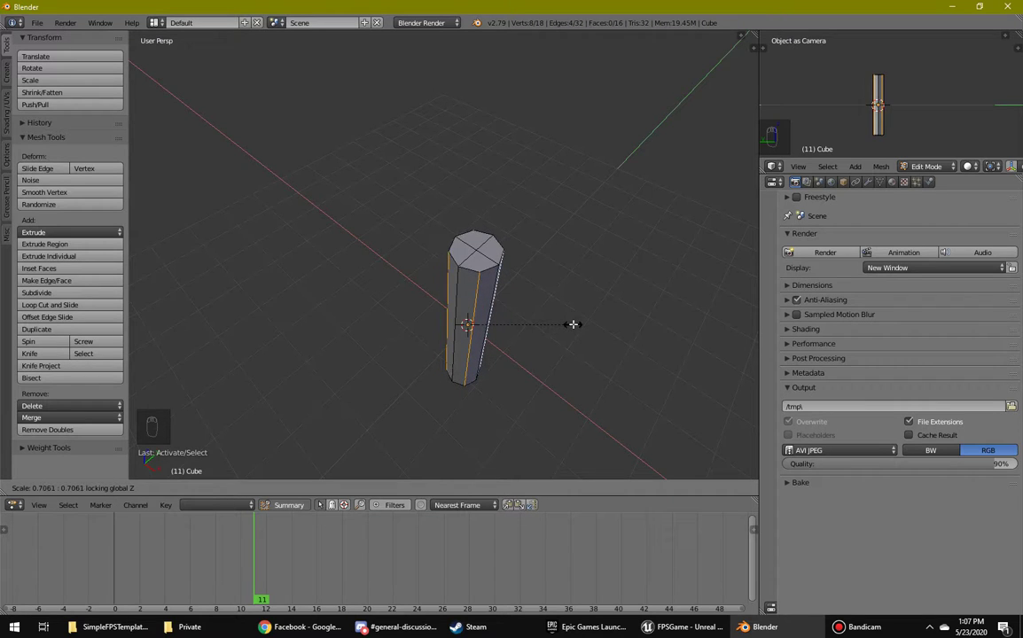
{"action": "left_click", "coordinate": [578, 324]}
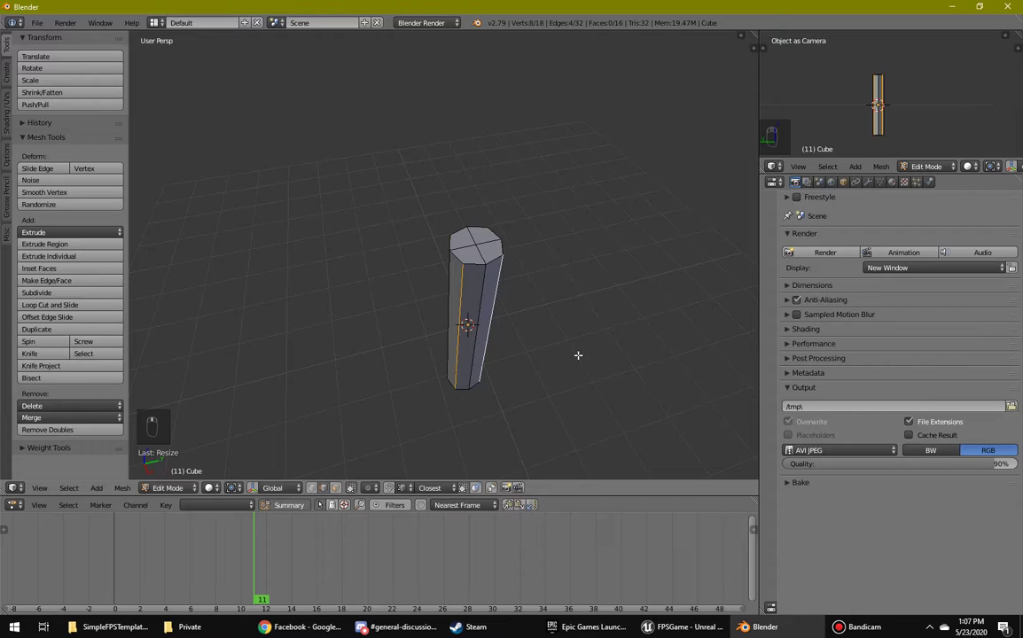
Select the entire linked shaft and flatten it along Y to about 0.6.
{"action": "key", "text": "ctrl+l"}
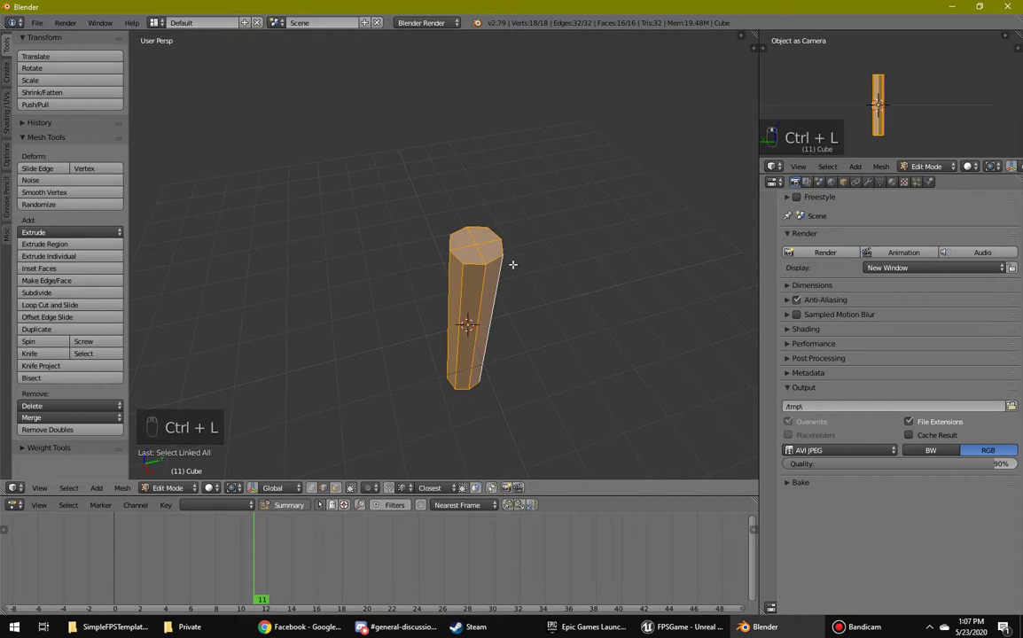
{"action": "key", "text": "s"}
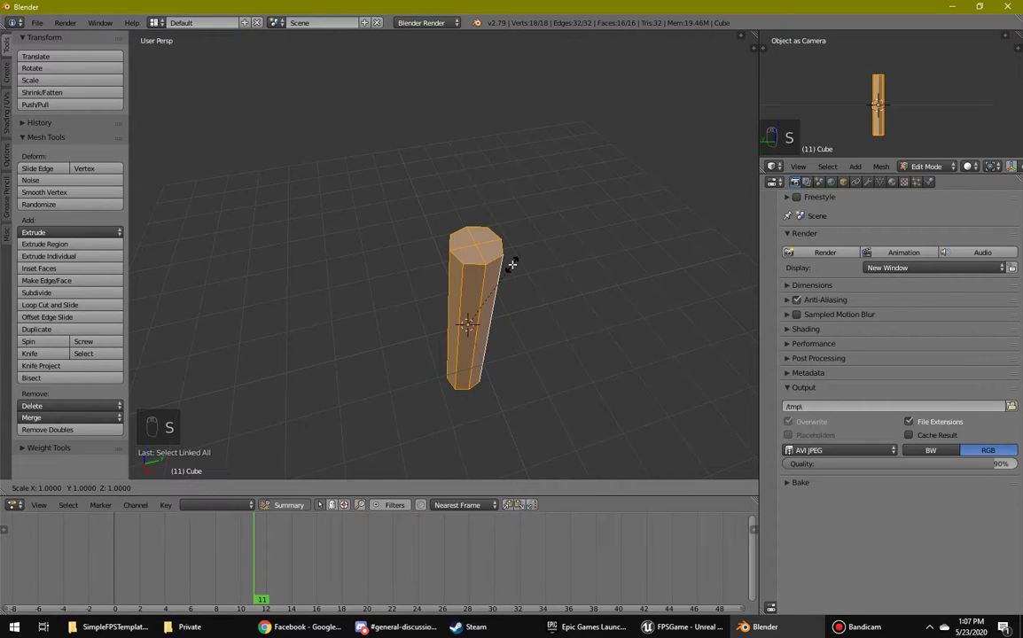
{"action": "key", "text": "y"}
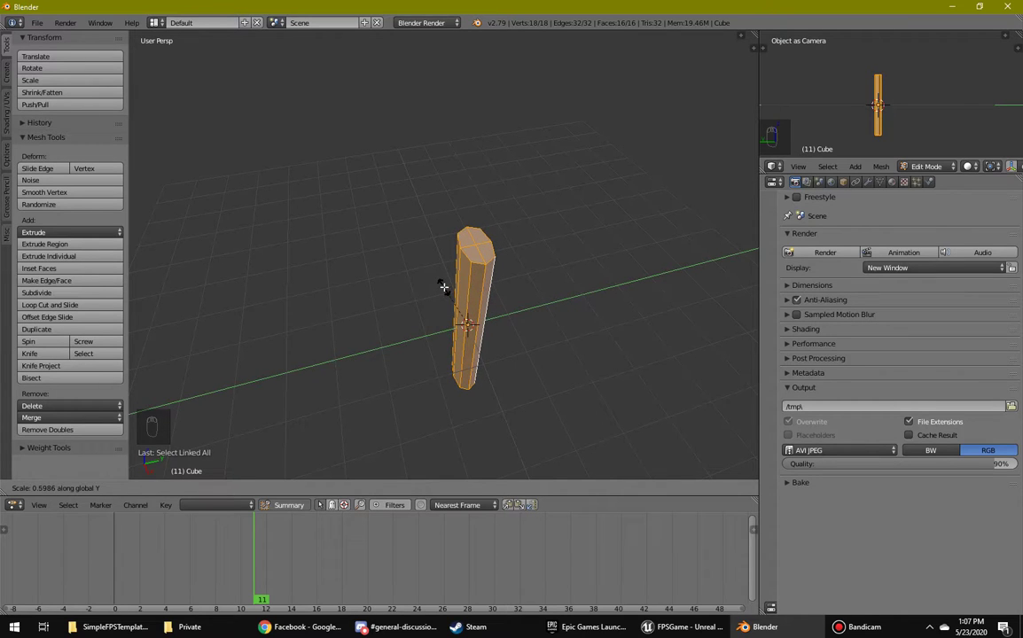
{"action": "left_click", "coordinate": [443, 283]}
Select the edge loop around the shaft's bottom end and scale it smaller to taper the shaft downward.
{"action": "middle_click_drag", "start_coordinate": [366, 325], "coordinate": [432, 332]}
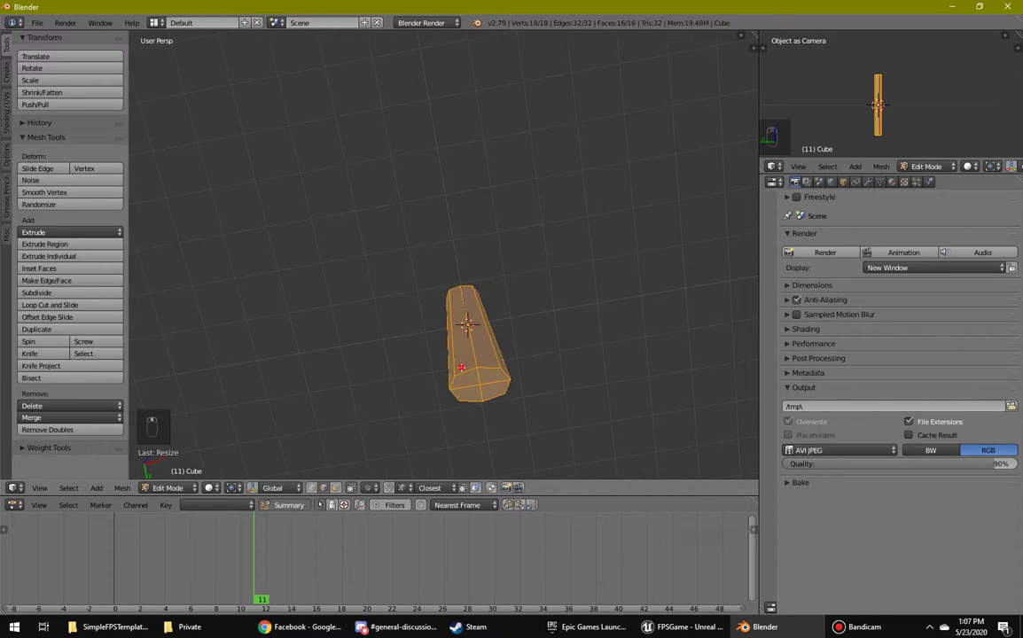
{"action": "right_click", "coordinate": [461, 367], "text": "alt"}
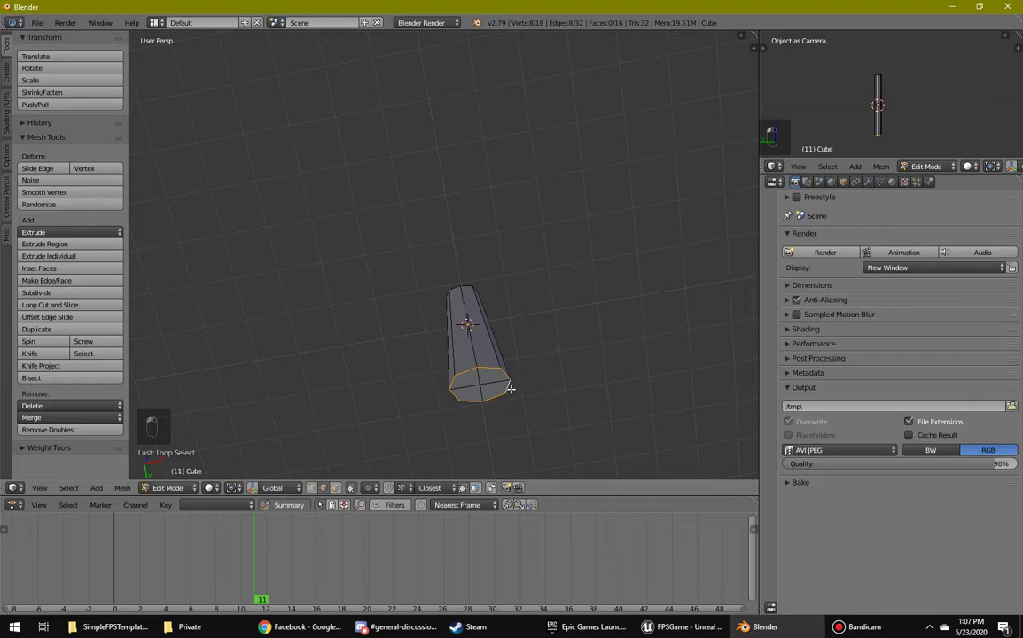
{"action": "middle_click_drag", "start_coordinate": [567, 341], "coordinate": [607, 416]}
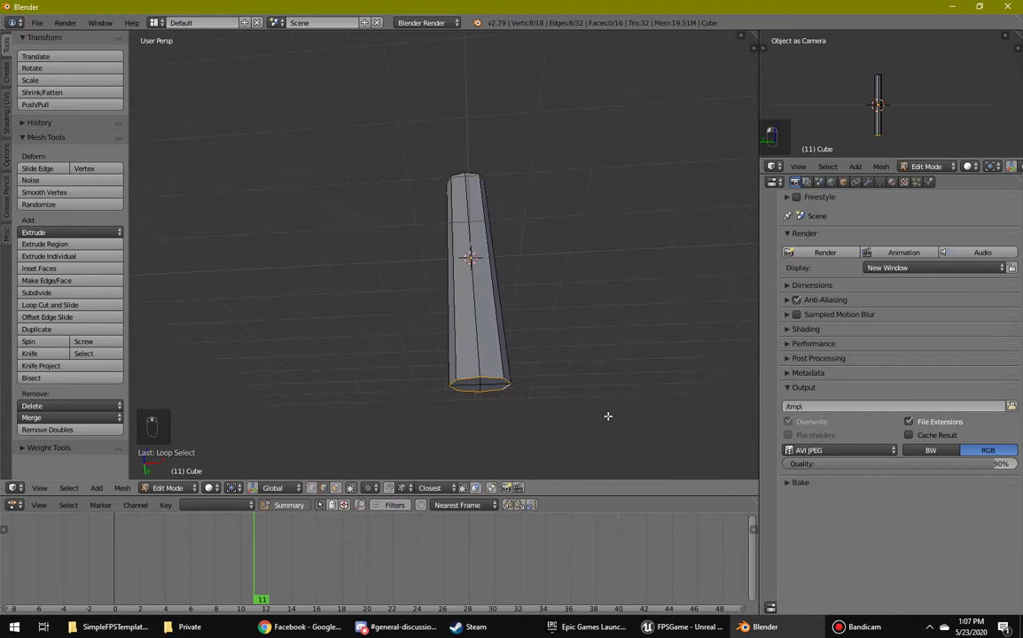
{"action": "middle_click_drag", "start_coordinate": [428, 319], "coordinate": [448, 258]}
{"action": "left_click", "coordinate": [557, 357]}
Add a second cube and move it down to the bottom end of the shaft.
{"action": "key", "text": "space"}
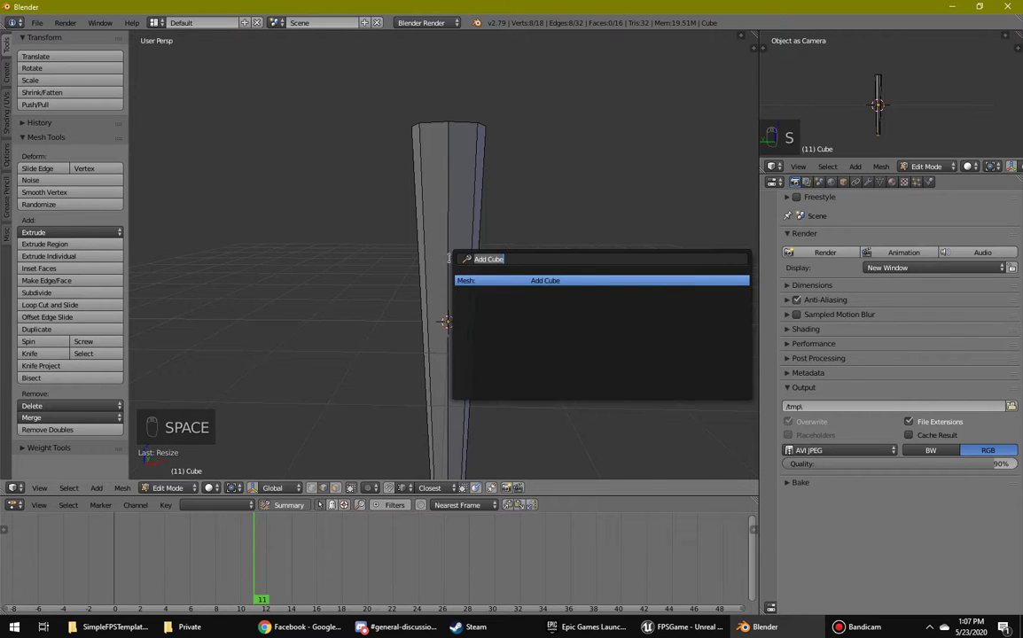
{"action": "key", "text": "Return"}
{"action": "middle_click_drag", "start_coordinate": [476, 267], "coordinate": [478, 216]}
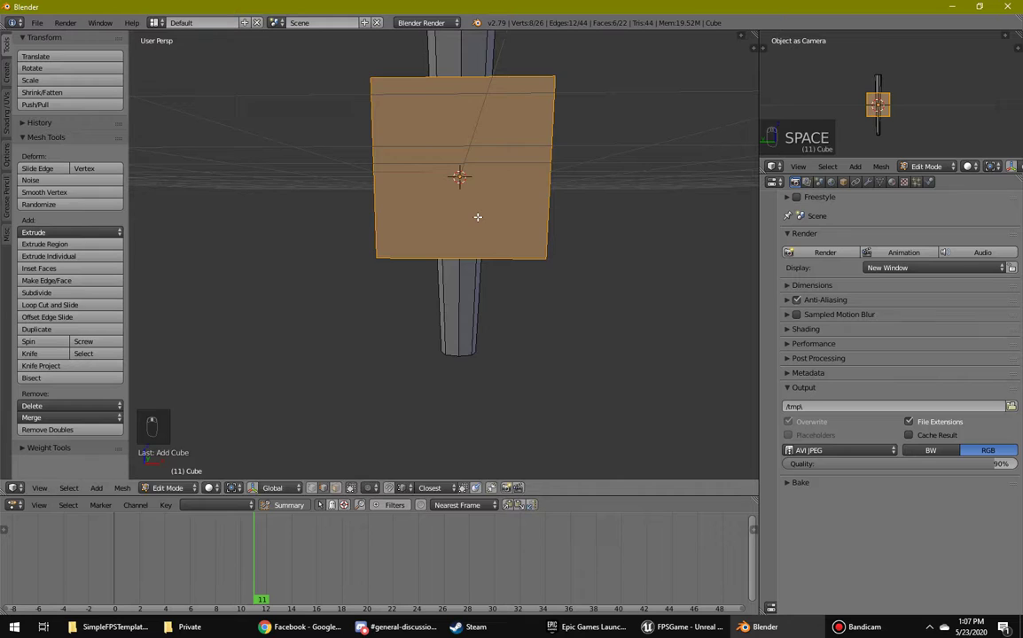
{"action": "key", "text": "g"}
{"action": "left_click", "coordinate": [468, 433]}
Scale the block below the shaft narrower along Y, to roughly half its thickness.
{"action": "middle_click_drag", "start_coordinate": [475, 333], "coordinate": [345, 358]}
{"action": "key", "text": "s"}
{"action": "key", "text": "x"}
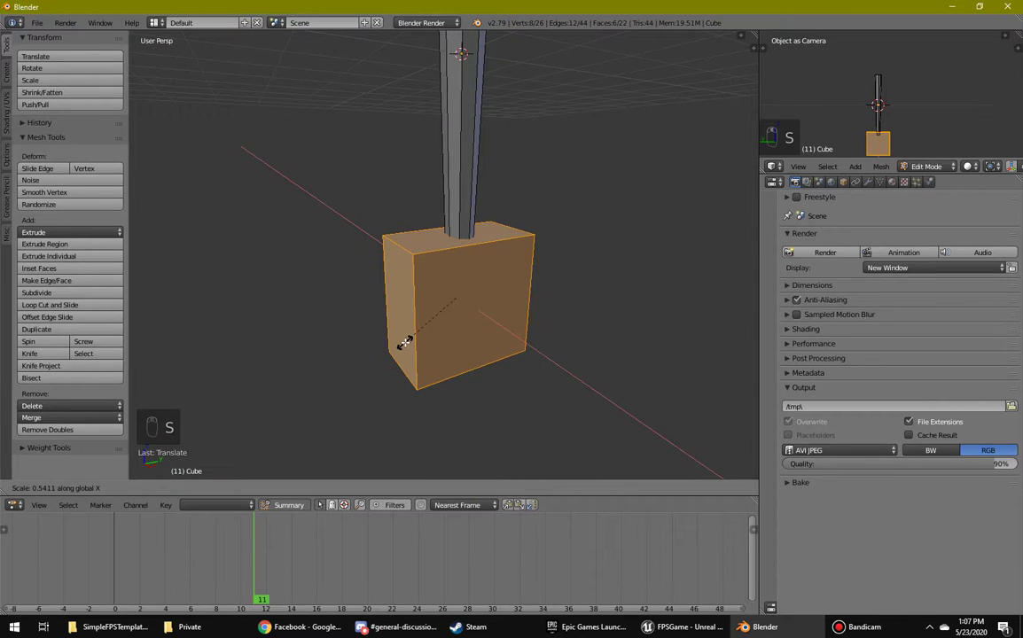
{"action": "key", "text": "y"}
{"action": "left_click", "coordinate": [406, 338]}
Select the long edges around the block's two large faces and subdivide them so each large face splits into quarters.
{"action": "middle_click_drag", "start_coordinate": [322, 326], "coordinate": [502, 425]}
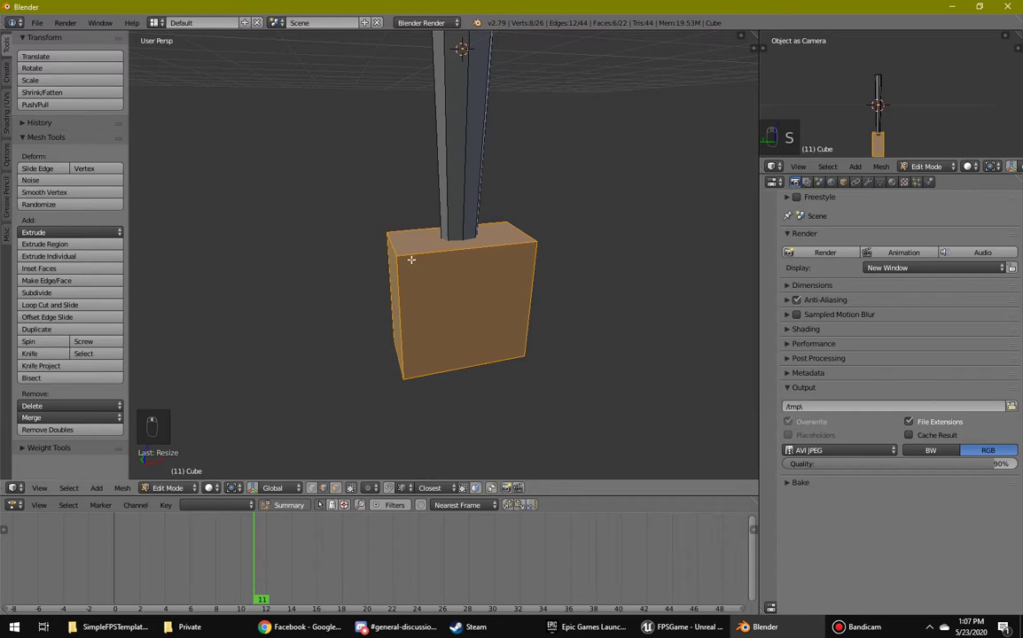
{"action": "right_click", "coordinate": [426, 235]}
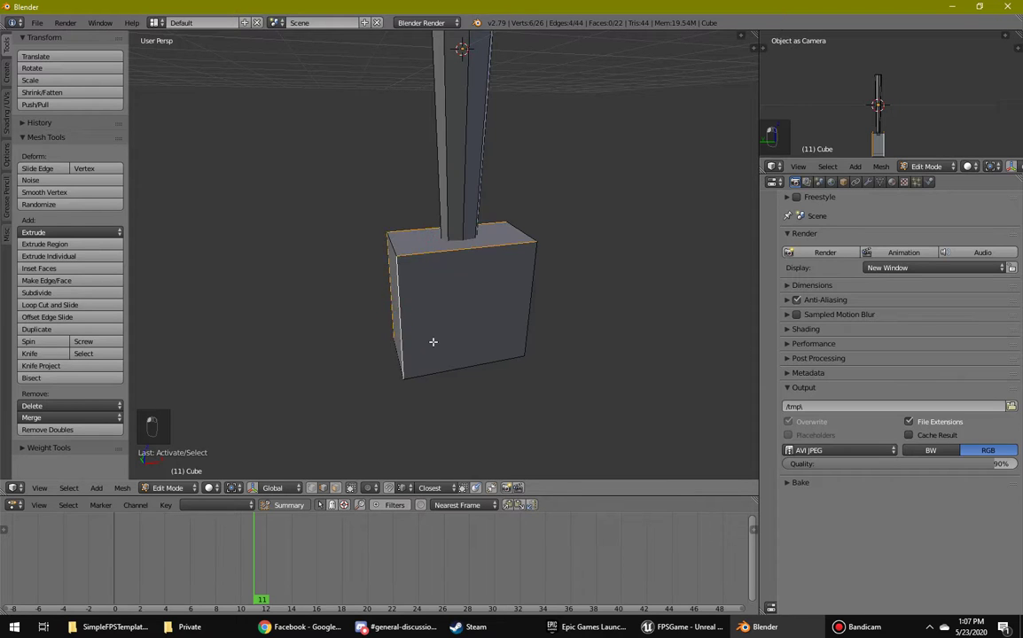
{"action": "middle_click_drag", "start_coordinate": [433, 342], "coordinate": [389, 240]}
{"action": "left_click", "coordinate": [437, 302], "text": "shift"}
{"action": "left_click", "coordinate": [493, 377], "text": "shift"}
{"action": "left_click", "coordinate": [519, 271], "text": "shift"}
{"action": "middle_click_drag", "start_coordinate": [528, 293], "coordinate": [471, 368]}
{"action": "key", "text": "w"}
{"action": "left_click", "coordinate": [585, 324]}
Select the block's four corner edges running along its thickness and scale them inward to about 0.77 with Y locked, forming an octagonal disc.
{"action": "right_click", "coordinate": [354, 292]}
{"action": "middle_click_drag", "start_coordinate": [354, 293], "coordinate": [482, 310]}
{"action": "left_click", "coordinate": [467, 408], "text": "shift"}
{"action": "scroll", "coordinate": [466, 399], "scroll_direction": "down", "scroll_amount": 3}
{"action": "left_click", "coordinate": [535, 368], "text": "shift"}
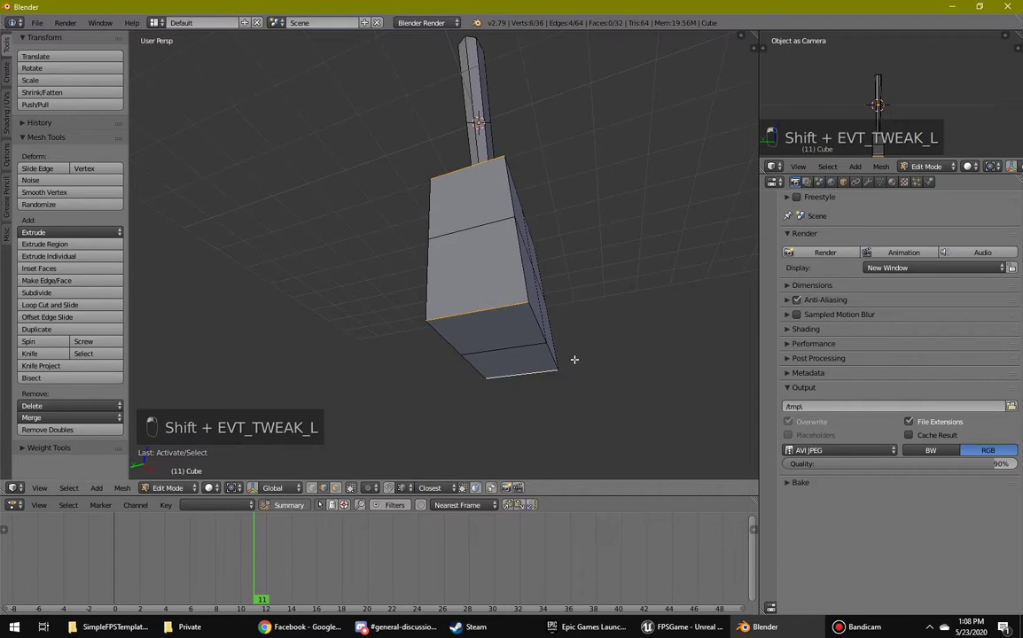
{"action": "middle_click_drag", "start_coordinate": [575, 359], "coordinate": [520, 446]}
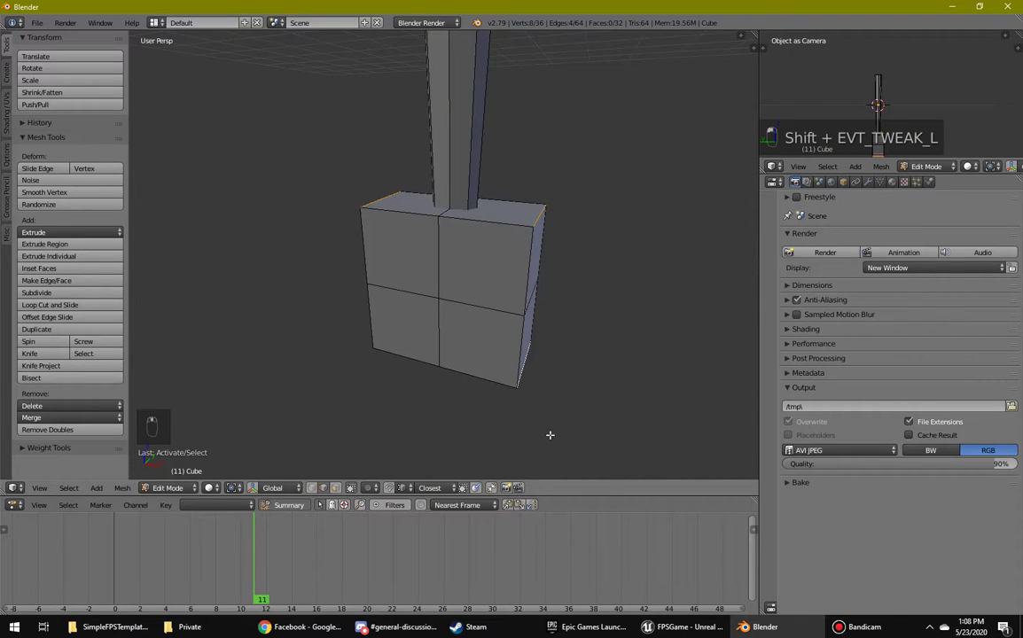
{"action": "key", "text": "s"}
{"action": "key", "text": "shift+y"}
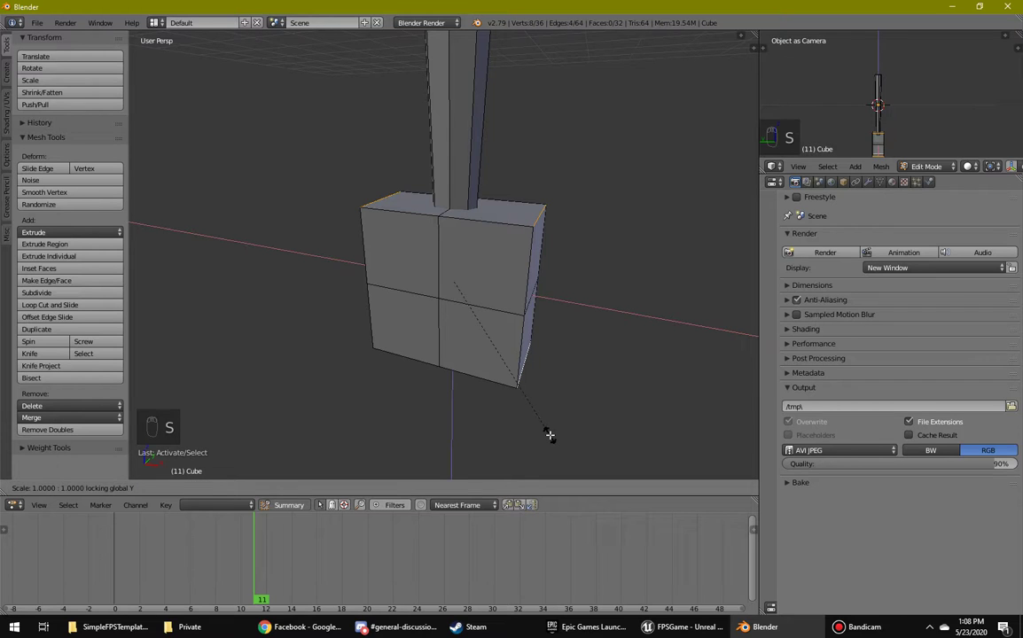
{"action": "left_click", "coordinate": [514, 406]}
Select the whole octagonal disc, scale it to about three quarters of its size, and thin it slightly along Y.
{"action": "middle_click_drag", "start_coordinate": [514, 411], "coordinate": [492, 418]}
{"action": "key", "text": "ctrl+l"}
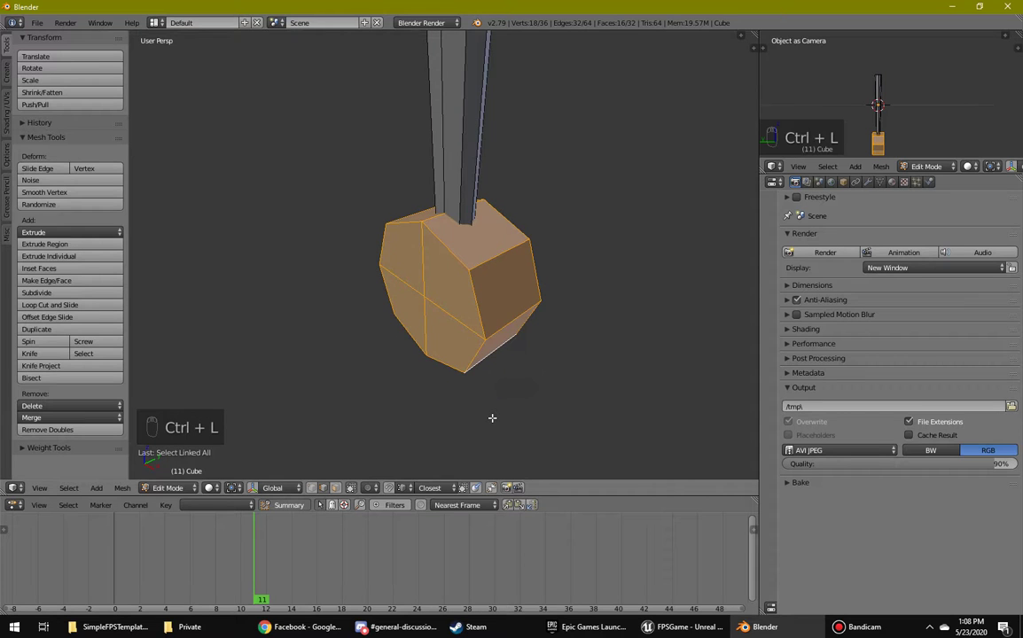
{"action": "key", "text": "s"}
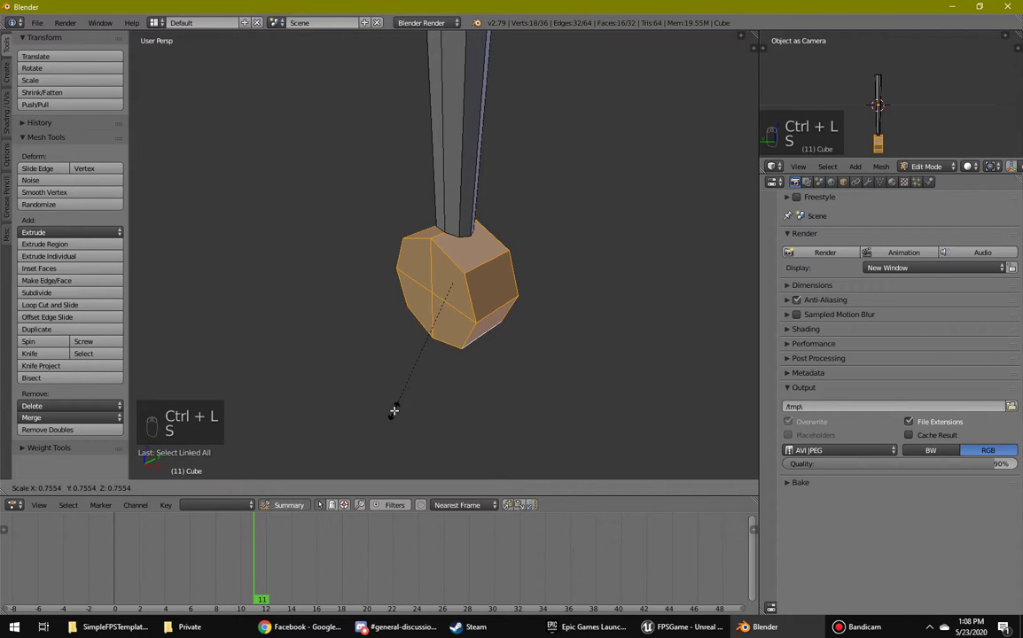
{"action": "left_click", "coordinate": [394, 415]}
{"action": "key", "text": "s"}
{"action": "key", "text": "y"}
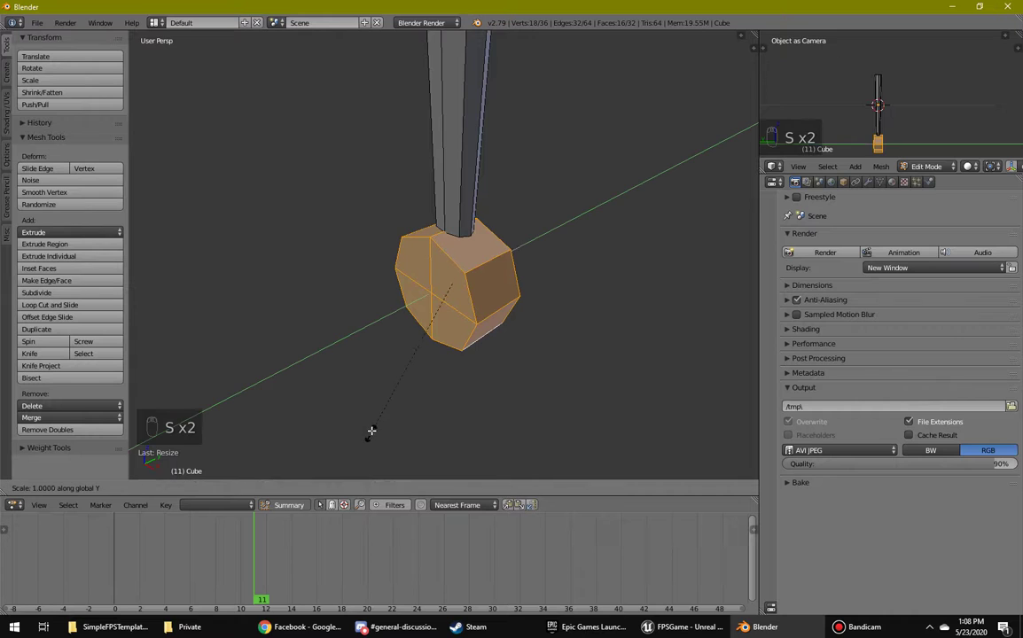
{"action": "left_click", "coordinate": [399, 417]}
Move the octagonal disc up along Z so it meets the bottom end of the shaft.
{"action": "middle_click_drag", "start_coordinate": [386, 423], "coordinate": [447, 395]}
{"action": "key", "text": "g"}
{"action": "key", "text": "z"}
{"action": "left_click", "coordinate": [452, 373]}
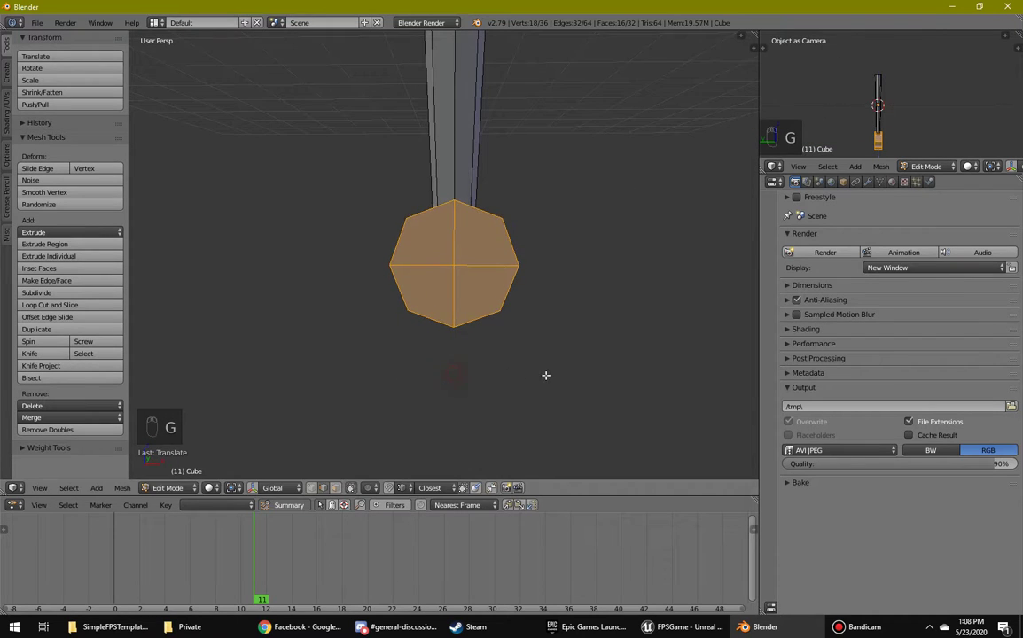
{"action": "middle_click_drag", "start_coordinate": [546, 374], "coordinate": [399, 333]}
{"action": "left_click", "coordinate": [396, 402]}
{"action": "key", "text": "g"}
{"action": "key", "text": "z"}
{"action": "left_click", "coordinate": [507, 345]}
Add a third cube and move it up to the top end of the shaft.
{"action": "scroll", "coordinate": [393, 297], "scroll_direction": "down", "scroll_amount": 6}
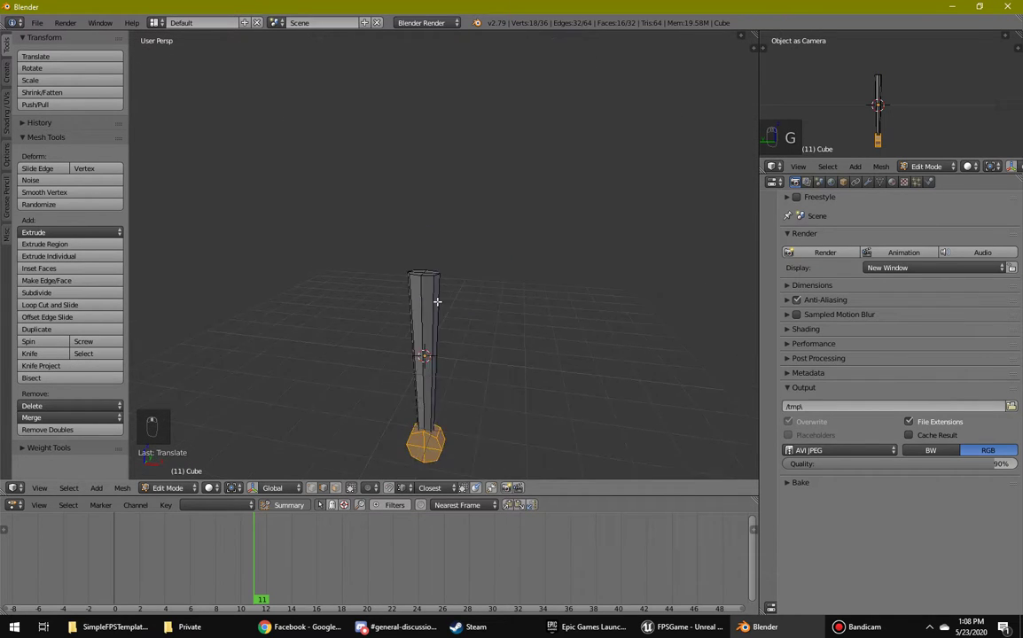
{"action": "scroll", "coordinate": [437, 302], "scroll_direction": "up", "scroll_amount": 8}
{"action": "scroll", "coordinate": [457, 313], "scroll_direction": "down", "scroll_amount": 5}
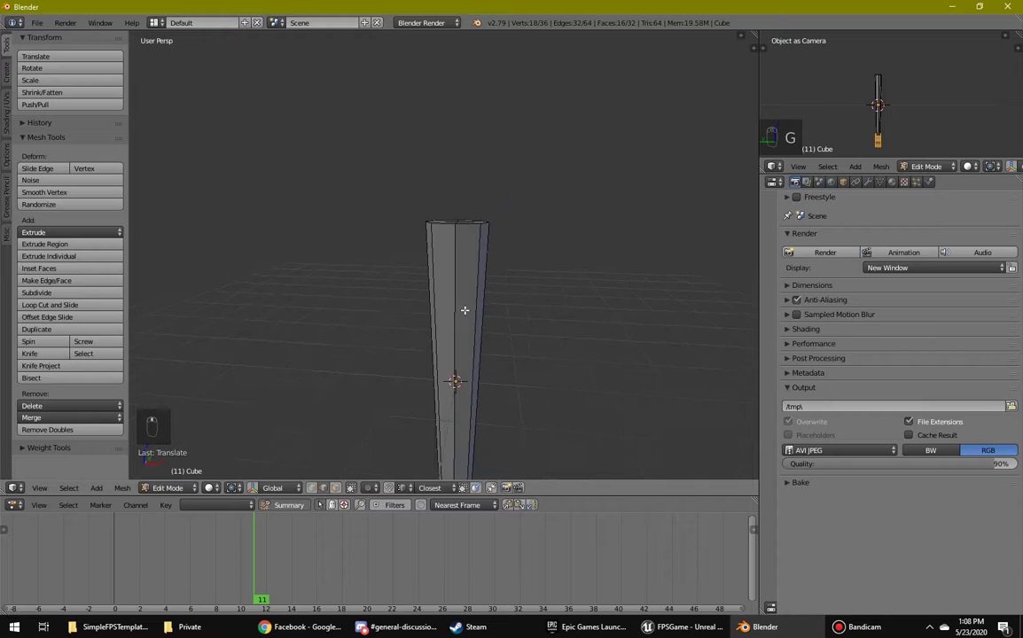
{"action": "key", "text": "space"}
{"action": "key", "text": "Return"}
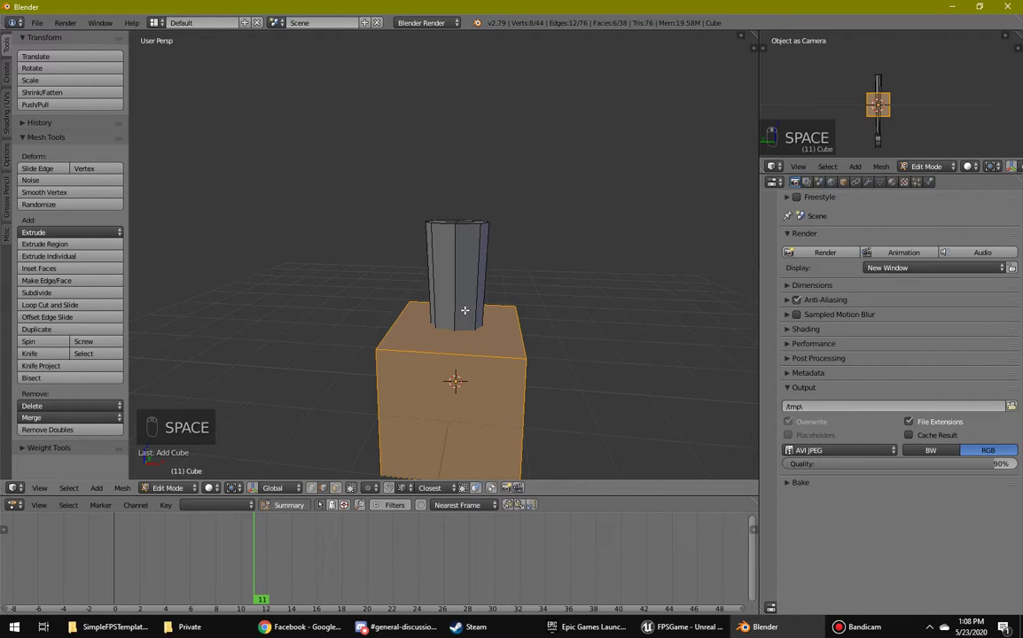
{"action": "key", "text": "g"}
{"action": "left_click", "coordinate": [554, 148]}
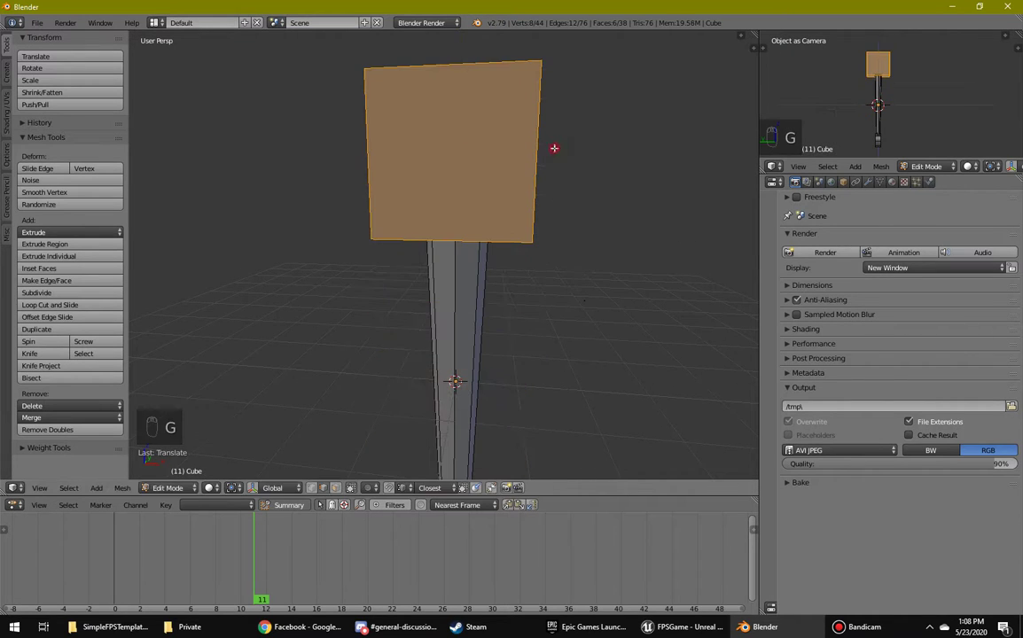
{"action": "key", "text": "s"}
{"action": "key", "text": "y"}
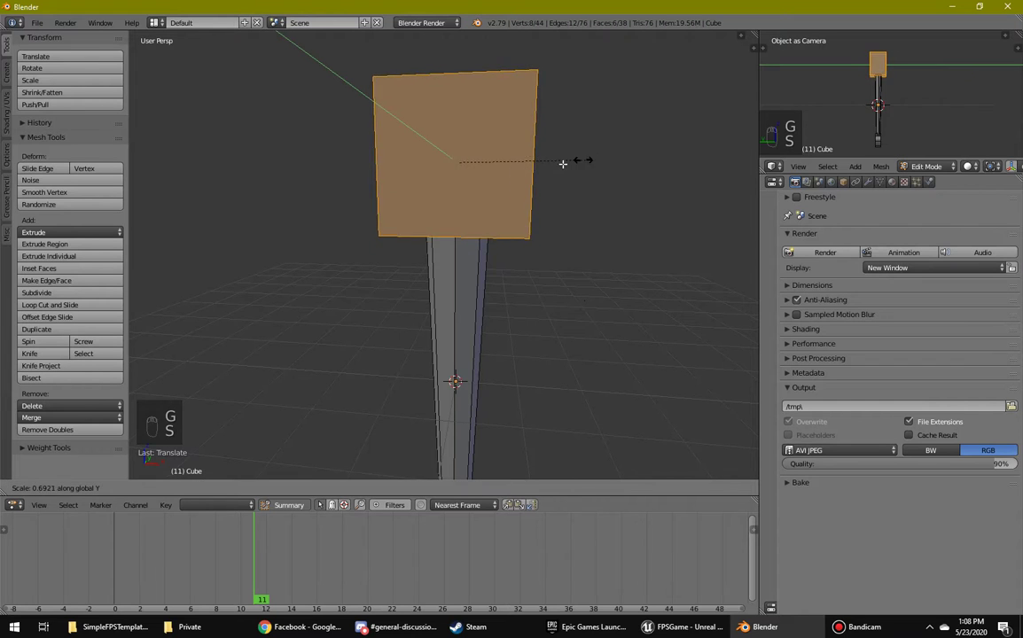
{"action": "right_click", "coordinate": [467, 148]}
Scale the top cube to roughly 0.4 along Y and about 0.41 along Z, forming a crossbar block.
{"action": "middle_click_drag", "start_coordinate": [578, 207], "coordinate": [623, 281]}
{"action": "key", "text": "s"}
{"action": "key", "text": "y"}
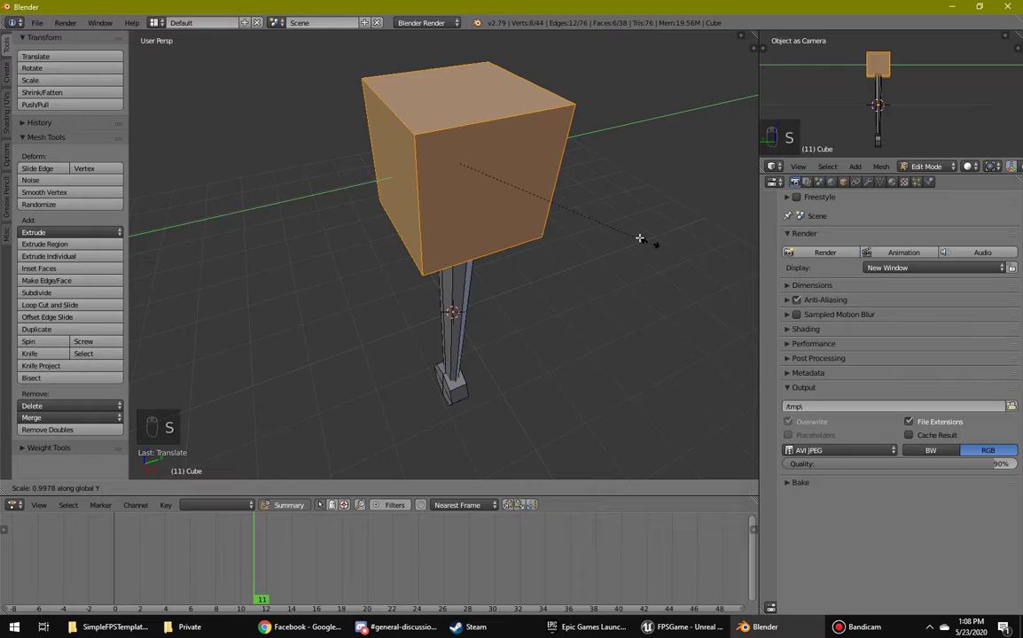
{"action": "left_click", "coordinate": [487, 223]}
{"action": "middle_click_drag", "start_coordinate": [377, 266], "coordinate": [485, 232]}
{"action": "key", "text": "s"}
{"action": "key", "text": "z"}
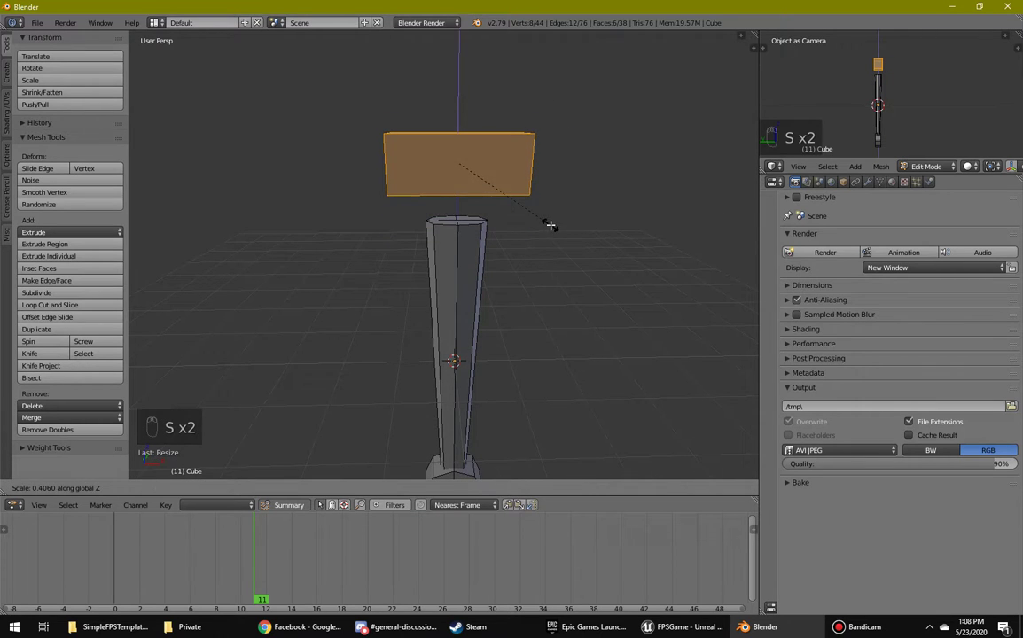
{"action": "left_click", "coordinate": [550, 225]}
Flatten the block above the shaft further along Z into a thin bar.
{"action": "middle_click_drag", "start_coordinate": [550, 225], "coordinate": [568, 297]}
{"action": "key", "text": "s"}
{"action": "key", "text": "z"}
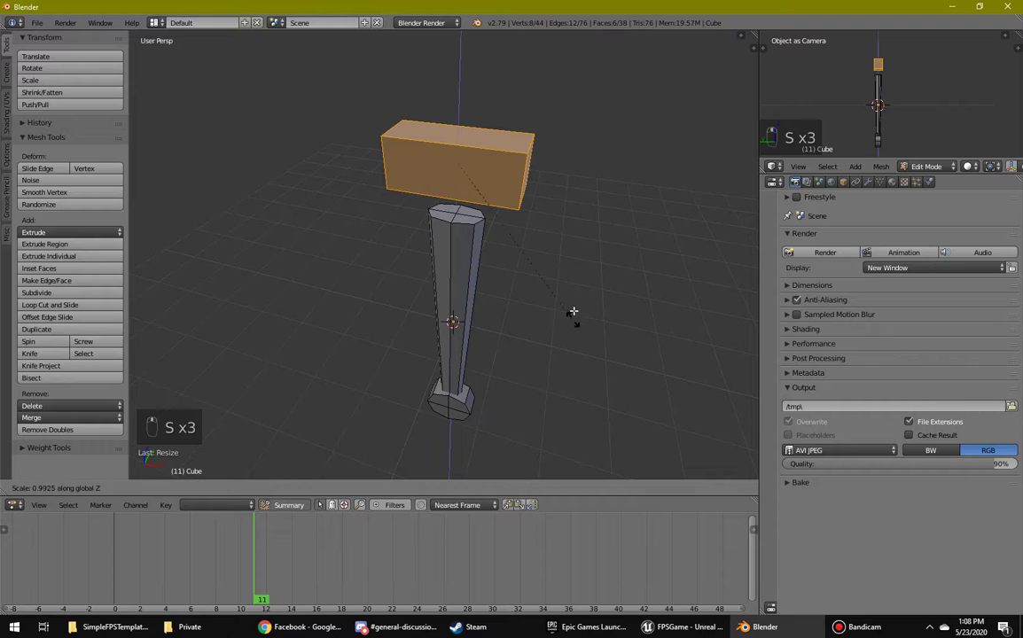
{"action": "left_click", "coordinate": [571, 261]}
{"action": "middle_click_drag", "start_coordinate": [528, 257], "coordinate": [473, 239]}
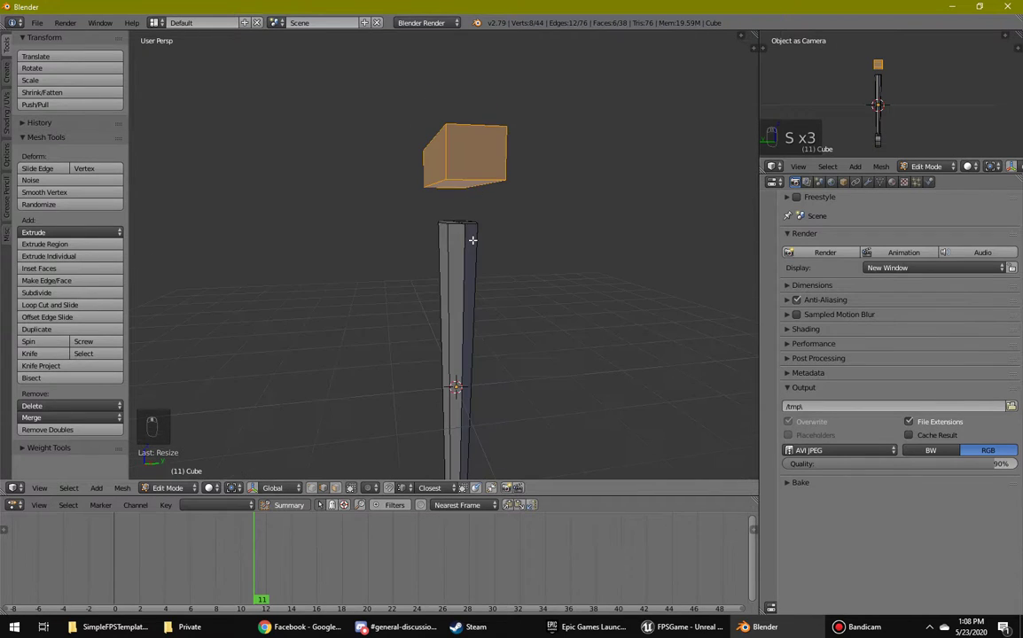
{"action": "key", "text": "s"}
{"action": "left_click", "coordinate": [468, 195]}
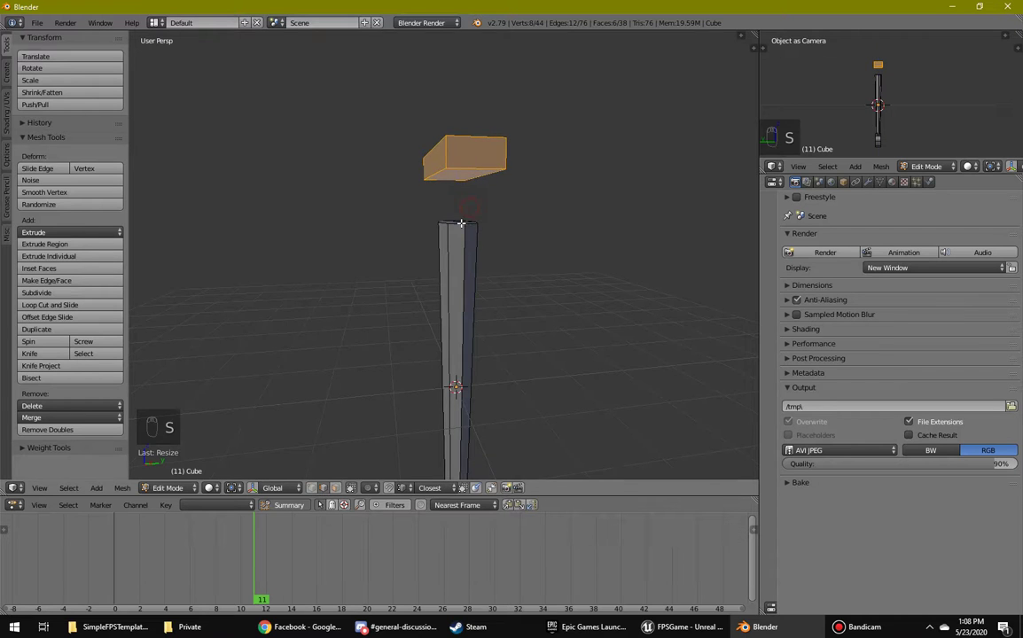
Move the flattened bar down along Z so it sits on the shaft's top end.
{"action": "middle_click_drag", "start_coordinate": [468, 195], "coordinate": [476, 239]}
{"action": "key", "text": "g"}
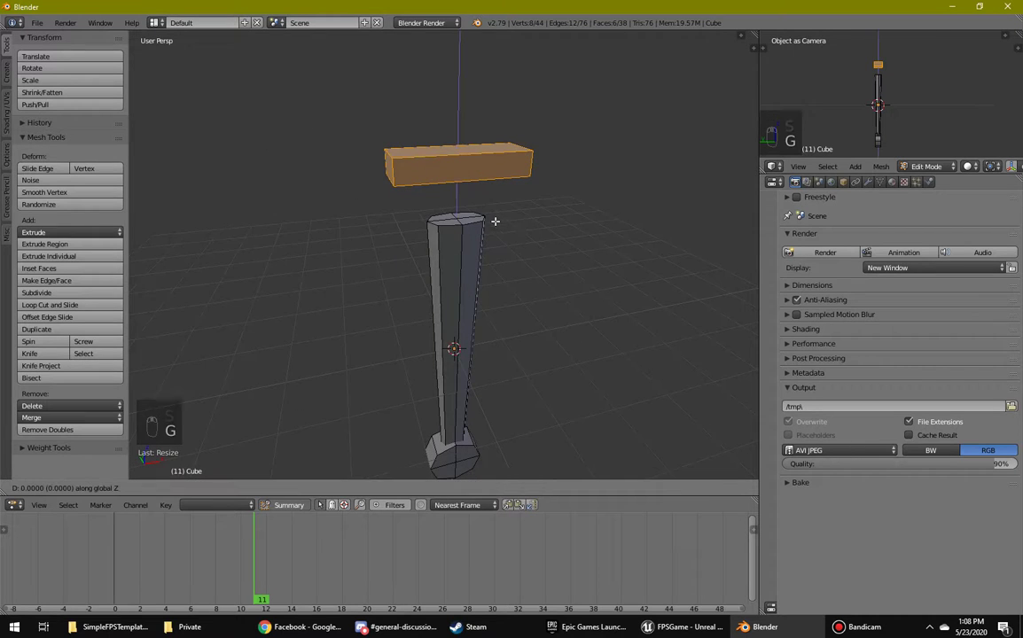
{"action": "key", "text": "z"}
{"action": "left_click", "coordinate": [471, 266]}
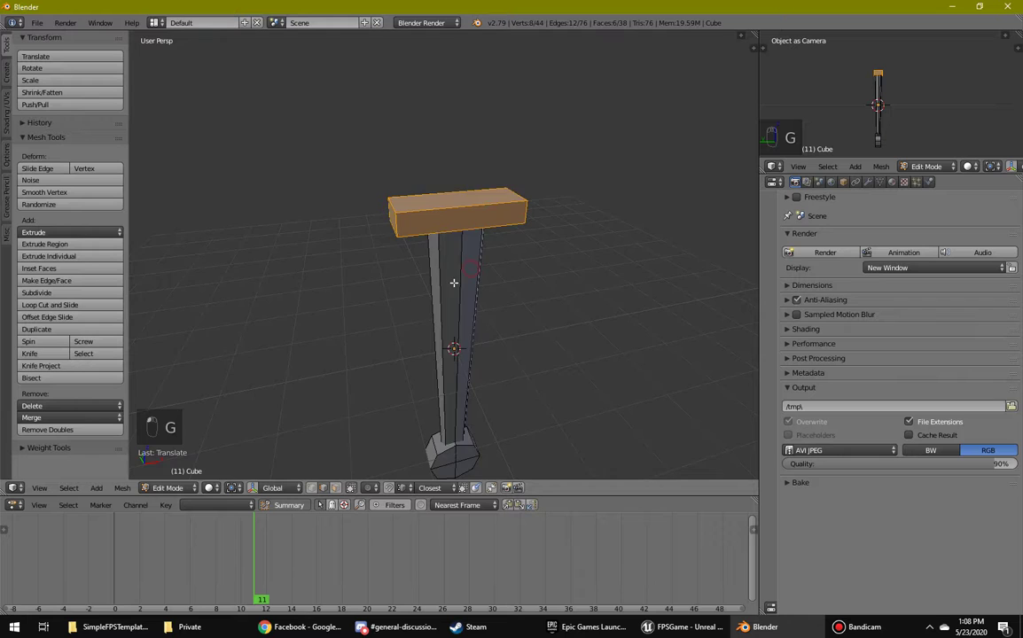
Select the four short edges at the bar's two ends and scale them inward along X to about two thirds.
{"action": "middle_click_drag", "start_coordinate": [471, 266], "coordinate": [416, 248]}
{"action": "right_click", "coordinate": [425, 243]}
{"action": "right_click", "coordinate": [432, 232], "text": "shift"}
{"action": "middle_click_drag", "start_coordinate": [570, 267], "coordinate": [376, 249]}
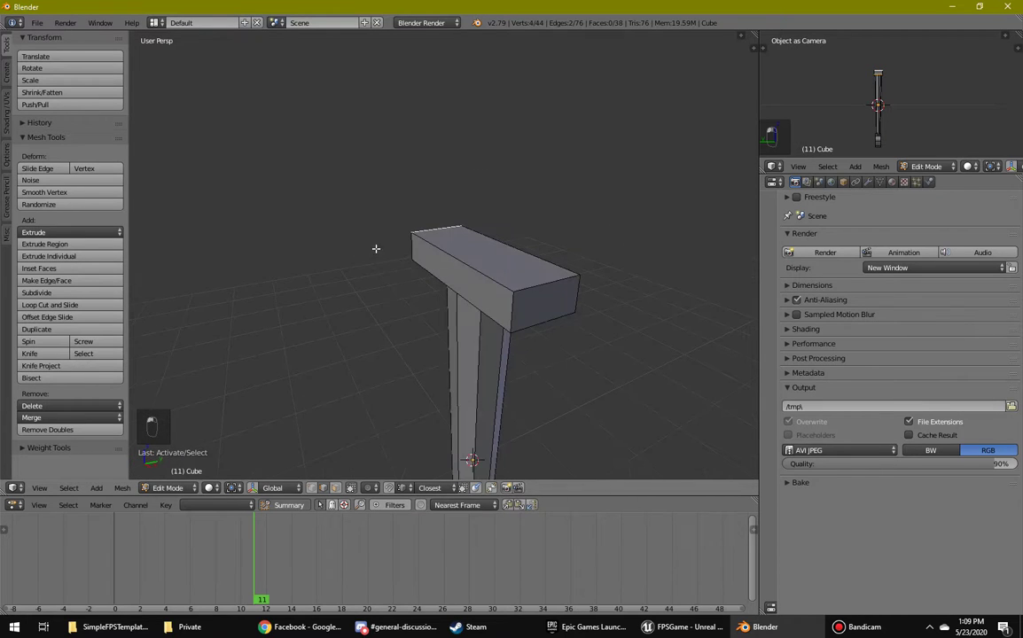
{"action": "middle_click_drag", "start_coordinate": [478, 341], "coordinate": [560, 359]}
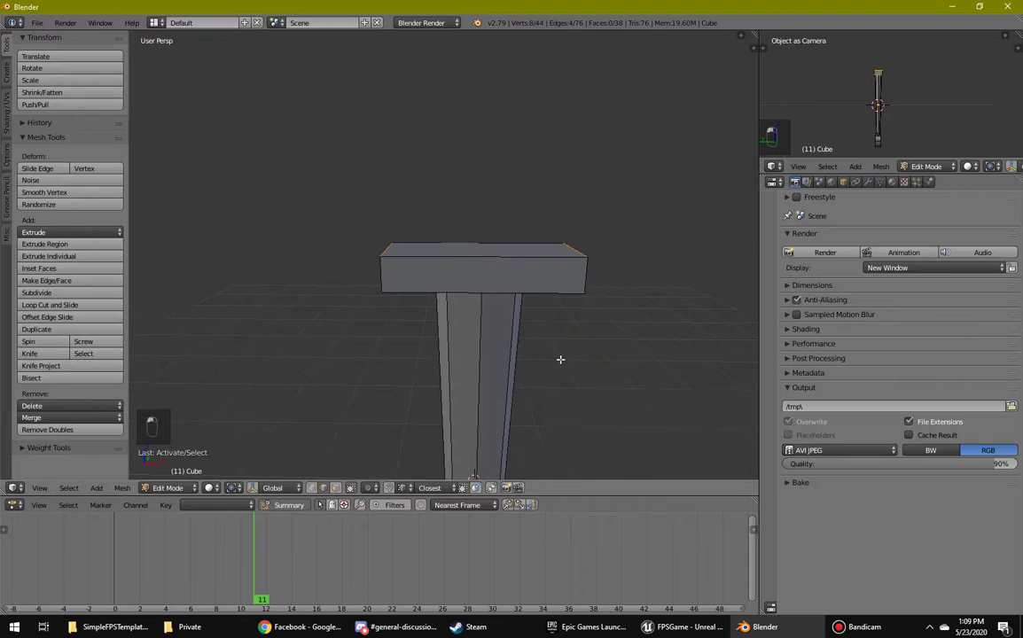
{"action": "key", "text": "s"}
{"action": "key", "text": "x"}
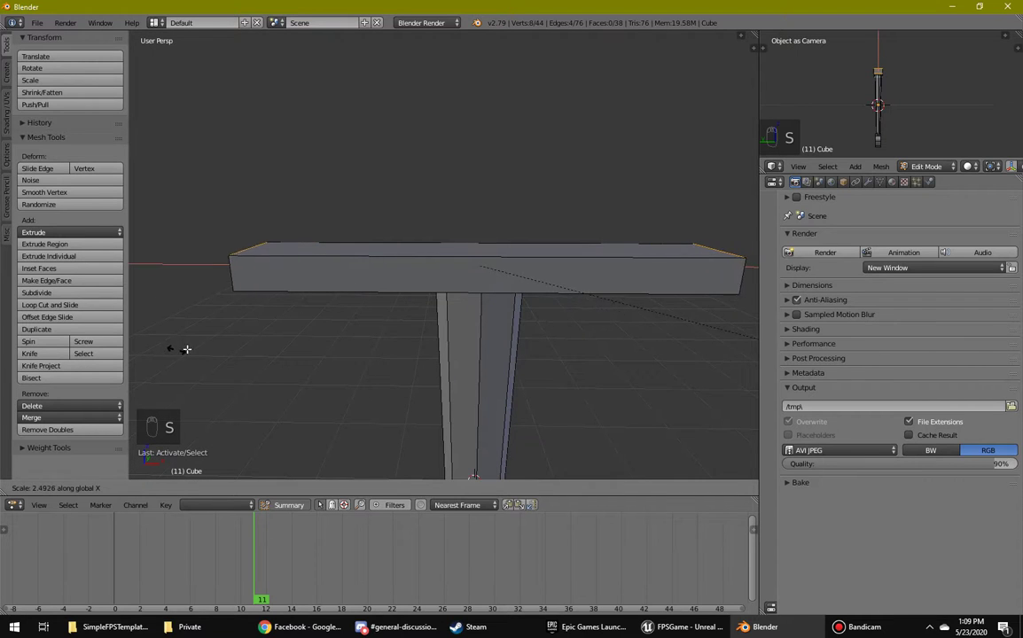
{"action": "left_click", "coordinate": [536, 335]}
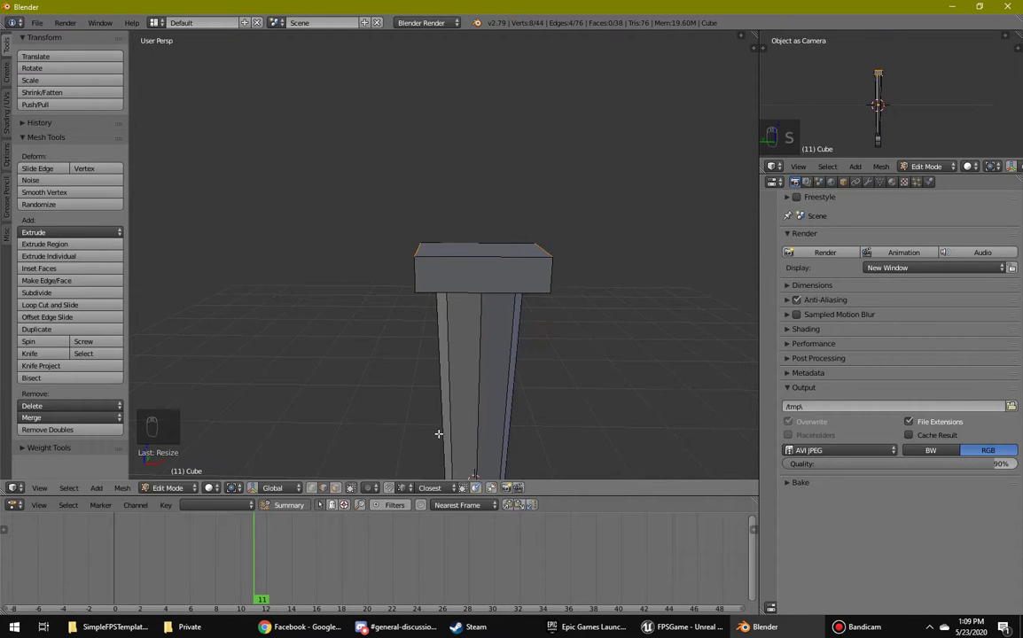
Extrude the bar's two end faces in place and scale them outward along X to form two long guard arms.
{"action": "left_click", "coordinate": [337, 489]}
{"action": "scroll", "coordinate": [329, 346], "scroll_direction": "down", "scroll_amount": 4}
{"action": "middle_click_drag", "start_coordinate": [328, 346], "coordinate": [443, 328]}
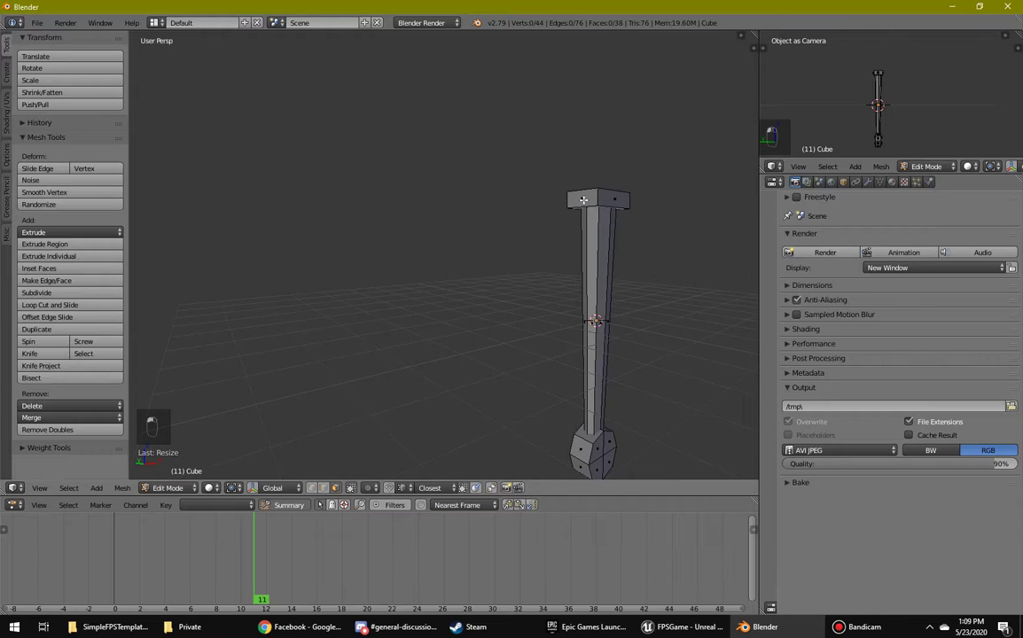
{"action": "right_click", "coordinate": [583, 200]}
{"action": "middle_click_drag", "start_coordinate": [583, 200], "coordinate": [517, 271]}
{"action": "right_click", "coordinate": [563, 214], "text": "shift"}
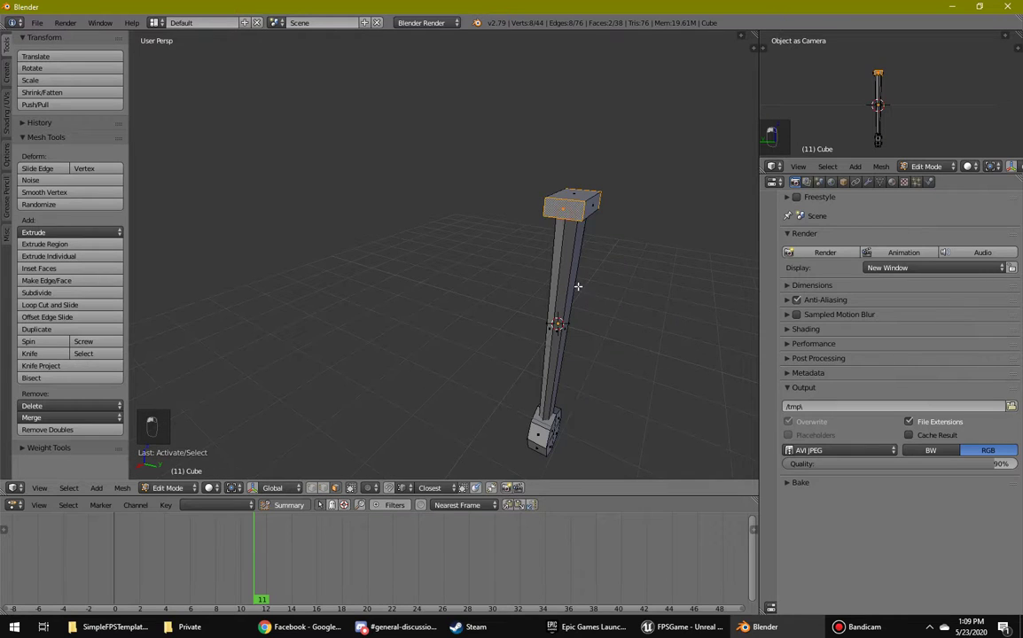
{"action": "middle_click_drag", "start_coordinate": [578, 285], "coordinate": [486, 330]}
{"action": "key", "text": "e"}
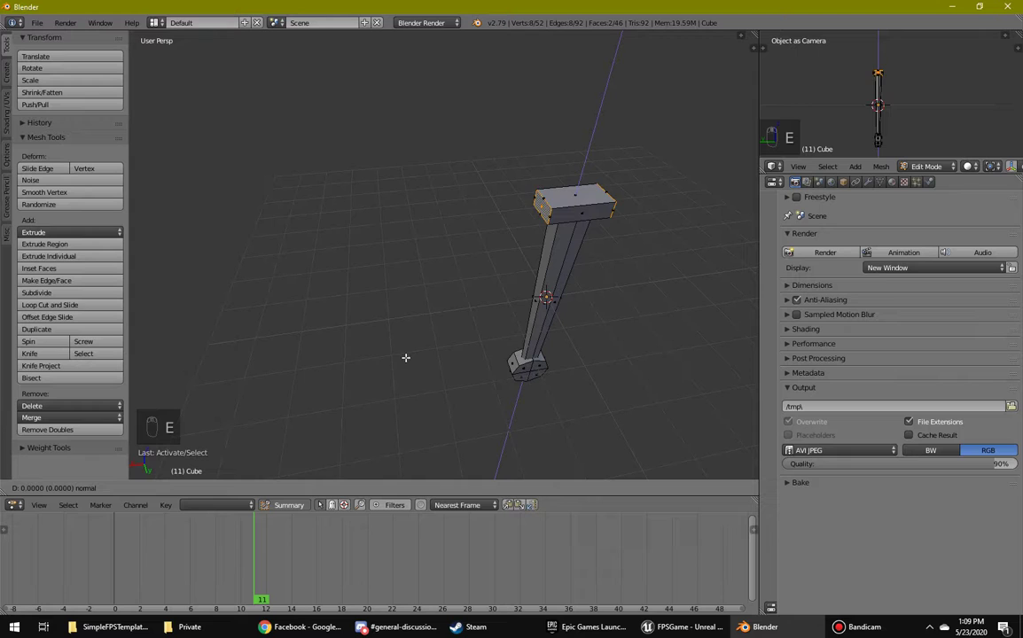
{"action": "right_click", "coordinate": [432, 339]}
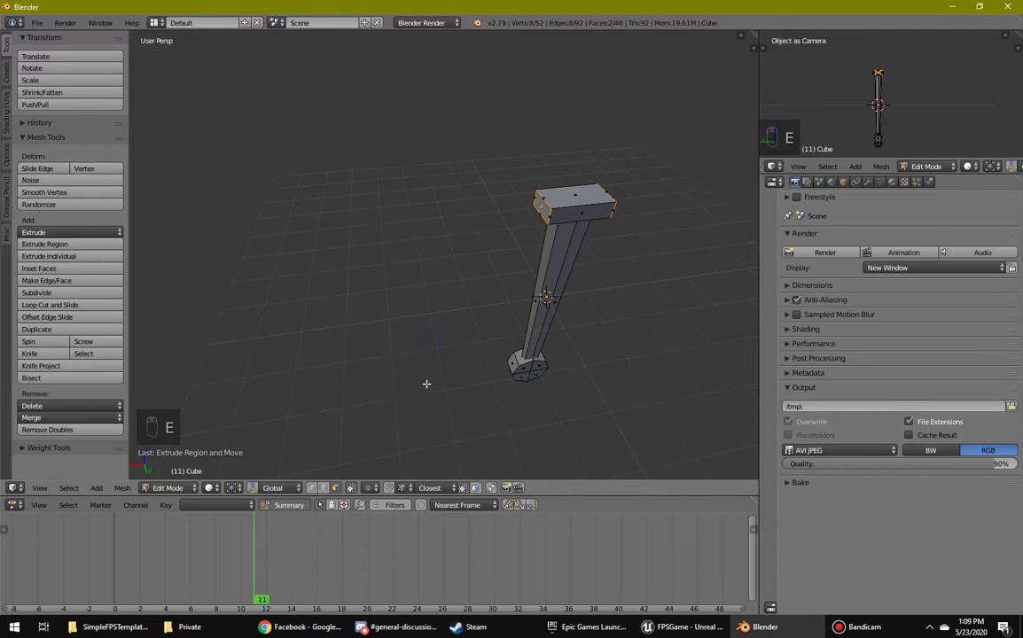
{"action": "key", "text": "s"}
{"action": "key", "text": "y"}
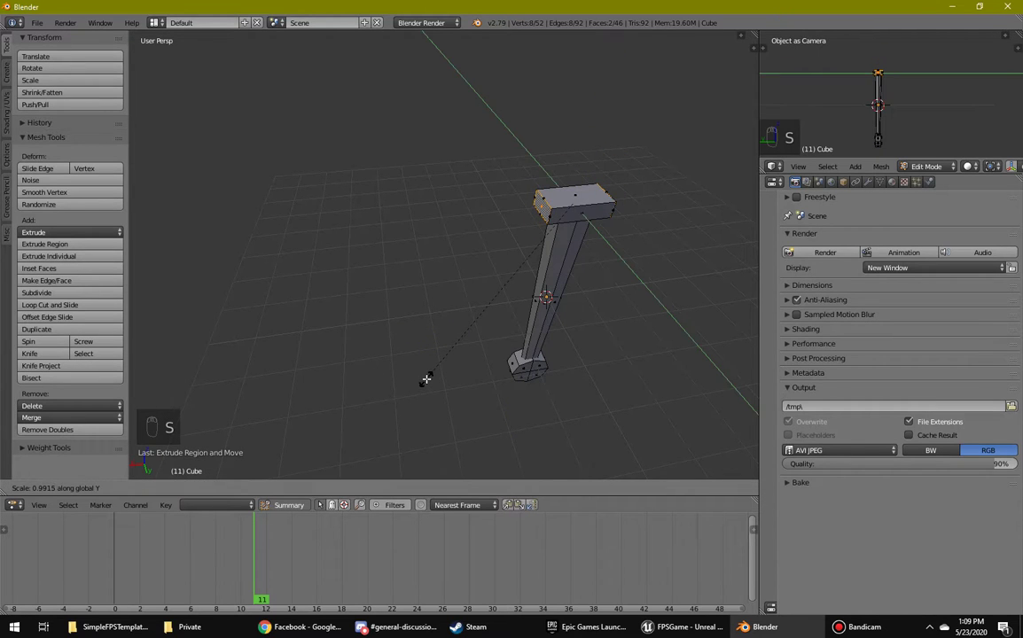
{"action": "key", "text": "x"}
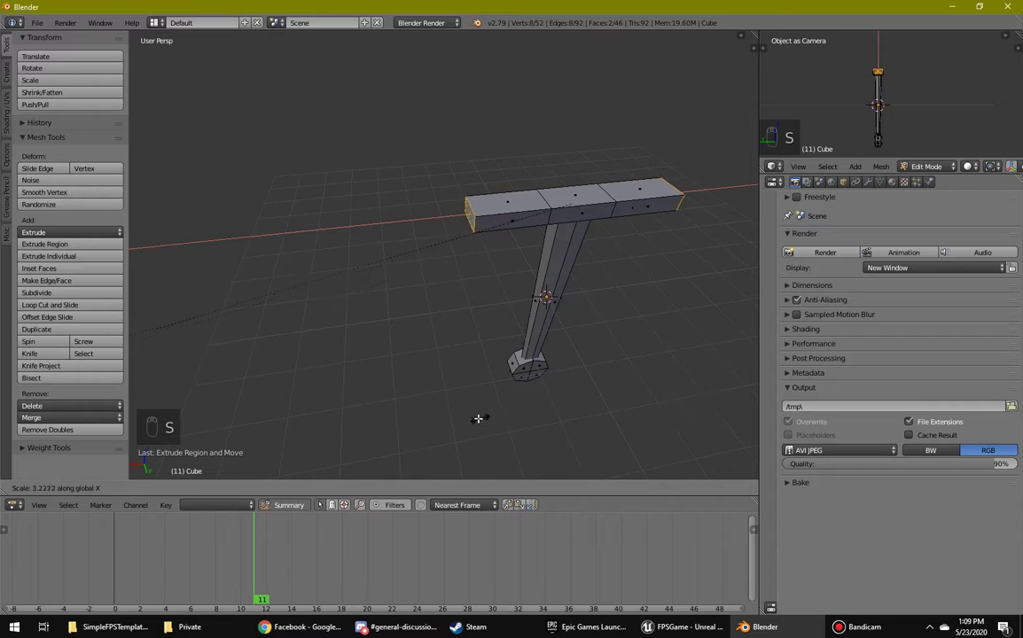
{"action": "left_click", "coordinate": [293, 399]}
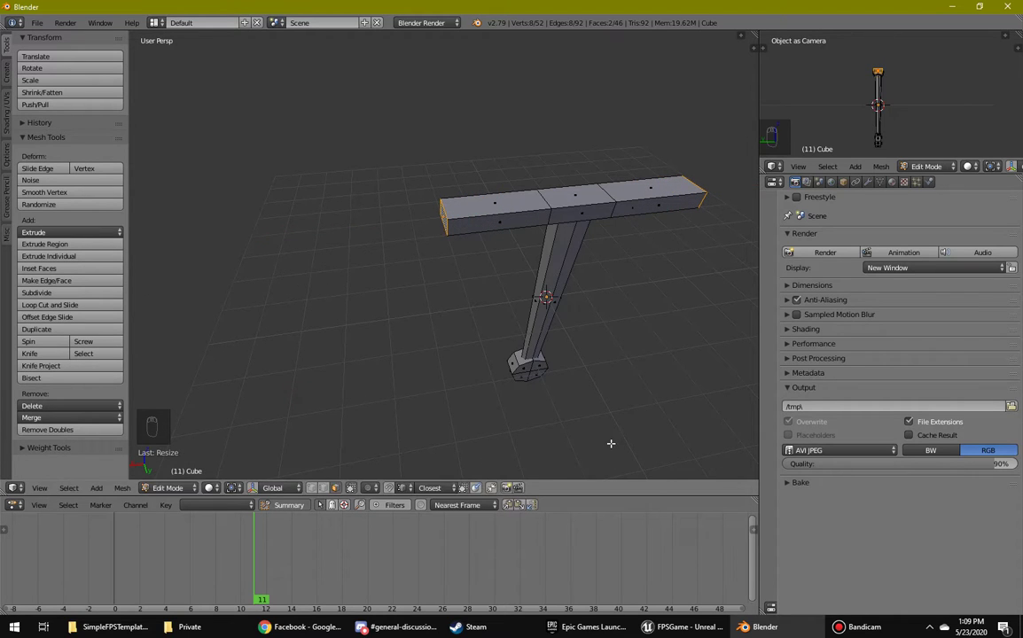
Scale the guard's two end faces smaller with X locked, so both arms taper toward their tips.
{"action": "key", "text": "s"}
{"action": "key", "text": "shift+y"}
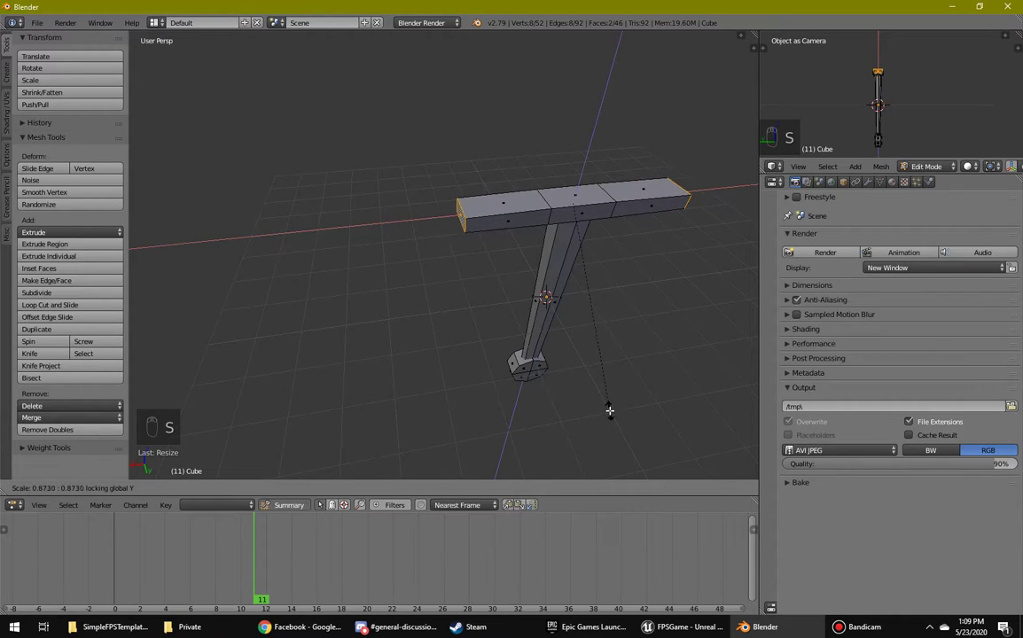
{"action": "key", "text": "shift+x"}
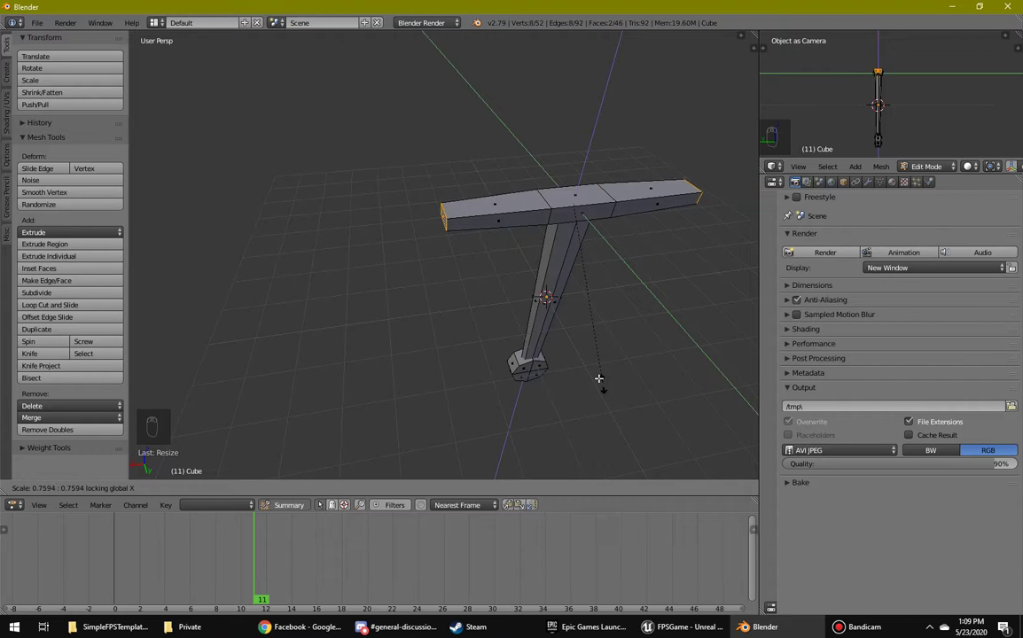
{"action": "left_click", "coordinate": [585, 356]}
Select the whole crossguard and scale it narrower along Y.
{"action": "middle_click_drag", "start_coordinate": [585, 356], "coordinate": [582, 266]}
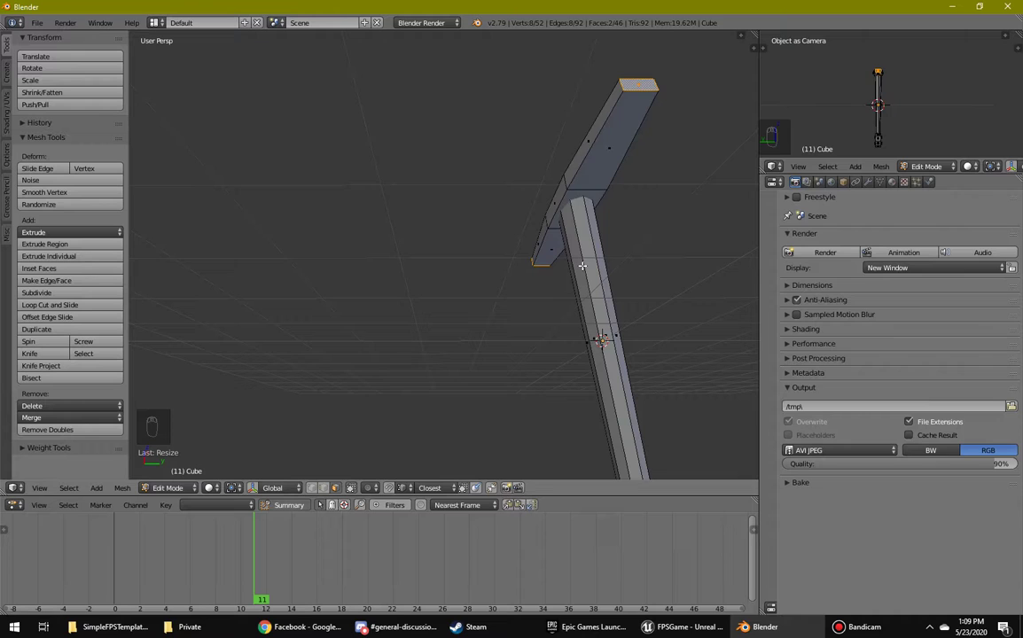
{"action": "key", "text": "ctrl+l"}
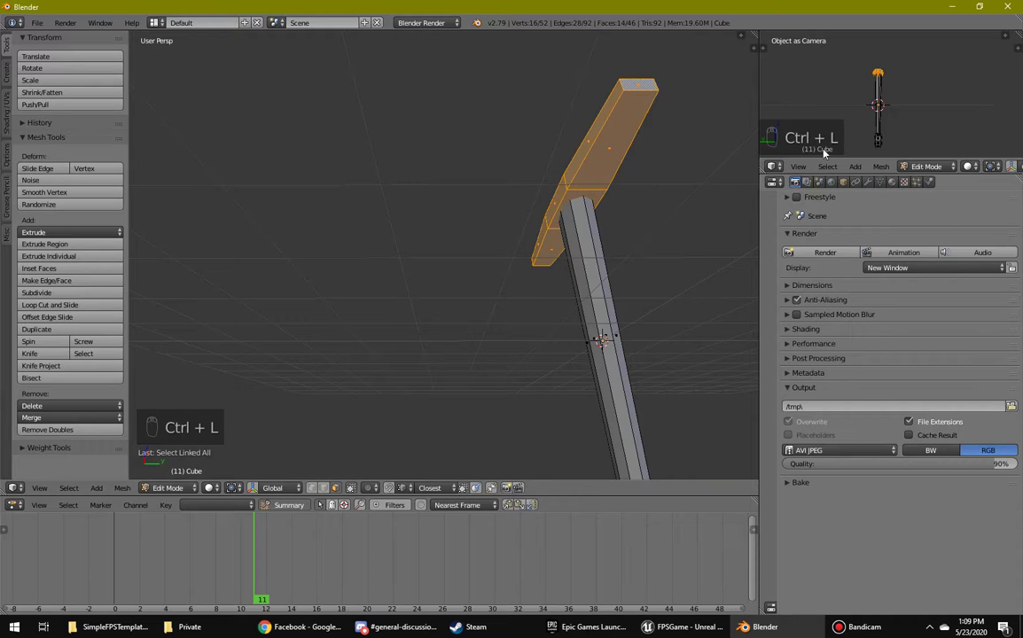
{"action": "middle_click_drag", "start_coordinate": [396, 270], "coordinate": [423, 315]}
{"action": "key", "text": "s"}
{"action": "key", "text": "y"}
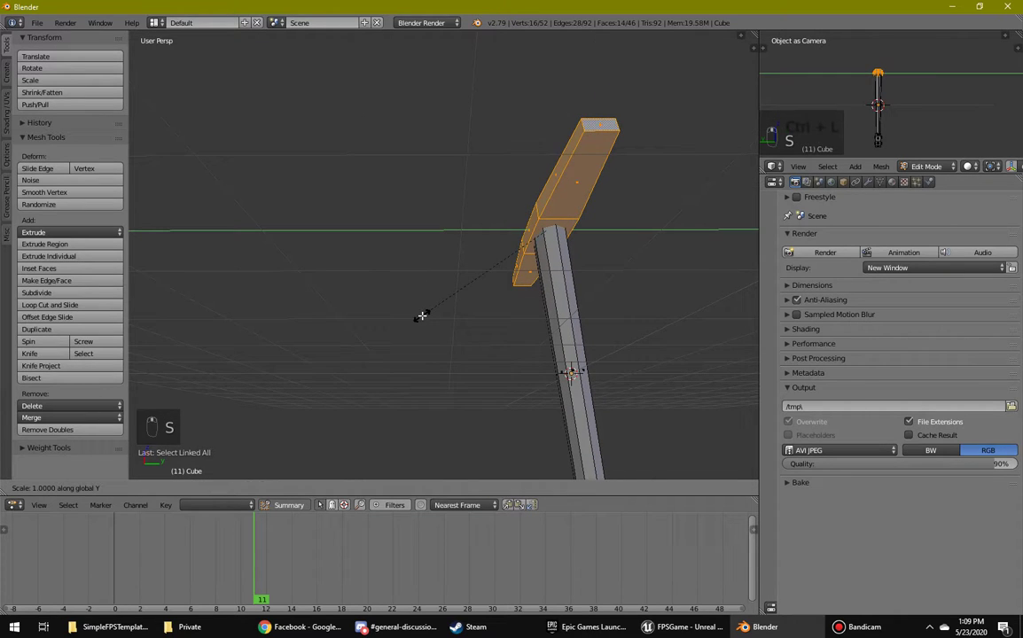
{"action": "left_click", "coordinate": [566, 201]}
Add a fourth cube to the mesh.
{"action": "middle_click_drag", "start_coordinate": [484, 253], "coordinate": [598, 258]}
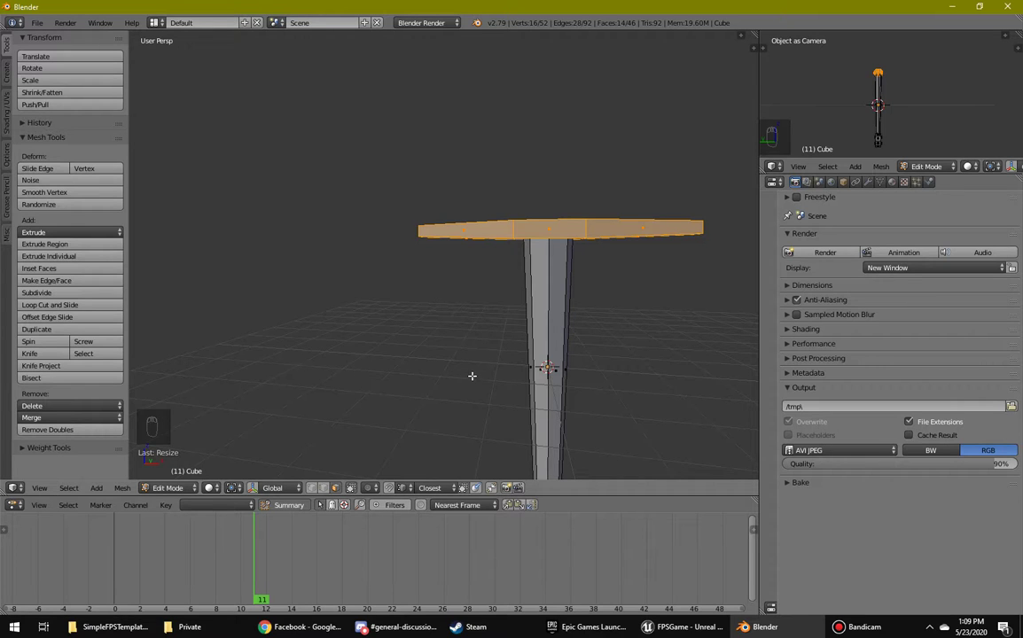
{"action": "middle_click_drag", "start_coordinate": [565, 330], "coordinate": [522, 280]}
{"action": "key", "text": "space"}
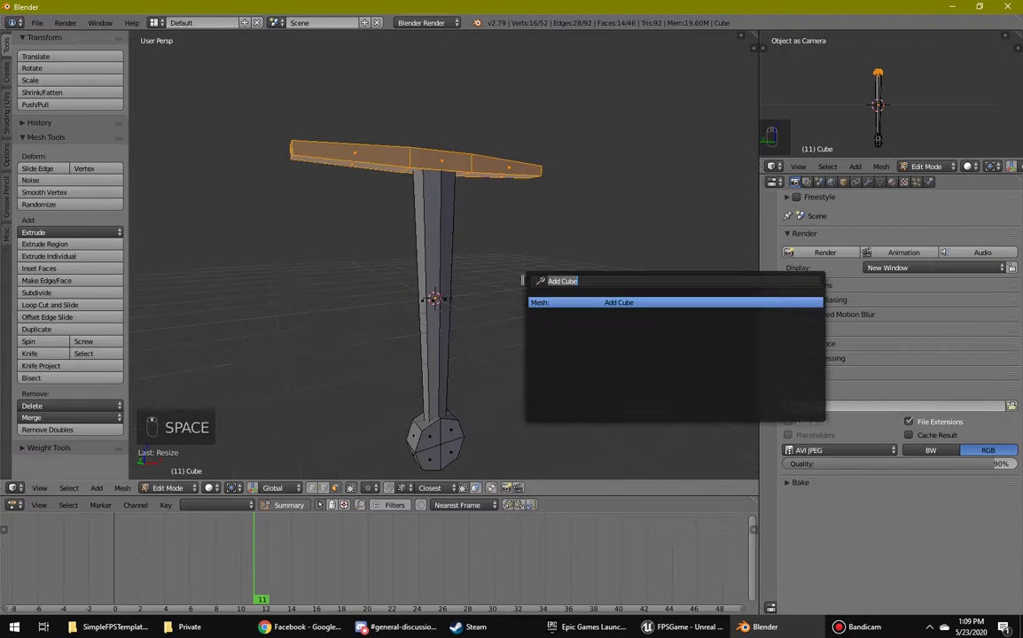
{"action": "key", "text": "Return"}
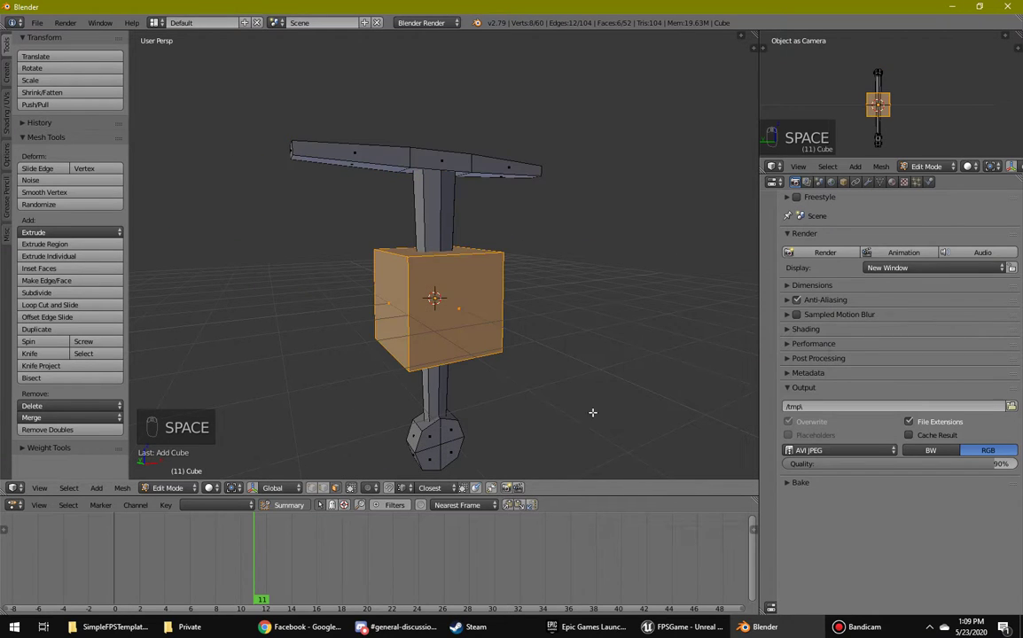
Scale the new cube down to less than half size, then make it narrower along Y.
{"action": "key", "text": "s"}
{"action": "key", "text": "s"}
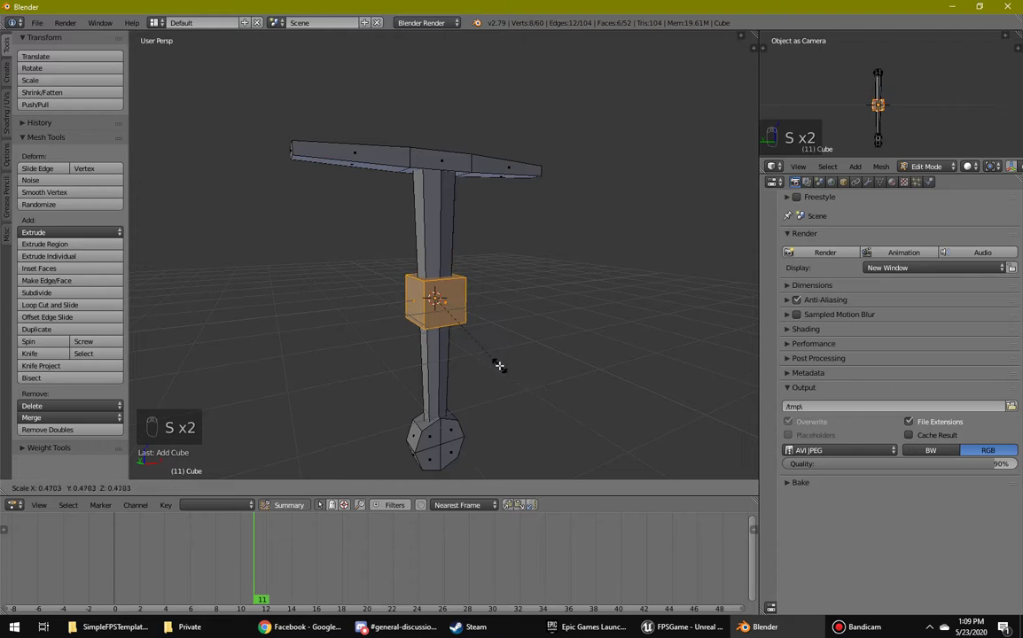
{"action": "left_click", "coordinate": [500, 365]}
{"action": "middle_click_drag", "start_coordinate": [383, 393], "coordinate": [539, 429]}
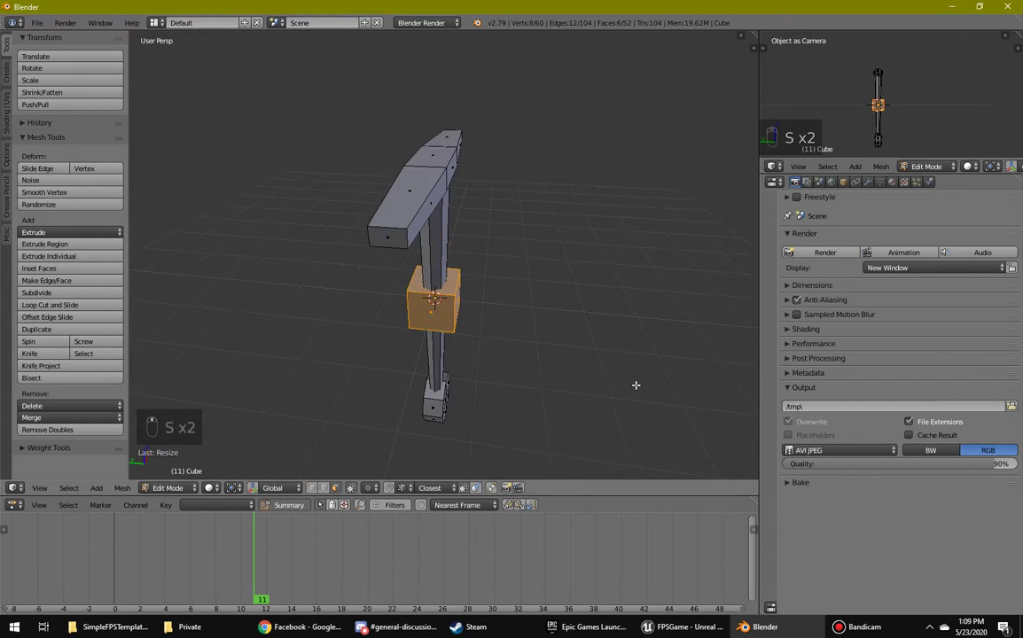
{"action": "key", "text": "s"}
{"action": "key", "text": "x"}
{"action": "key", "text": "y"}
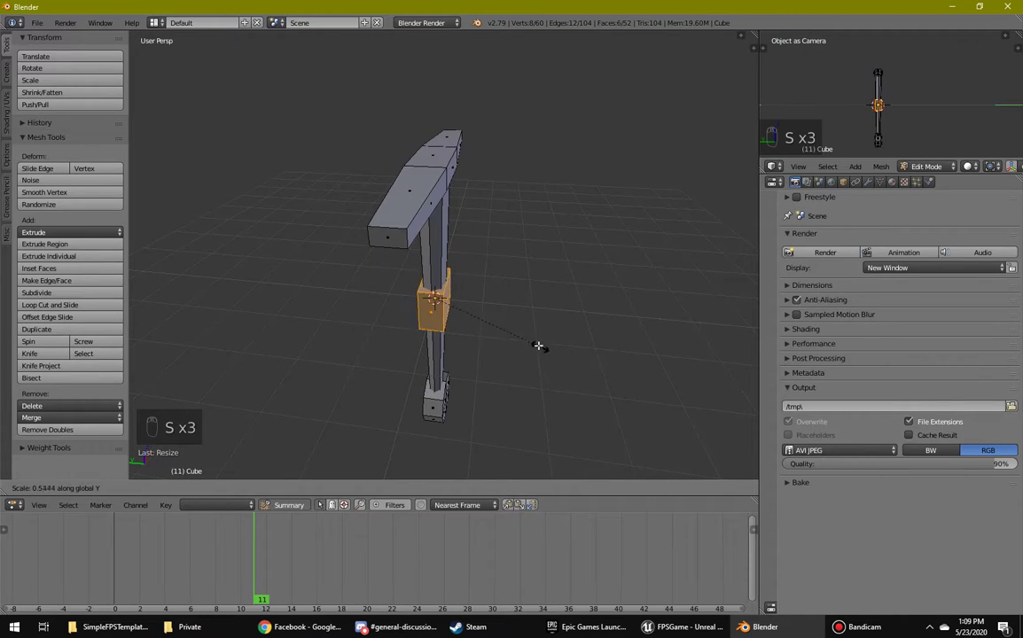
{"action": "left_click", "coordinate": [464, 355]}
Move the flattened block up along Z so it rests on the crossguard as the blade base.
{"action": "key", "text": "g"}
{"action": "key", "text": "z"}
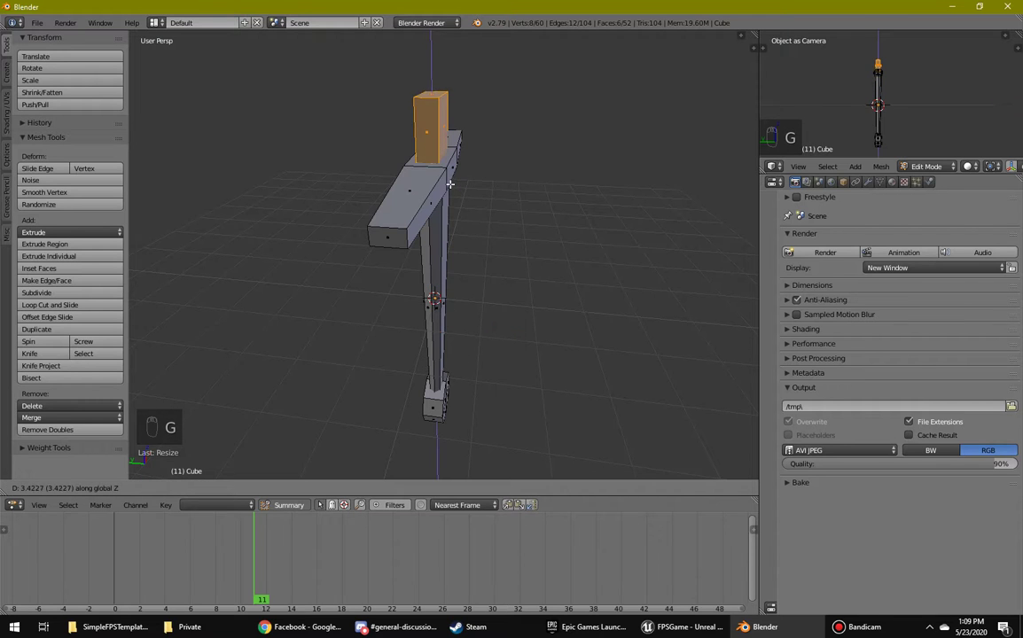
{"action": "left_click", "coordinate": [448, 182]}
{"action": "middle_click_drag", "start_coordinate": [448, 182], "coordinate": [510, 356]}
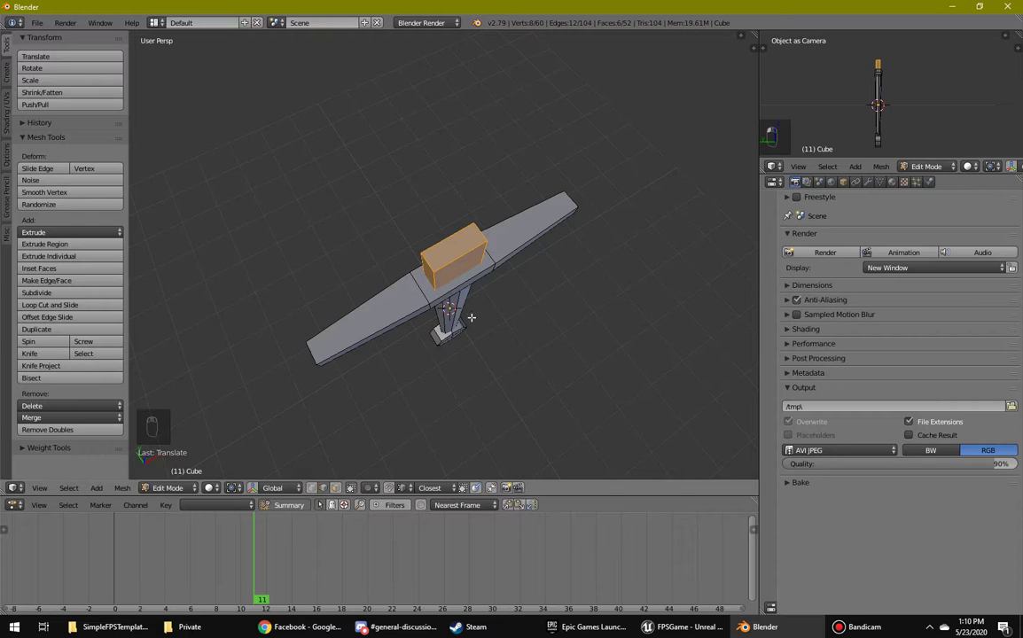
Isolate the blade block and subdivide its four short edges parallel to Y to add a centre edge loop.
{"action": "key", "text": "shift+h"}
{"action": "middle_click_drag", "start_coordinate": [380, 303], "coordinate": [432, 233]}
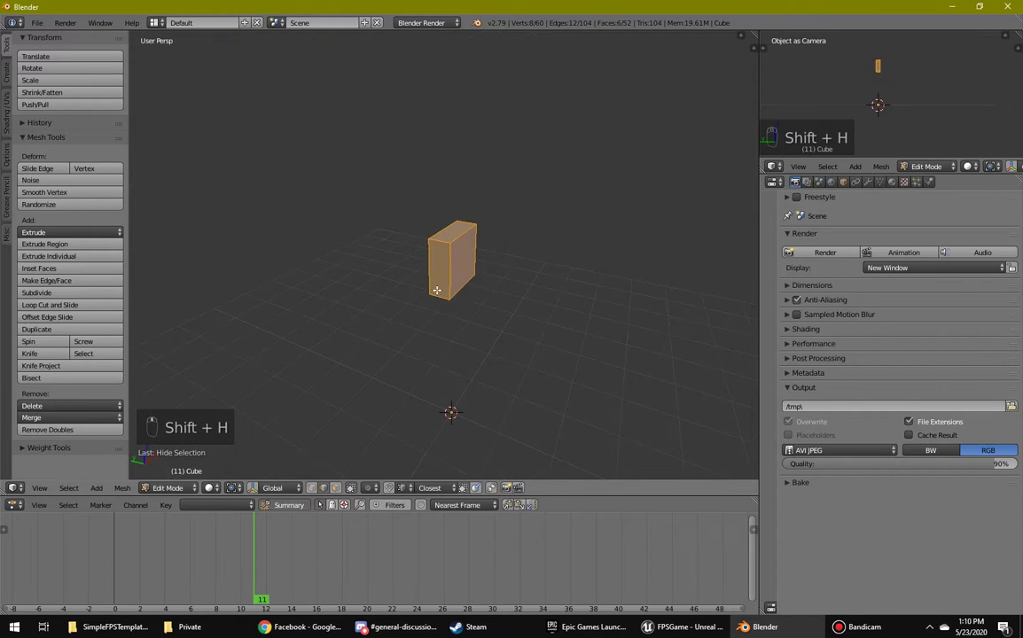
{"action": "right_click", "coordinate": [444, 249]}
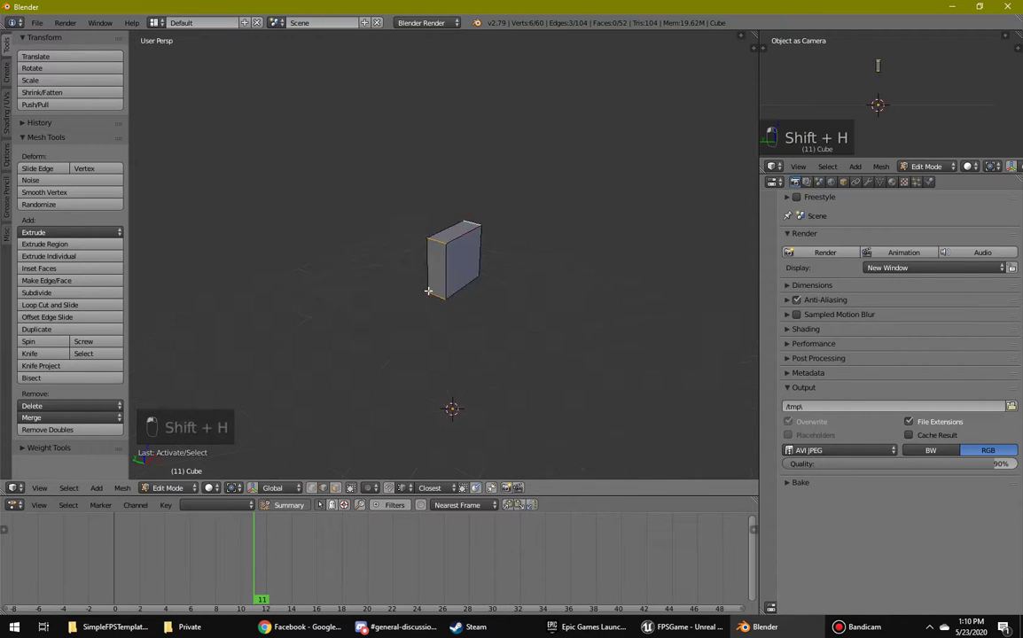
{"action": "middle_click_drag", "start_coordinate": [463, 225], "coordinate": [460, 314]}
{"action": "right_click", "coordinate": [465, 304], "text": "shift"}
{"action": "middle_click_drag", "start_coordinate": [444, 374], "coordinate": [426, 386]}
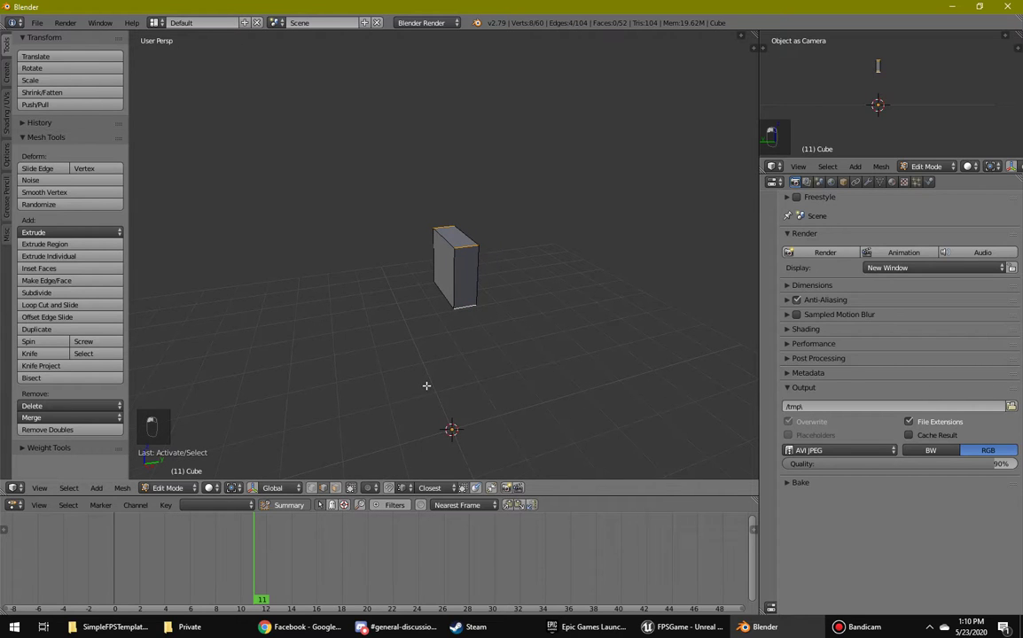
{"action": "key", "text": "w"}
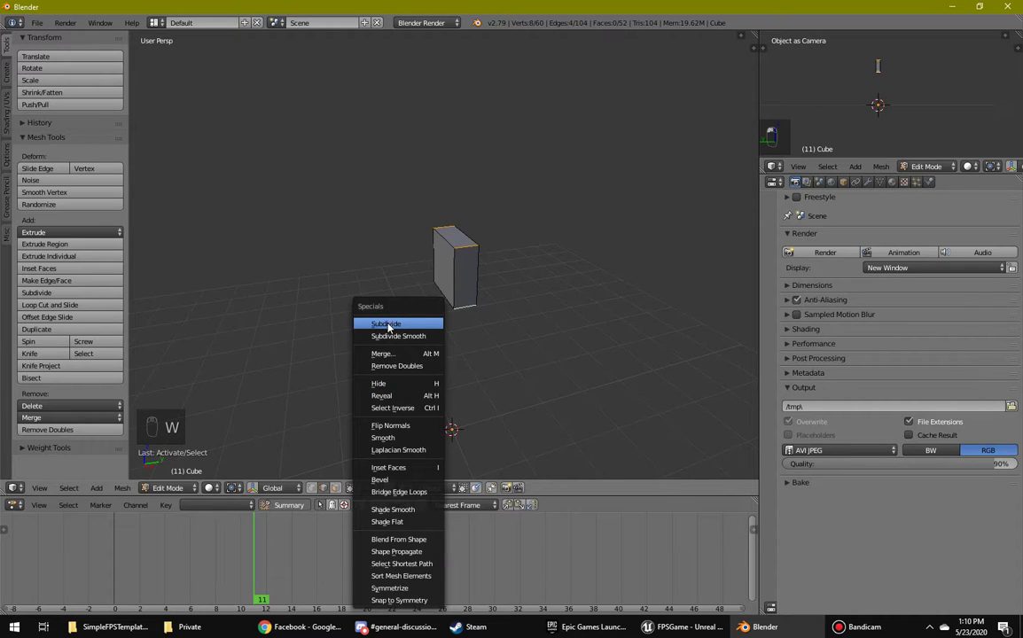
{"action": "left_click", "coordinate": [388, 324]}
Scale the block's centre edge loop outward along X to about 1.55 for pointed sides, and reveal the hidden sword parts.
{"action": "right_click", "coordinate": [465, 277]}
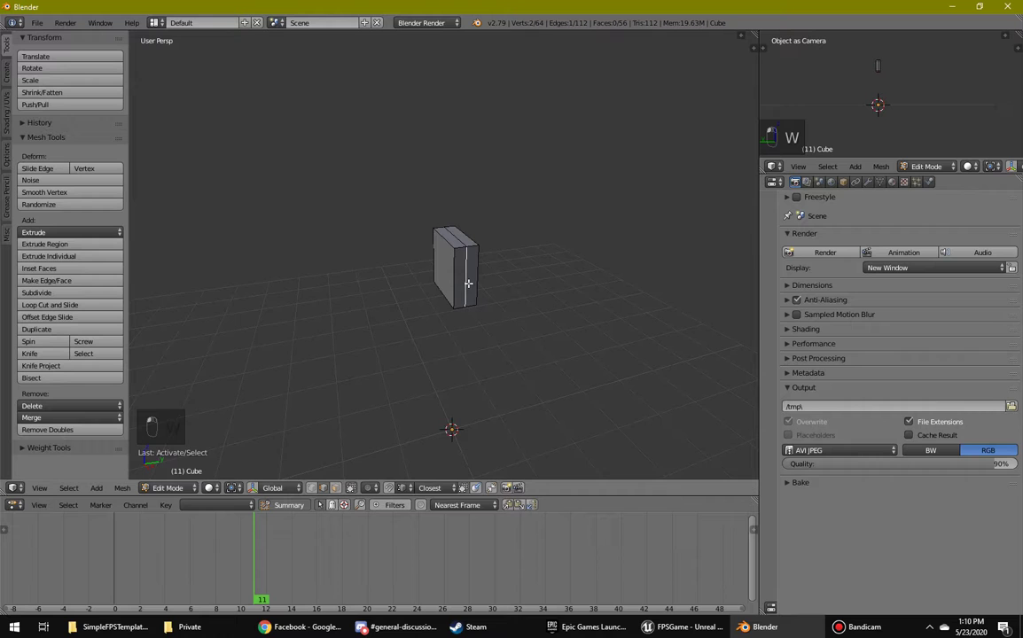
{"action": "right_click", "coordinate": [469, 282], "text": "alt"}
{"action": "middle_click_drag", "start_coordinate": [416, 299], "coordinate": [554, 315]}
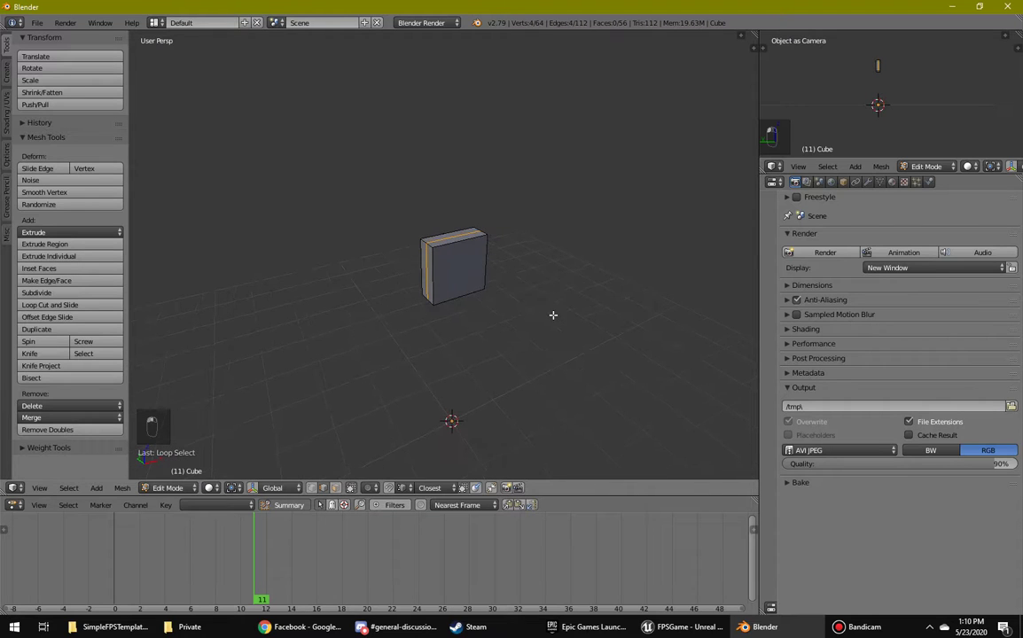
{"action": "key", "text": "s"}
{"action": "key", "text": "y"}
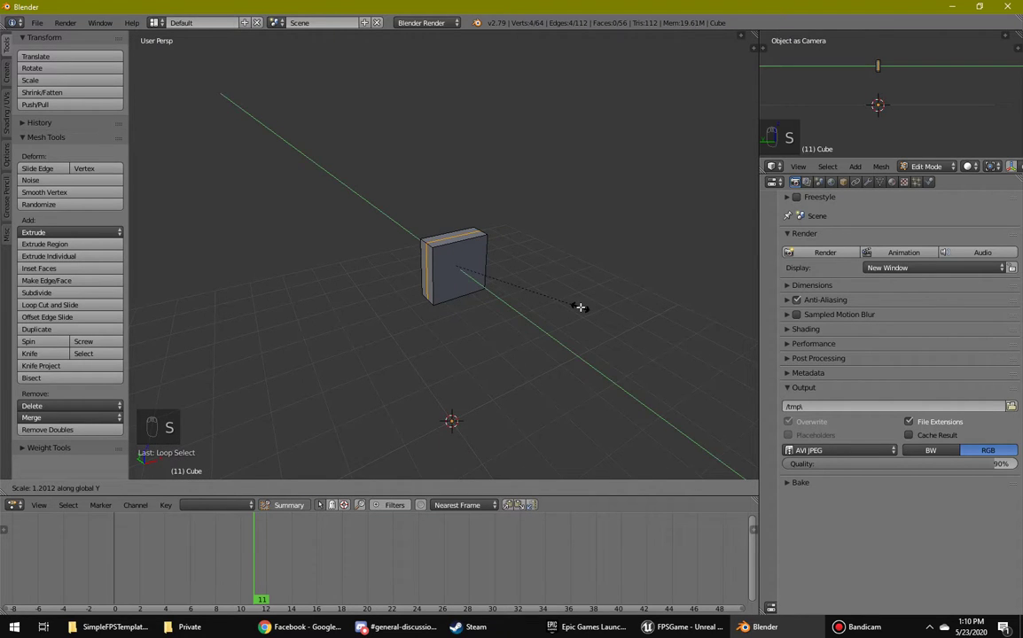
{"action": "key", "text": "x"}
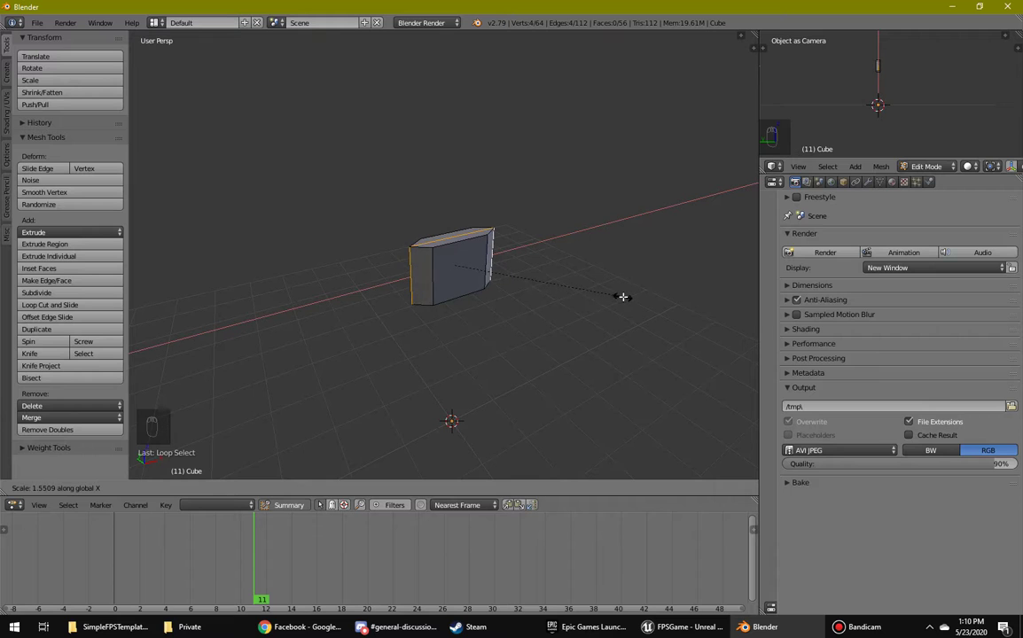
{"action": "left_click", "coordinate": [624, 298]}
{"action": "key", "text": "alt+h"}
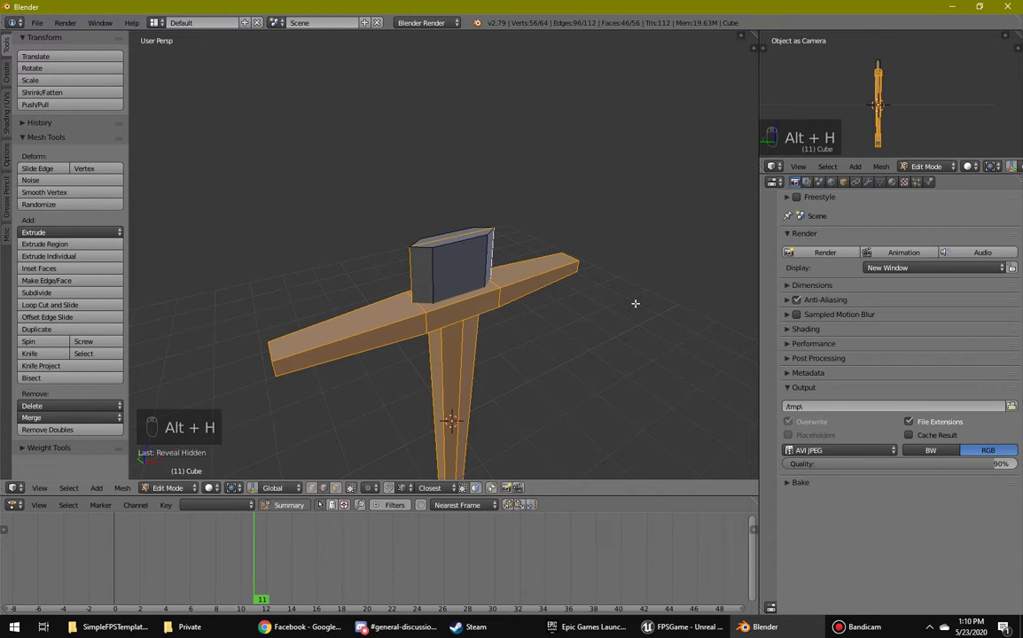
{"action": "middle_click_drag", "start_coordinate": [480, 350], "coordinate": [444, 357]}
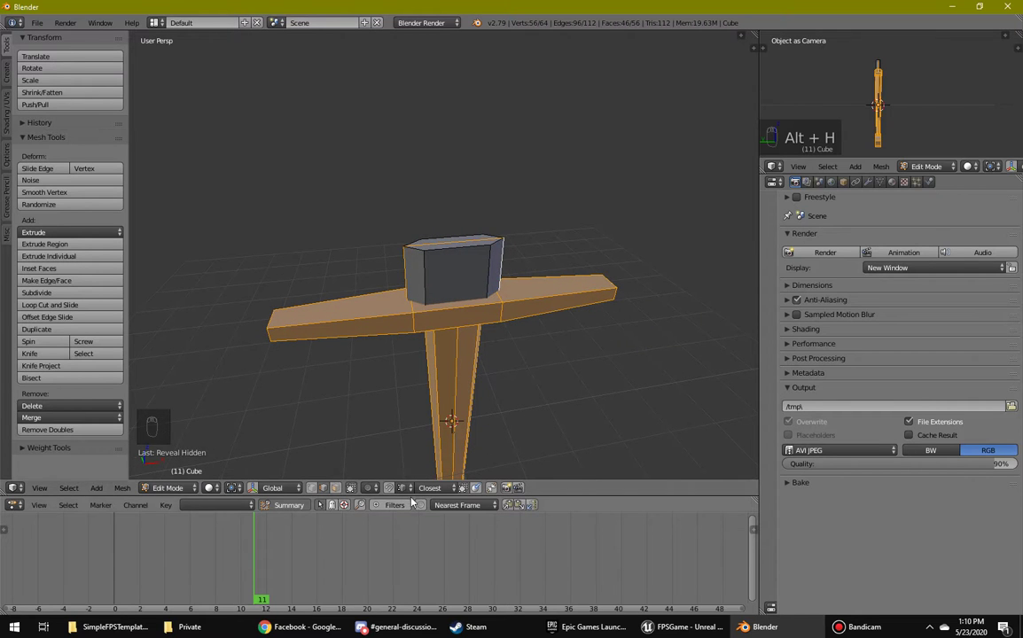
{"action": "left_click", "coordinate": [335, 488]}
{"action": "right_click", "coordinate": [452, 244]}
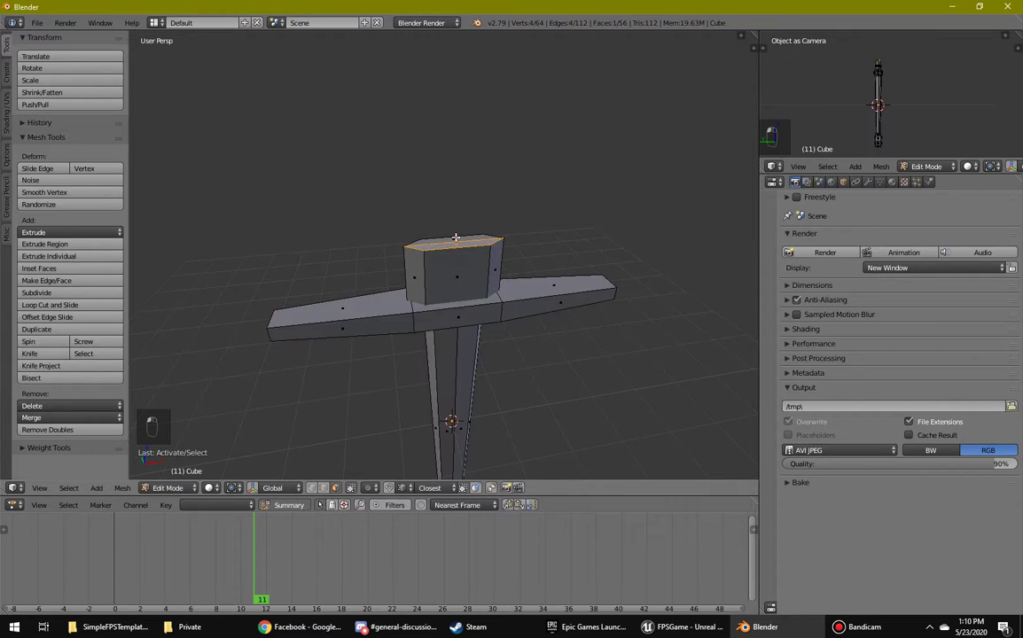
{"action": "right_click", "coordinate": [453, 237], "text": "shift"}
{"action": "middle_click_drag", "start_coordinate": [422, 290], "coordinate": [456, 275]}
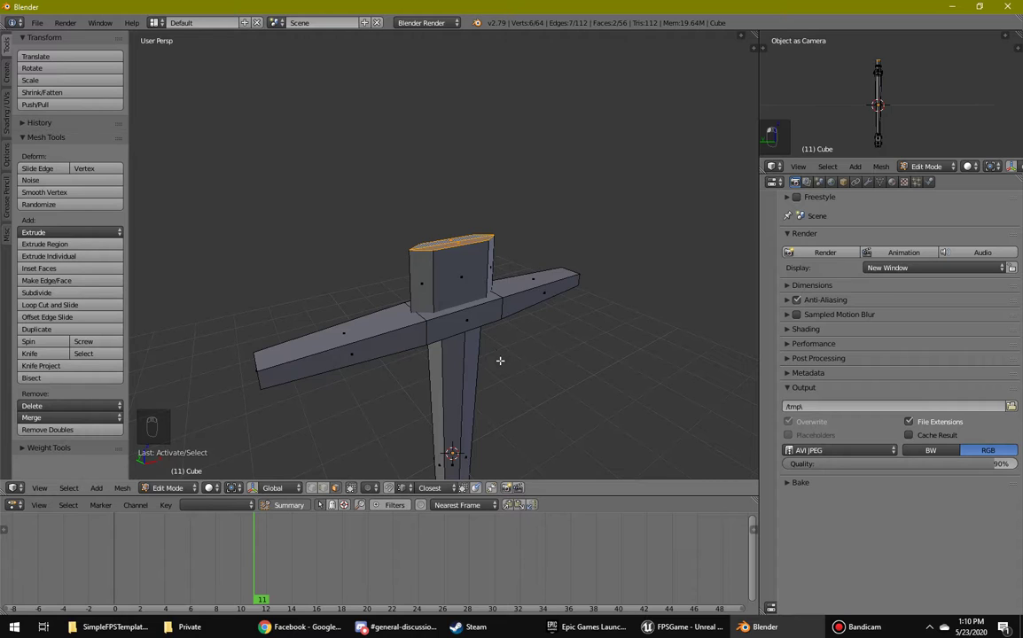
Select the whole linked blade block in edge mode and hide all other sword parts.
{"action": "left_click", "coordinate": [322, 487]}
{"action": "right_click", "coordinate": [457, 247]}
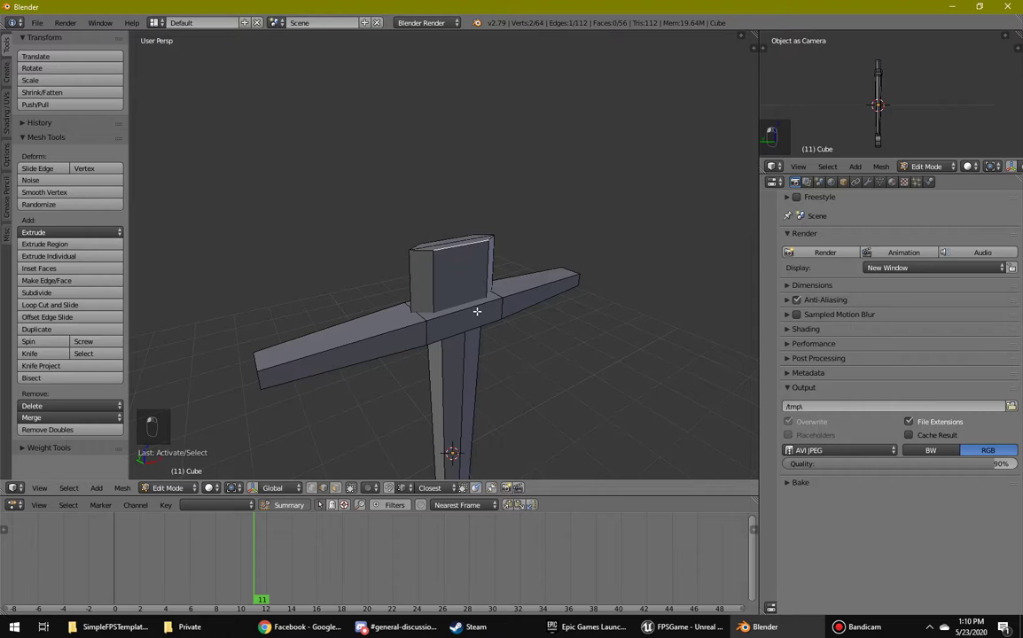
{"action": "key", "text": "ctrl+l"}
{"action": "key", "text": "shift+h"}
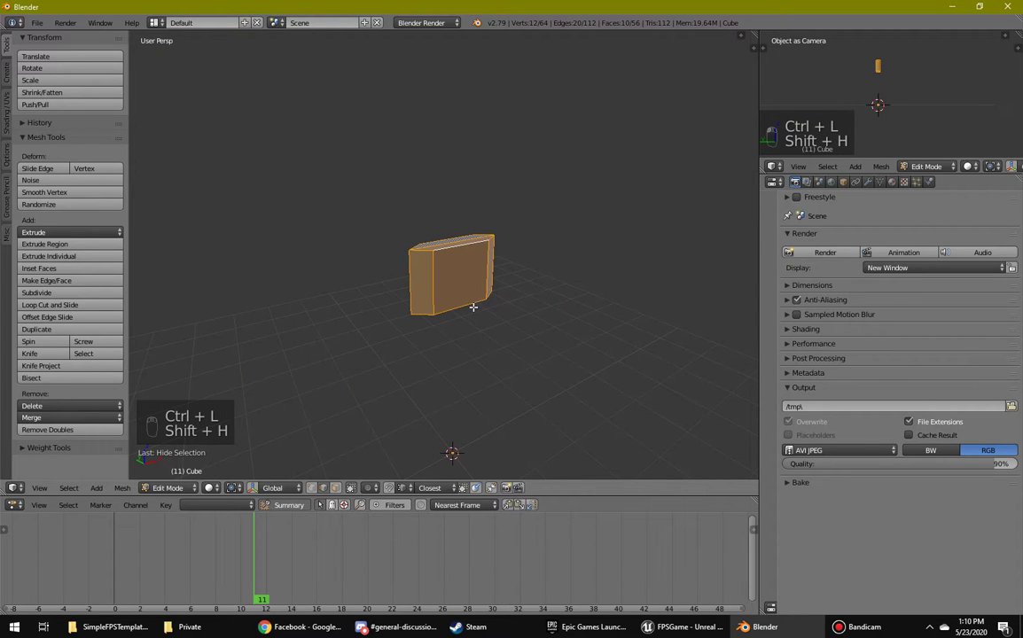
Select the block's six lengthwise edges on its upper and lower ends and subdivide them once.
{"action": "right_click", "coordinate": [469, 298]}
{"action": "right_click", "coordinate": [454, 248], "text": "shift"}
{"action": "middle_click_drag", "start_coordinate": [329, 337], "coordinate": [486, 336]}
{"action": "right_click", "coordinate": [461, 314], "text": "shift"}
{"action": "right_click", "coordinate": [470, 256], "text": "shift"}
{"action": "middle_click_drag", "start_coordinate": [470, 256], "coordinate": [546, 403]}
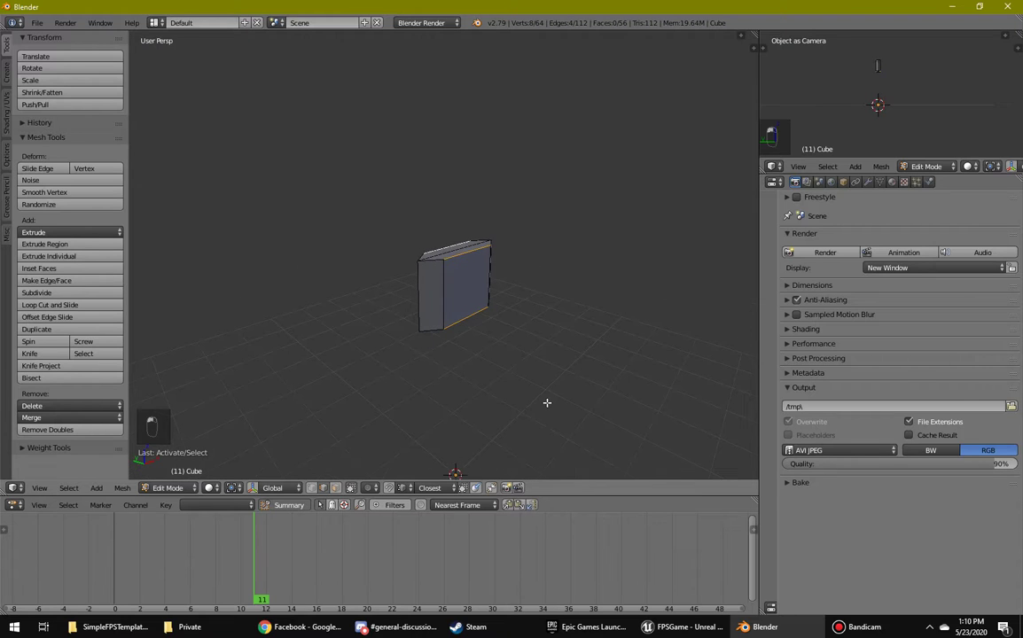
{"action": "right_click", "coordinate": [451, 252], "text": "shift"}
{"action": "middle_click_drag", "start_coordinate": [466, 329], "coordinate": [421, 212]}
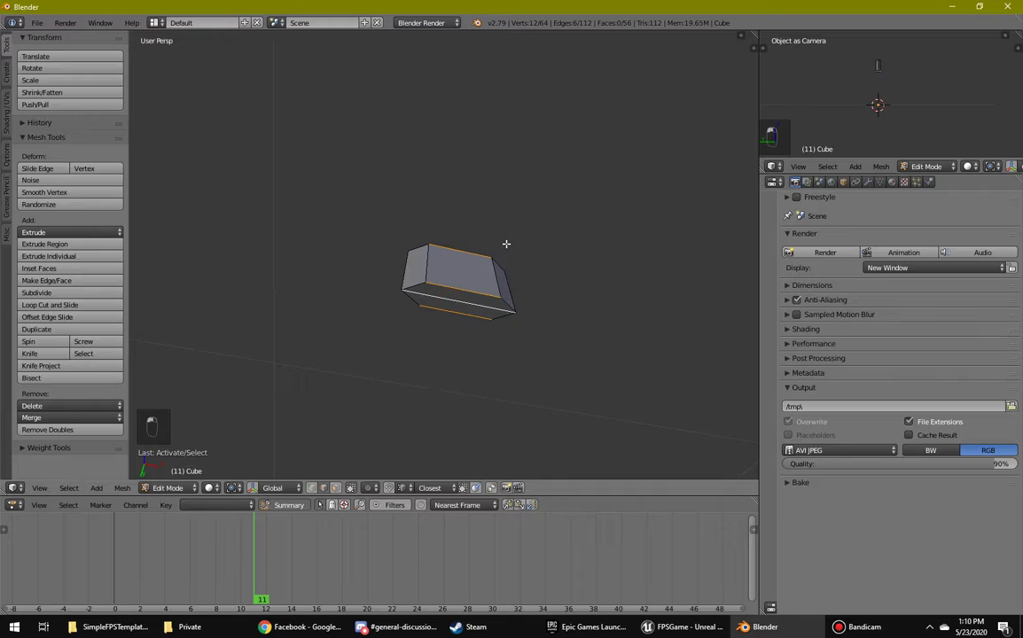
{"action": "key", "text": "w"}
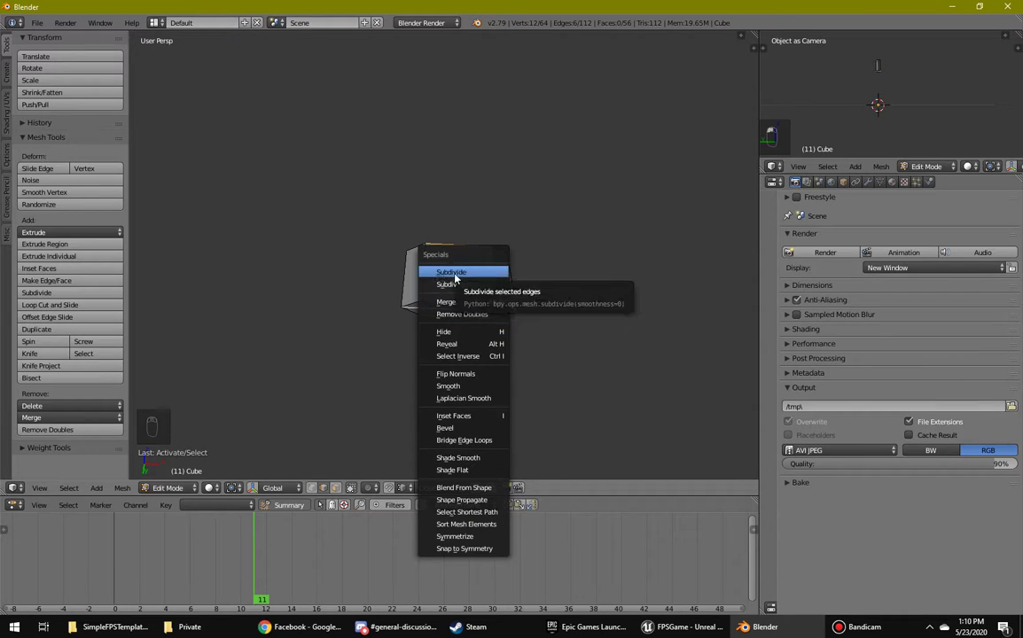
{"action": "left_click", "coordinate": [454, 273]}
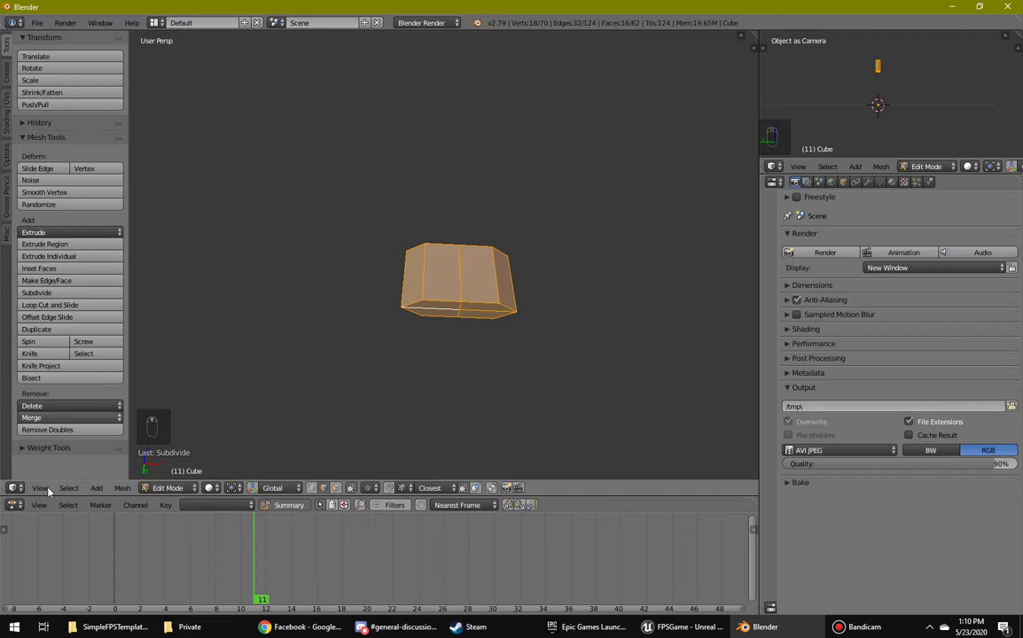
Select the edge rings of both lengthwise halves of the block and subdivide them once more.
{"action": "middle_click_drag", "start_coordinate": [379, 324], "coordinate": [400, 448]}
{"action": "right_click", "coordinate": [393, 317]}
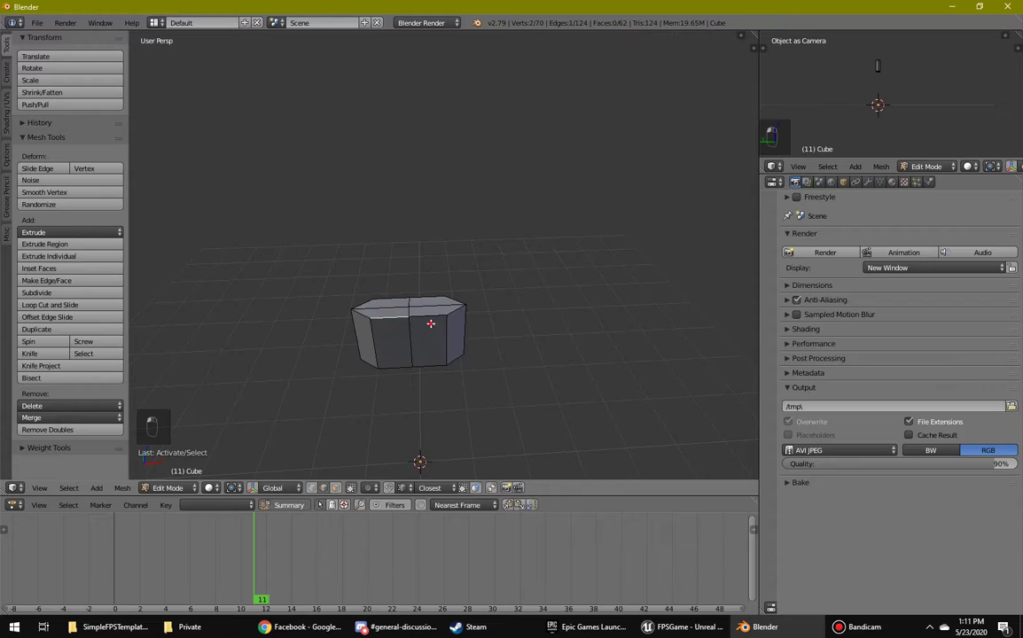
{"action": "left_click", "coordinate": [432, 316], "text": "shift"}
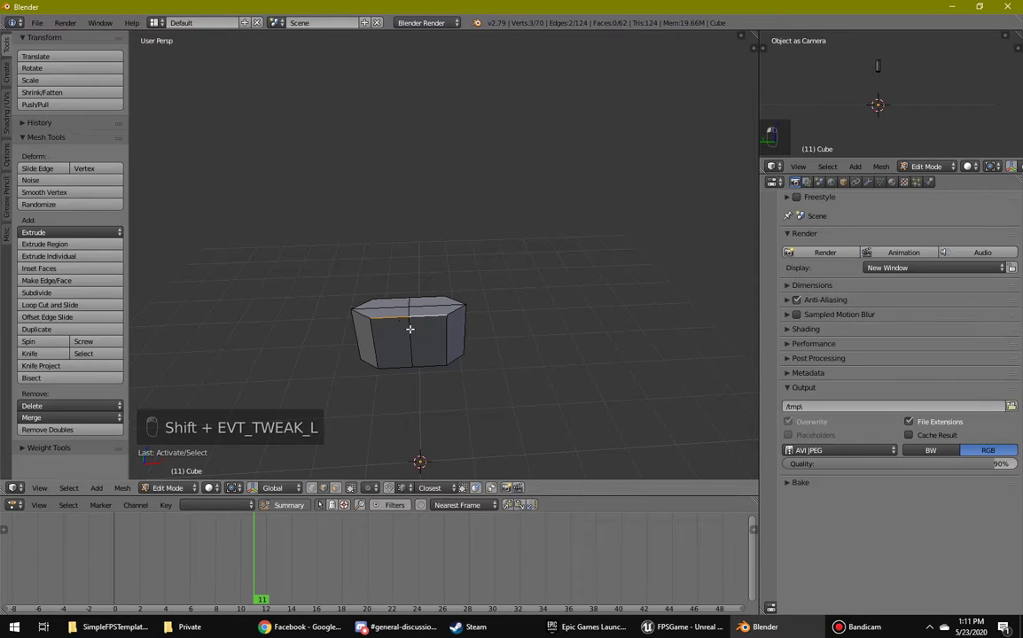
{"action": "key", "text": "ctrl+e"}
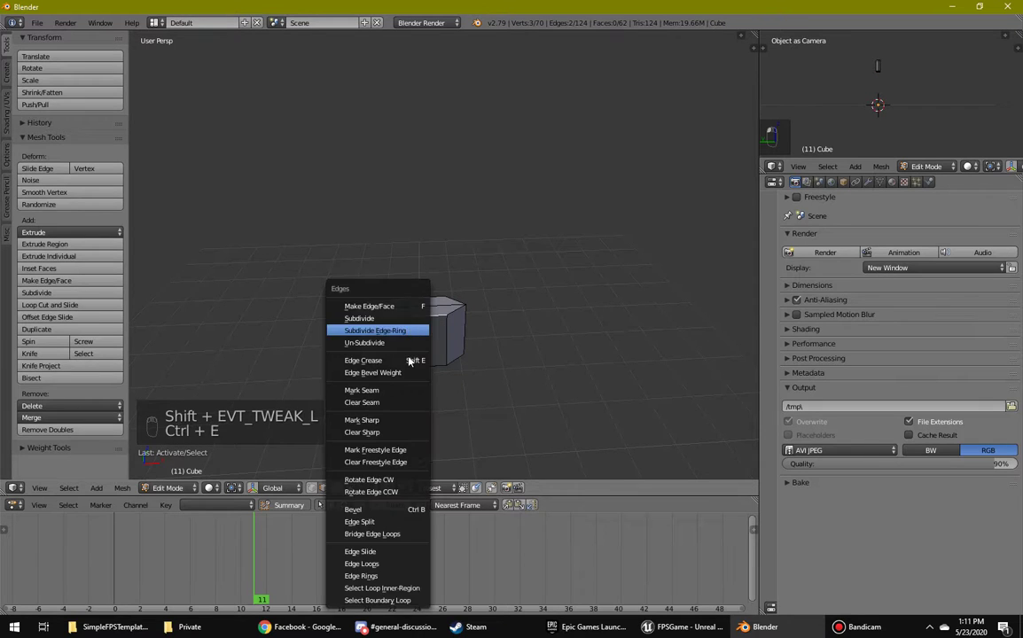
{"action": "left_click", "coordinate": [364, 577]}
{"action": "middle_click_drag", "start_coordinate": [416, 439], "coordinate": [424, 381]}
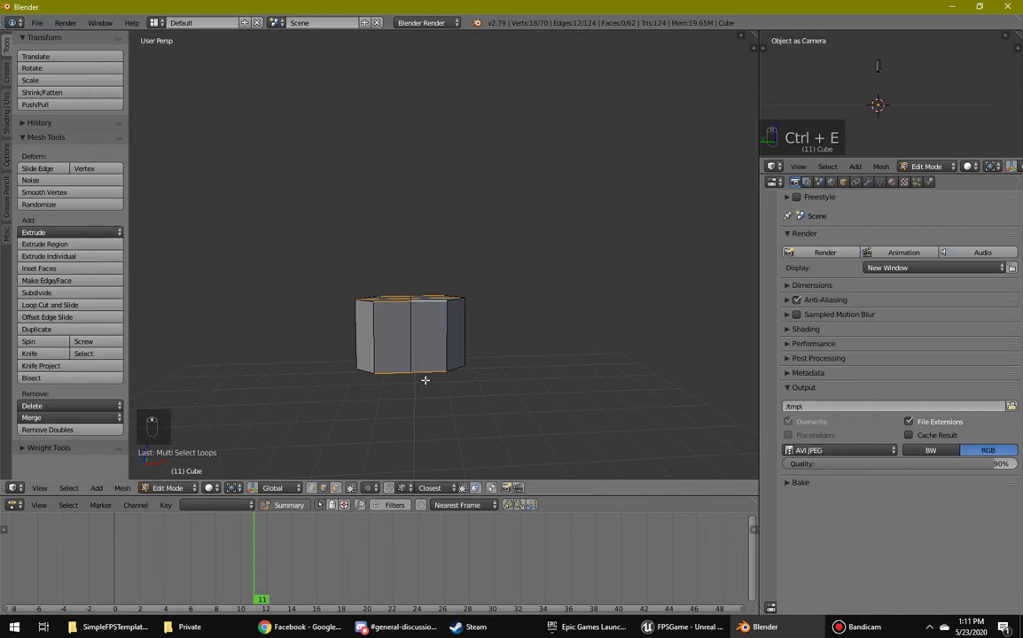
{"action": "key", "text": "w"}
{"action": "left_click", "coordinate": [381, 325]}
Scale the middle vertical edges on the block's two broad faces inward along Y to form a central groove.
{"action": "middle_click_drag", "start_coordinate": [381, 324], "coordinate": [429, 362]}
{"action": "right_click", "coordinate": [409, 342]}
{"action": "right_click", "coordinate": [383, 331], "text": "shift"}
{"action": "middle_click_drag", "start_coordinate": [383, 332], "coordinate": [570, 335]}
{"action": "key", "text": "s"}
{"action": "key", "text": "y"}
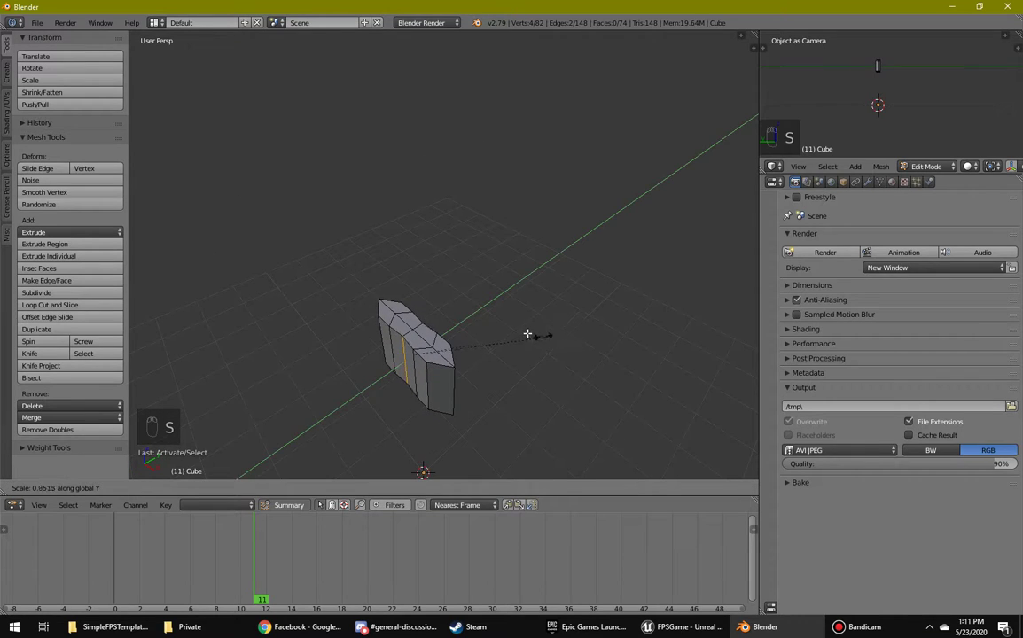
{"action": "left_click", "coordinate": [500, 354]}
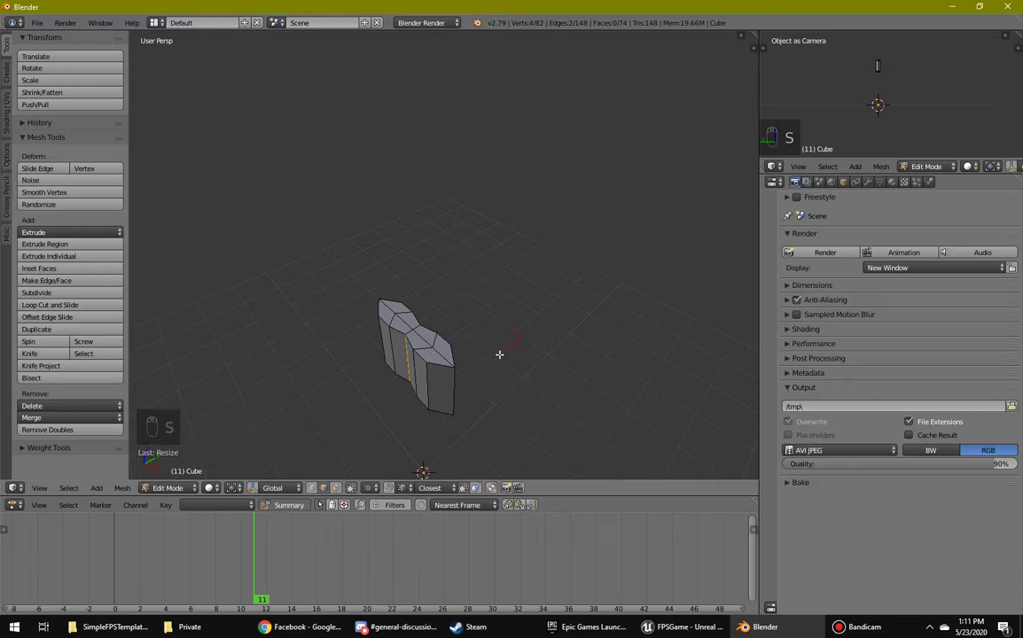
Select the edge loops on both sides of the groove and scale them closer together along X.
{"action": "middle_click_drag", "start_coordinate": [500, 354], "coordinate": [392, 359]}
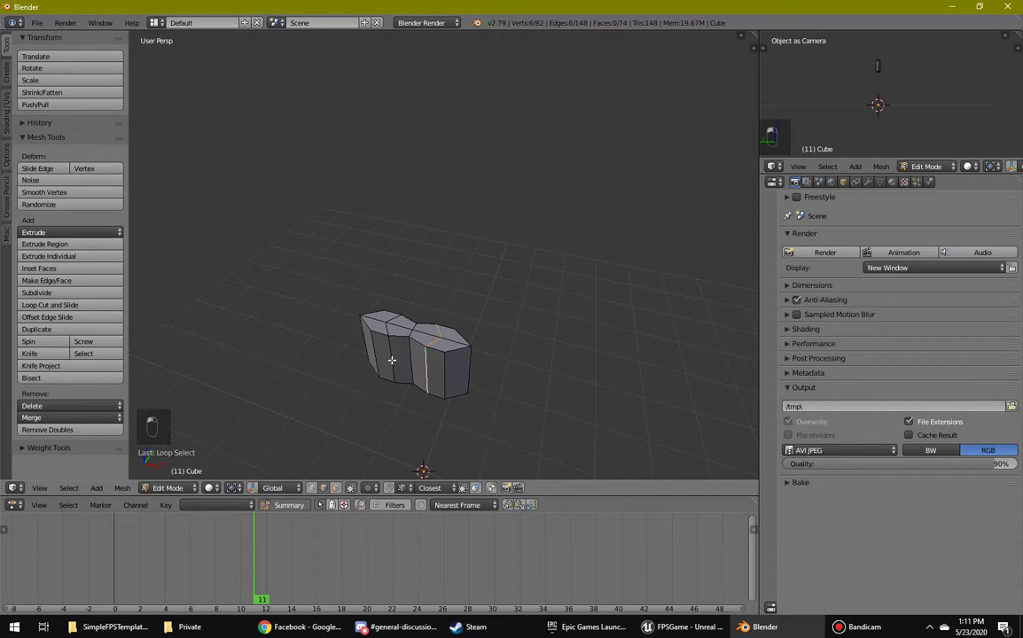
{"action": "right_click", "coordinate": [392, 363], "text": "alt"}
{"action": "key", "text": "s"}
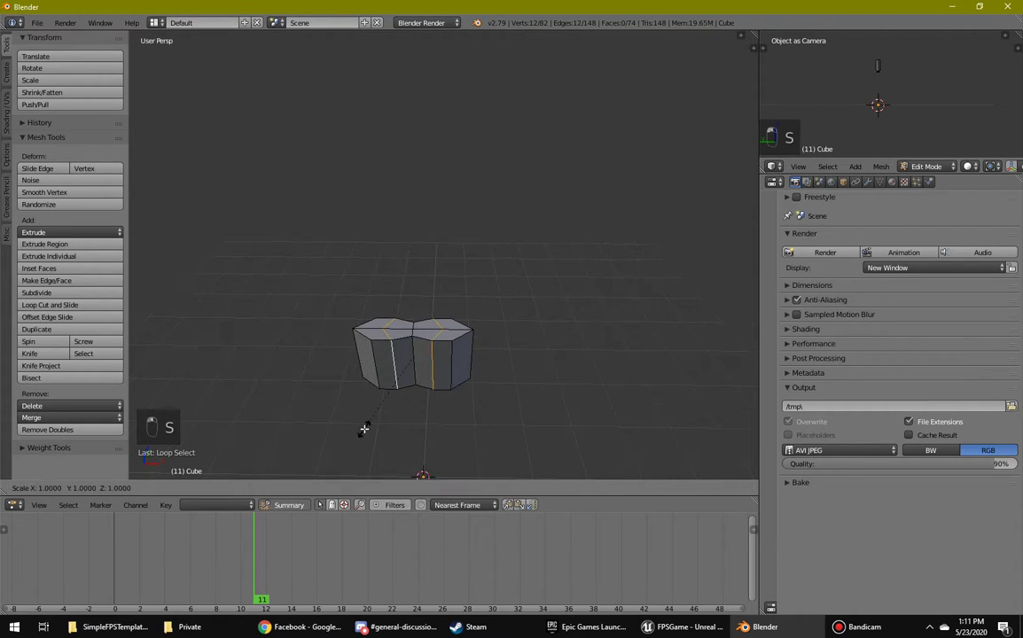
{"action": "key", "text": "y"}
{"action": "key", "text": "x"}
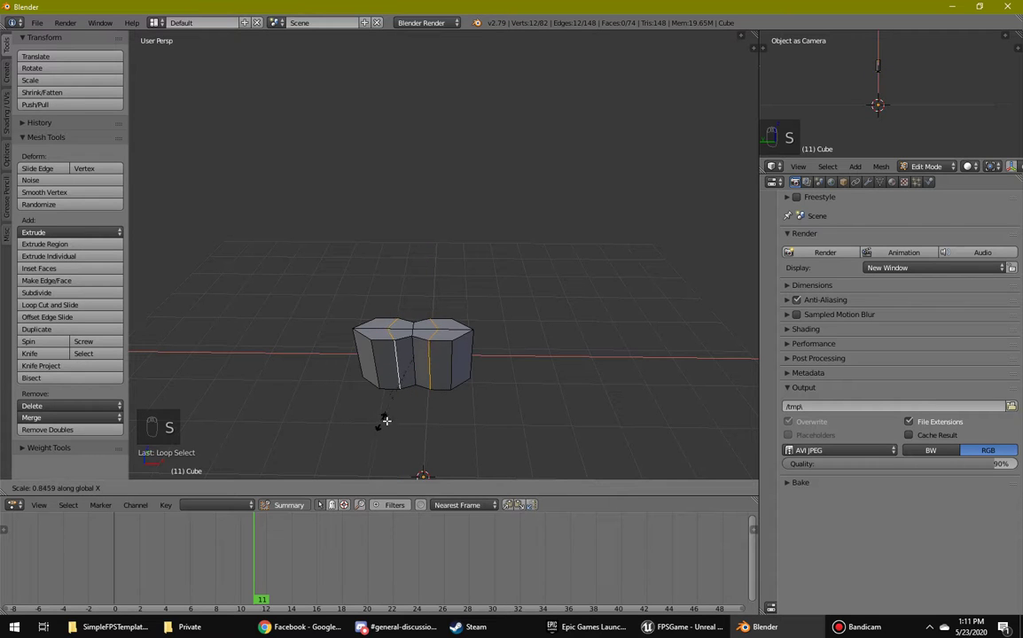
{"action": "left_click", "coordinate": [405, 415]}
Select all the block's top faces and raise them about 6 units along Z to stretch it into a blade.
{"action": "middle_click_drag", "start_coordinate": [457, 436], "coordinate": [331, 450]}
{"action": "left_click", "coordinate": [335, 488]}
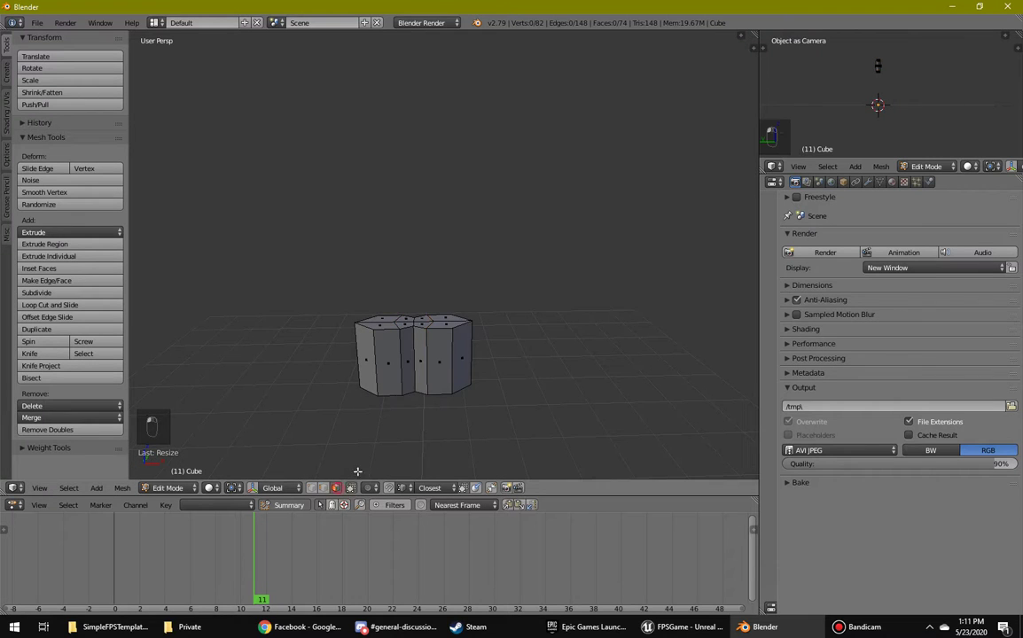
{"action": "left_click", "coordinate": [382, 326]}
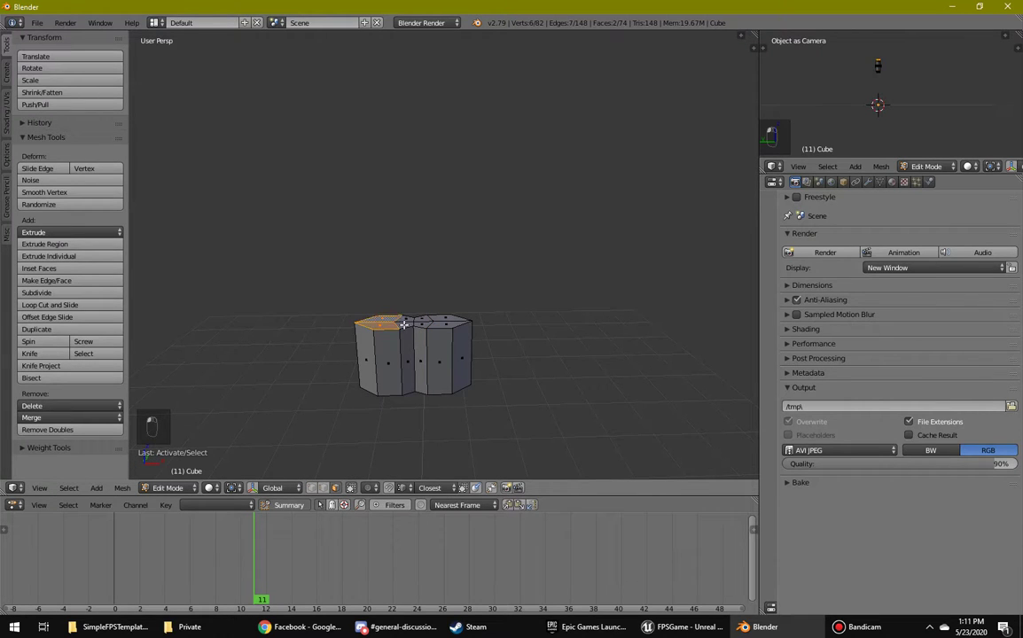
{"action": "left_click", "coordinate": [405, 323], "text": "shift"}
{"action": "left_click", "coordinate": [430, 325], "text": "shift"}
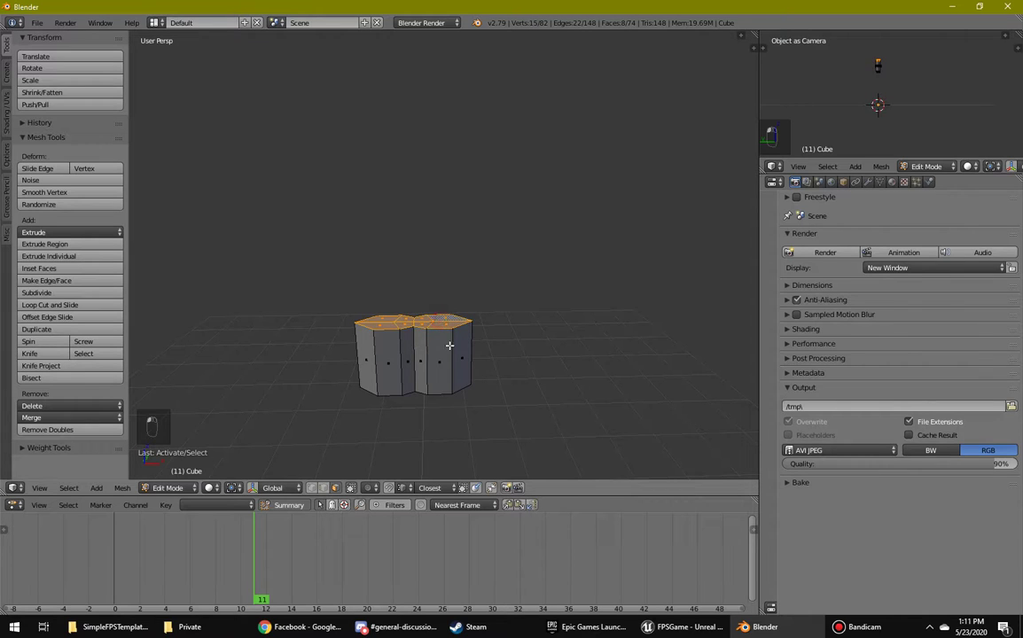
{"action": "key", "text": "g"}
{"action": "key", "text": "z"}
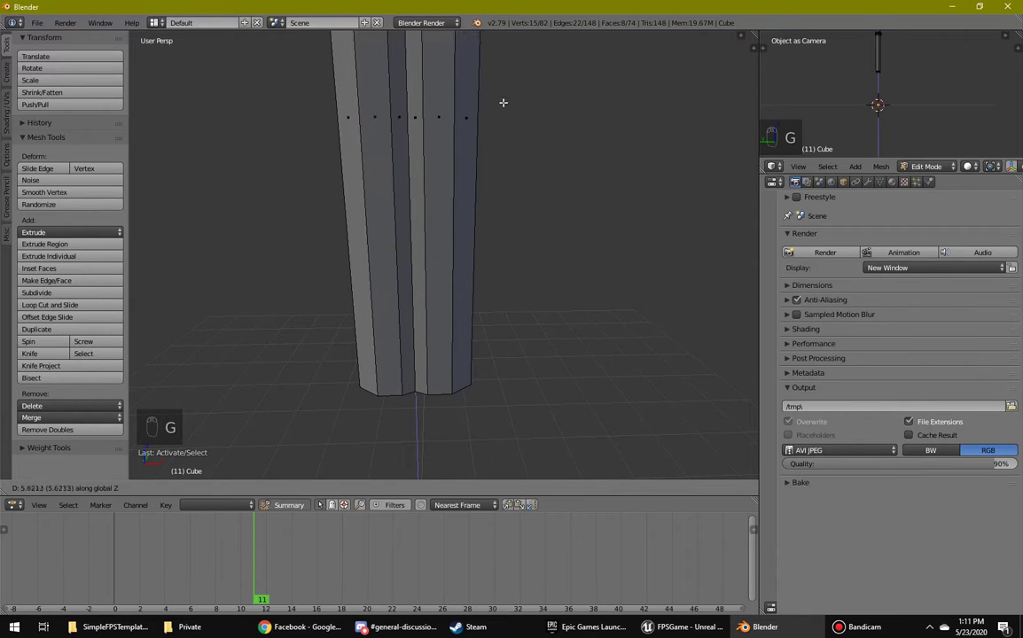
{"action": "left_click", "coordinate": [542, 197]}
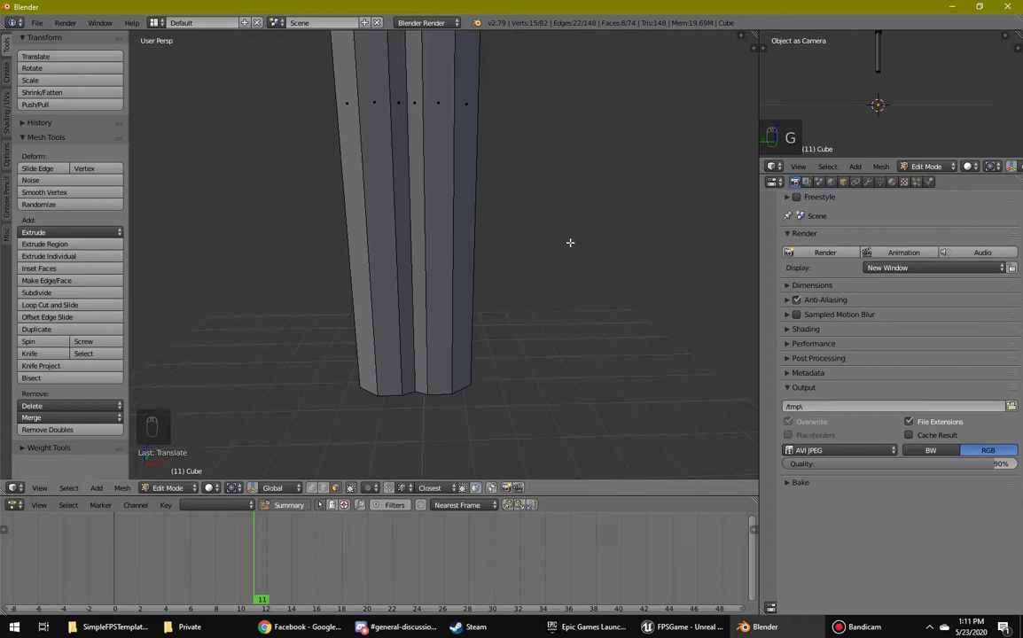
Reveal the hidden sword parts, select the whole linked blade and scale it to about 0.79 in X and Y only.
{"action": "key", "text": "alt+h"}
{"action": "scroll", "coordinate": [587, 247], "scroll_direction": "down", "scroll_amount": 5}
{"action": "scroll", "coordinate": [587, 263], "scroll_direction": "up", "scroll_amount": 4}
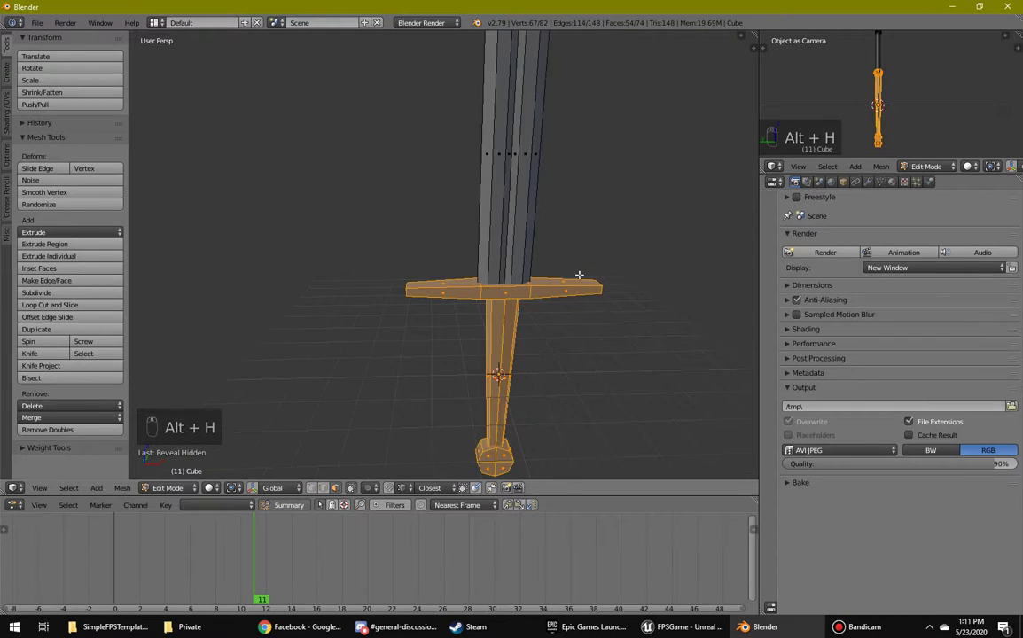
{"action": "middle_click_drag", "start_coordinate": [580, 276], "coordinate": [557, 343], "text": "shift"}
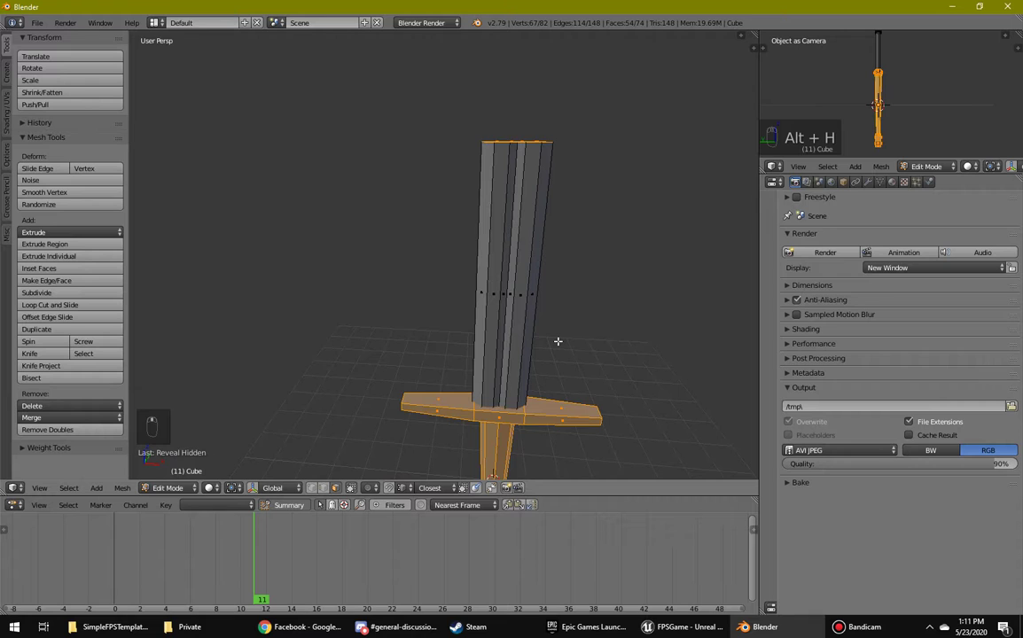
{"action": "right_click", "coordinate": [503, 323]}
{"action": "key", "text": "ctrl+l"}
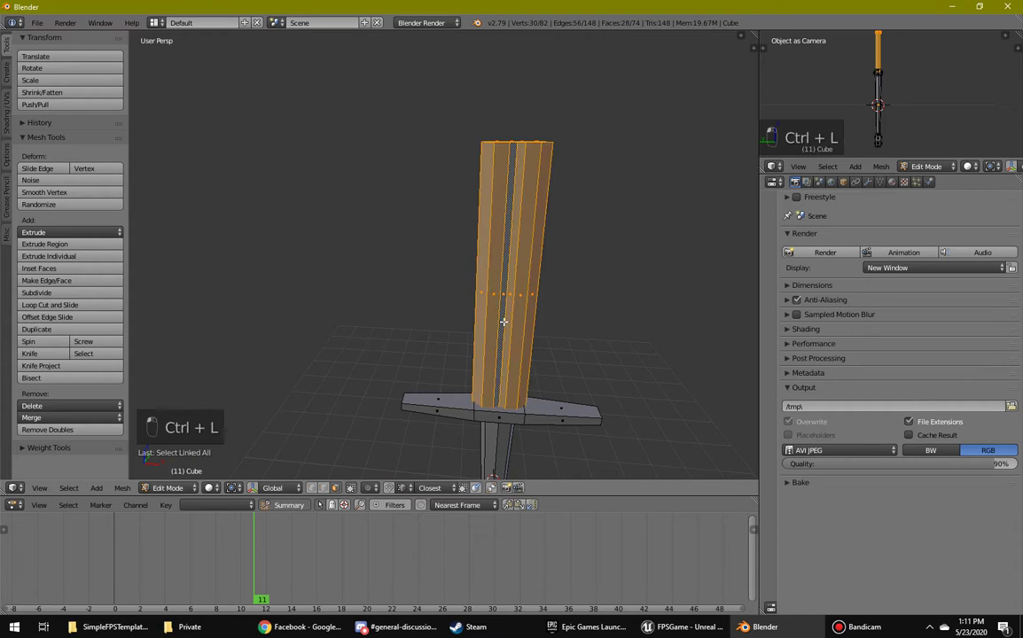
{"action": "key", "text": "s"}
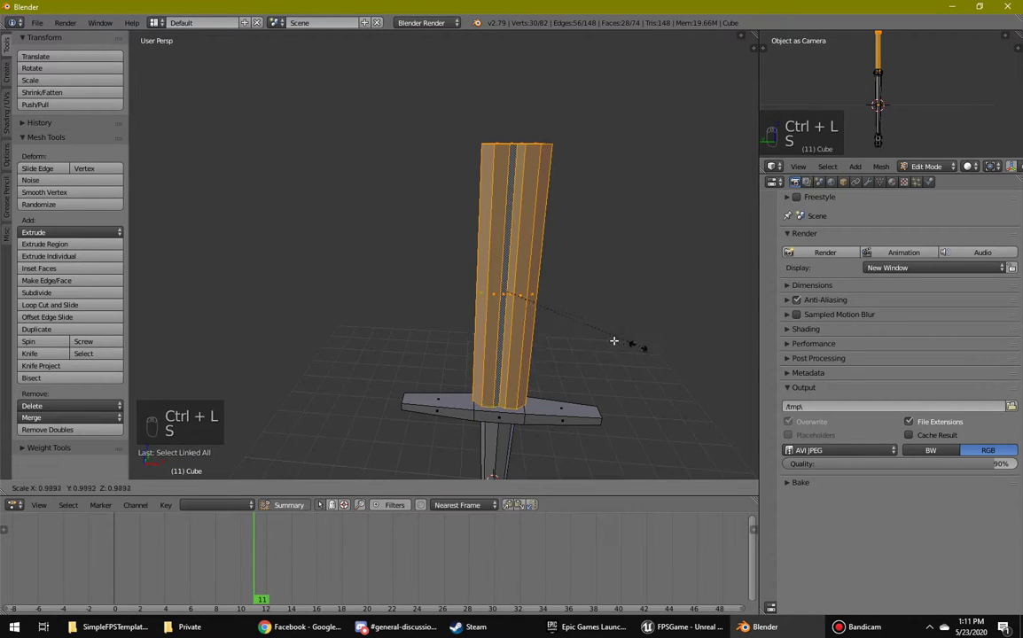
{"action": "key", "text": "shift+z"}
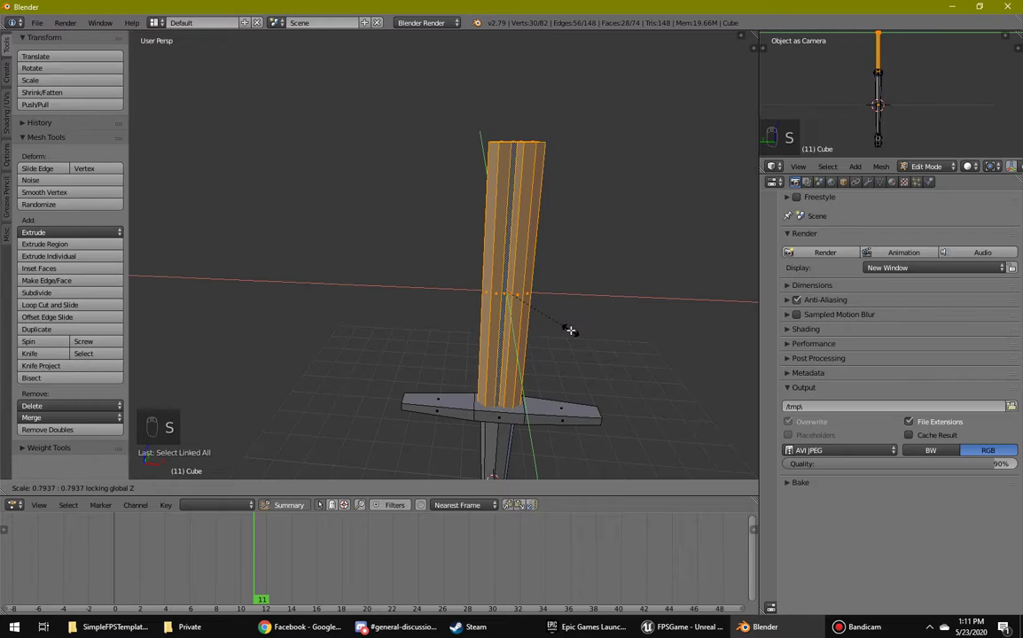
{"action": "left_click", "coordinate": [568, 330]}
{"action": "middle_click_drag", "start_coordinate": [568, 330], "coordinate": [416, 409]}
{"action": "key", "text": "s"}
{"action": "key", "text": "y"}
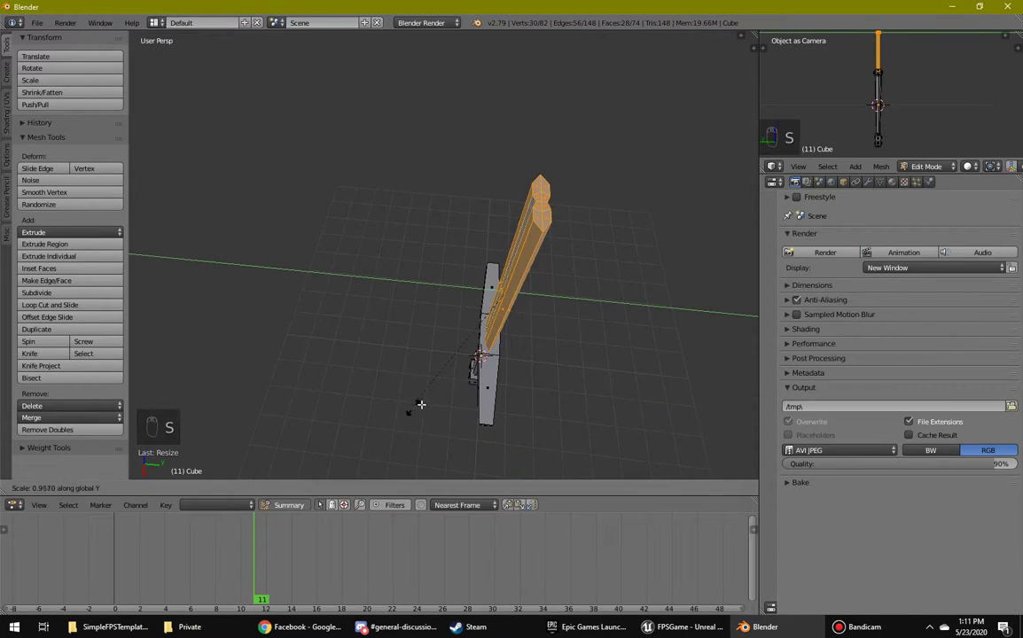
{"action": "right_click", "coordinate": [448, 388]}
Select only the eight faces on the blade's upper end and scale them to about 0.8 along Y.
{"action": "middle_click_drag", "start_coordinate": [449, 389], "coordinate": [429, 334]}
{"action": "key", "text": "a"}
{"action": "right_click", "coordinate": [429, 333]}
{"action": "right_click", "coordinate": [437, 307], "text": "shift"}
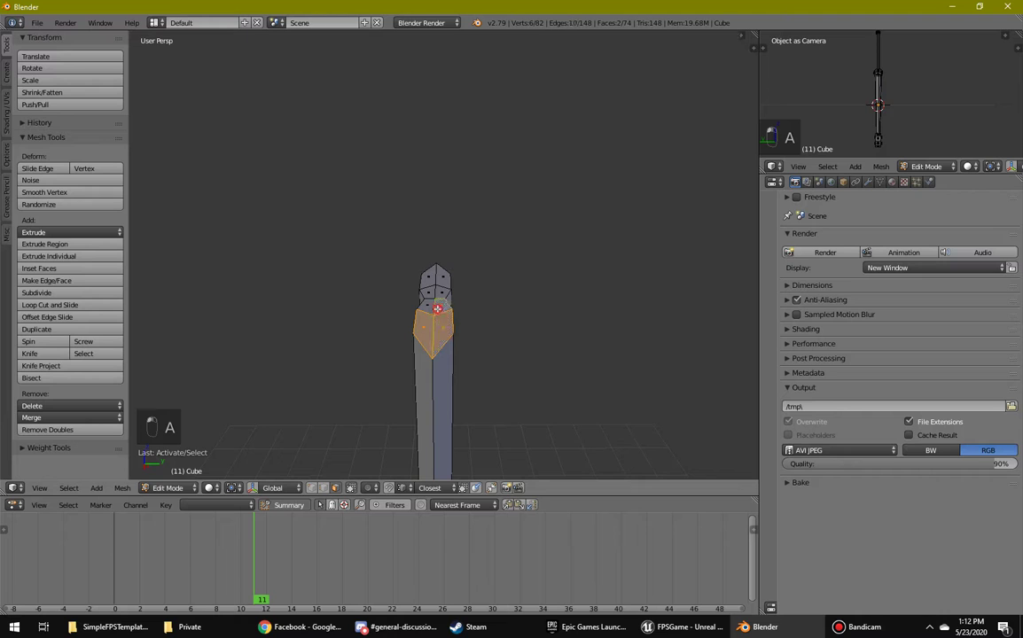
{"action": "right_click", "coordinate": [428, 308], "text": "shift"}
{"action": "right_click", "coordinate": [424, 290], "text": "shift"}
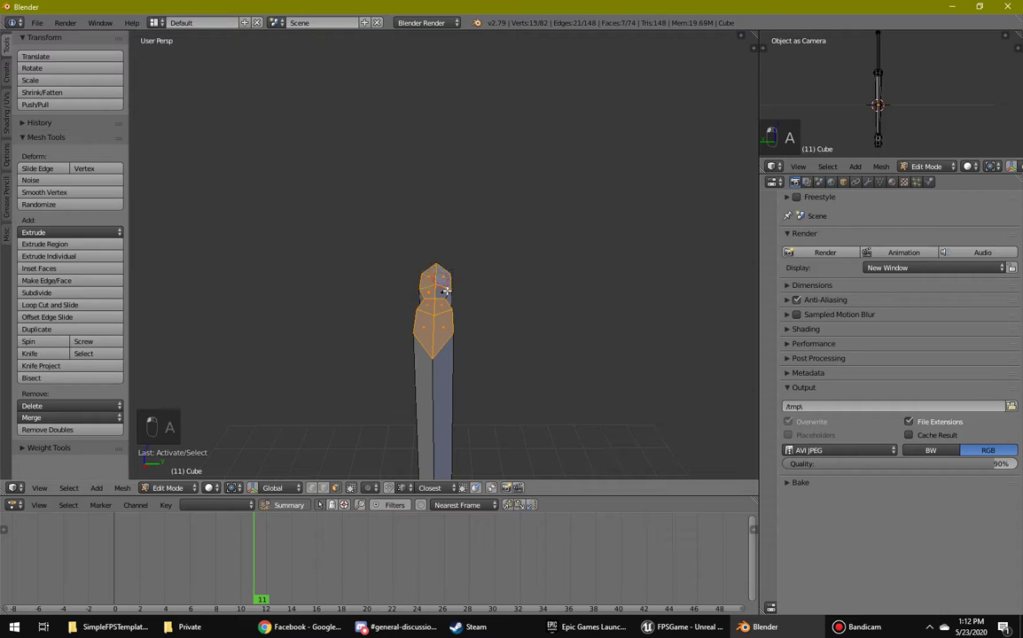
{"action": "right_click", "coordinate": [446, 291], "text": "shift"}
{"action": "middle_click_drag", "start_coordinate": [424, 438], "coordinate": [464, 471]}
{"action": "key", "text": "s"}
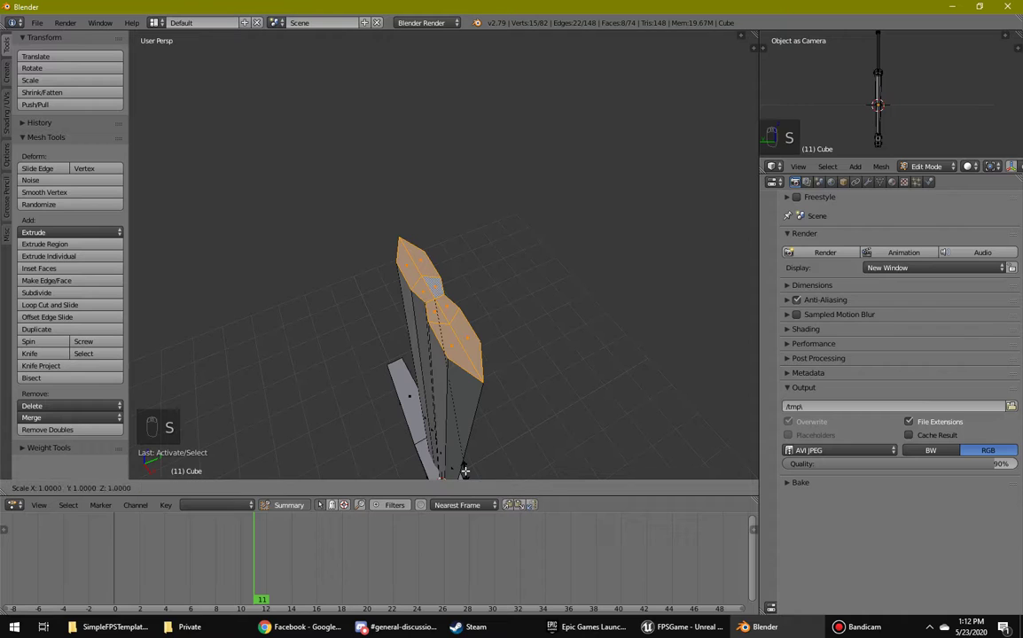
{"action": "key", "text": "y"}
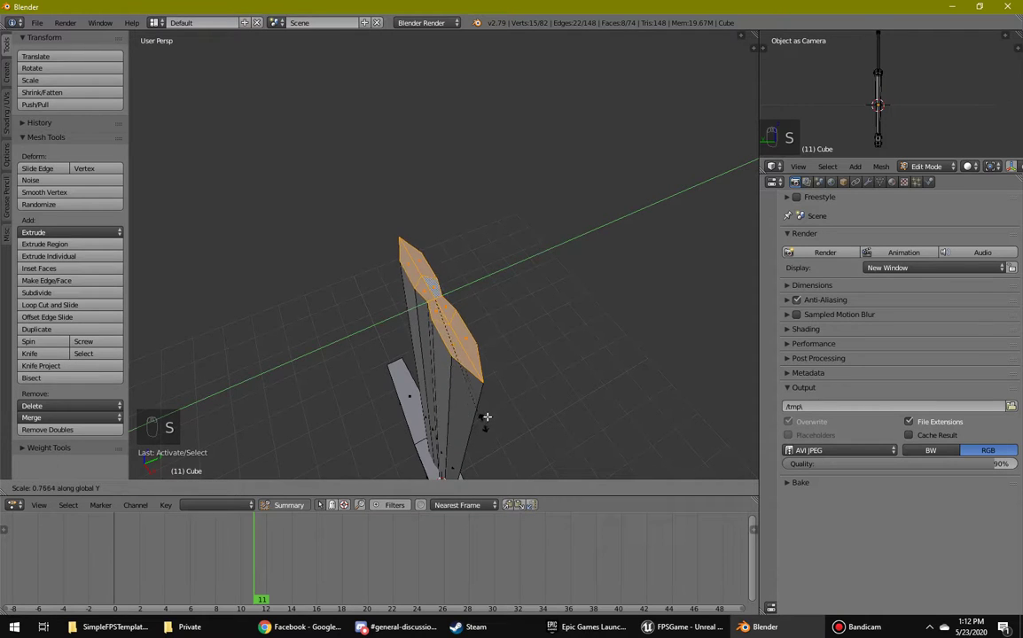
{"action": "left_click", "coordinate": [489, 432]}
Extrude the blade's top faces upward and scale the new end to about 0.59 along X.
{"action": "middle_click_drag", "start_coordinate": [488, 434], "coordinate": [444, 410]}
{"action": "scroll", "coordinate": [356, 401], "scroll_direction": "down", "scroll_amount": 5}
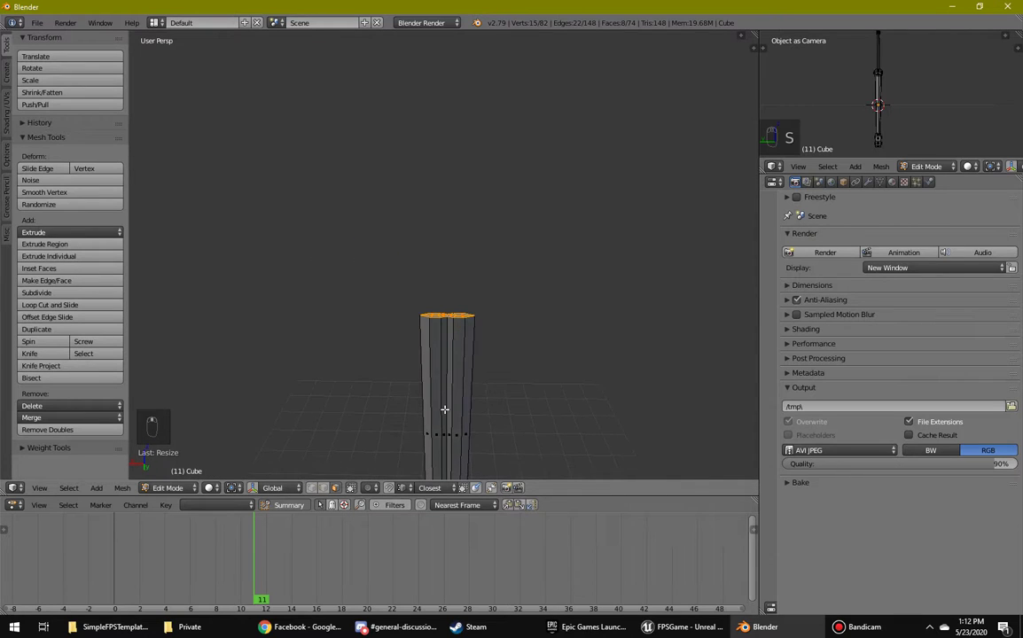
{"action": "key", "text": "e"}
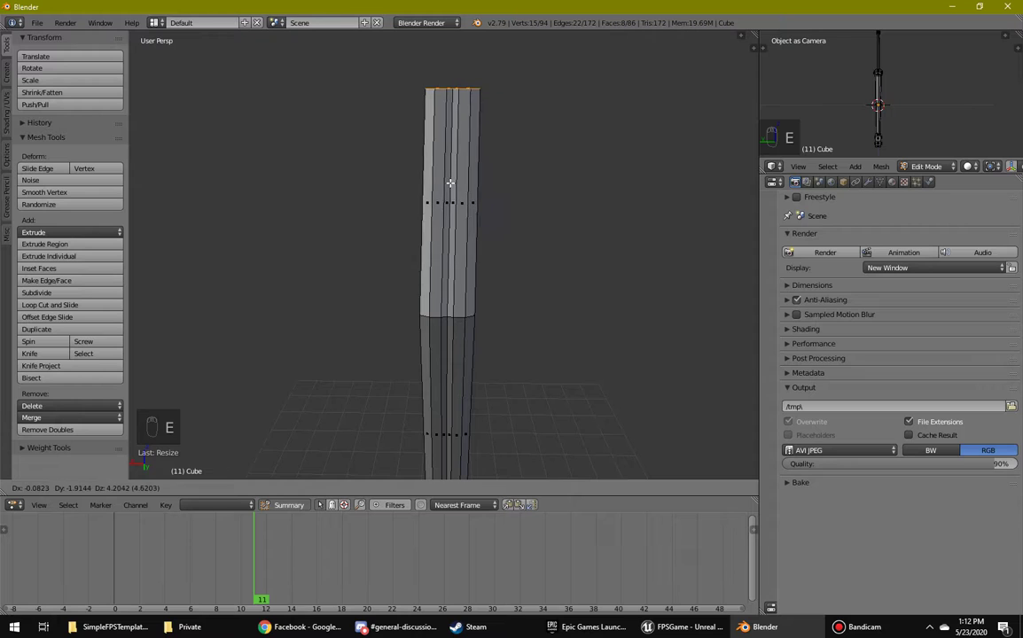
{"action": "left_click", "coordinate": [457, 125]}
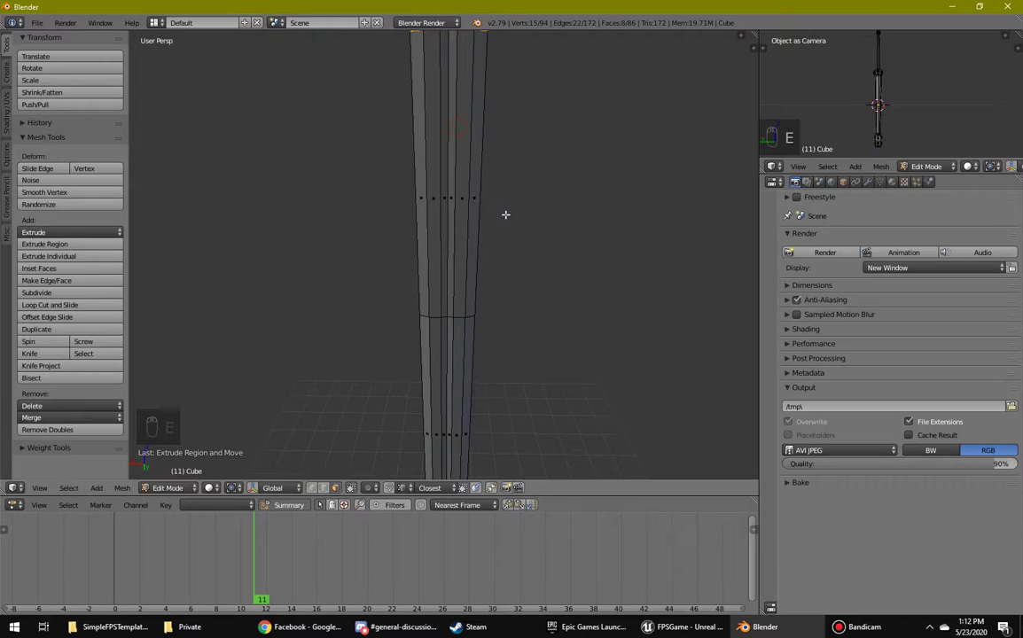
{"action": "middle_click_drag", "start_coordinate": [505, 215], "coordinate": [526, 254], "text": "shift"}
{"action": "key", "text": "s"}
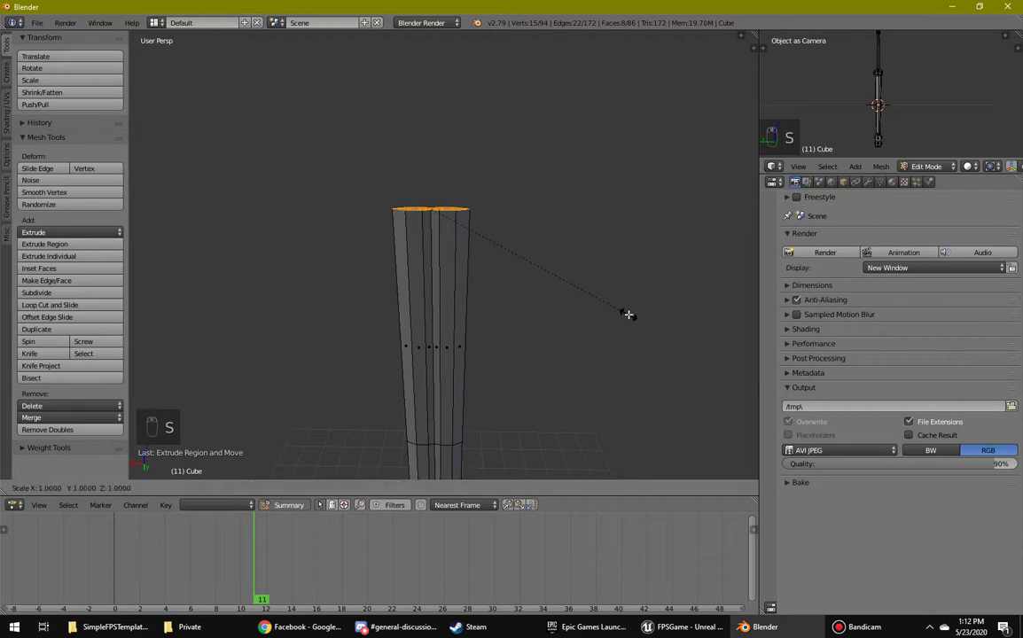
{"action": "key", "text": "y"}
{"action": "key", "text": "x"}
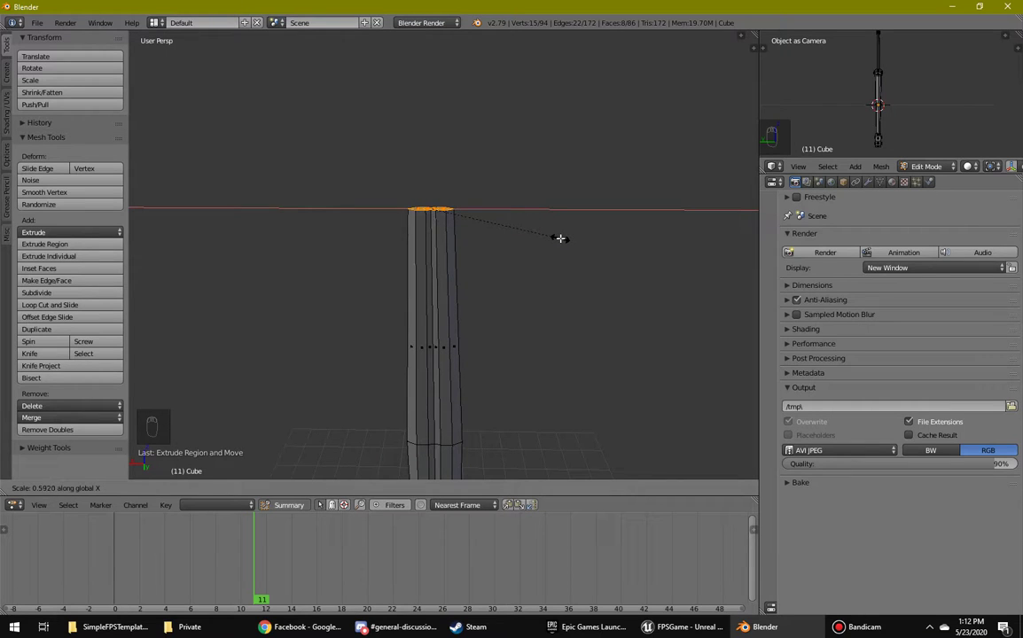
{"action": "left_click", "coordinate": [560, 238]}
Move the narrowed top faces up along Z to lengthen the blade's upper section.
{"action": "middle_click_drag", "start_coordinate": [560, 237], "coordinate": [251, 303]}
{"action": "key", "text": "g"}
{"action": "key", "text": "x"}
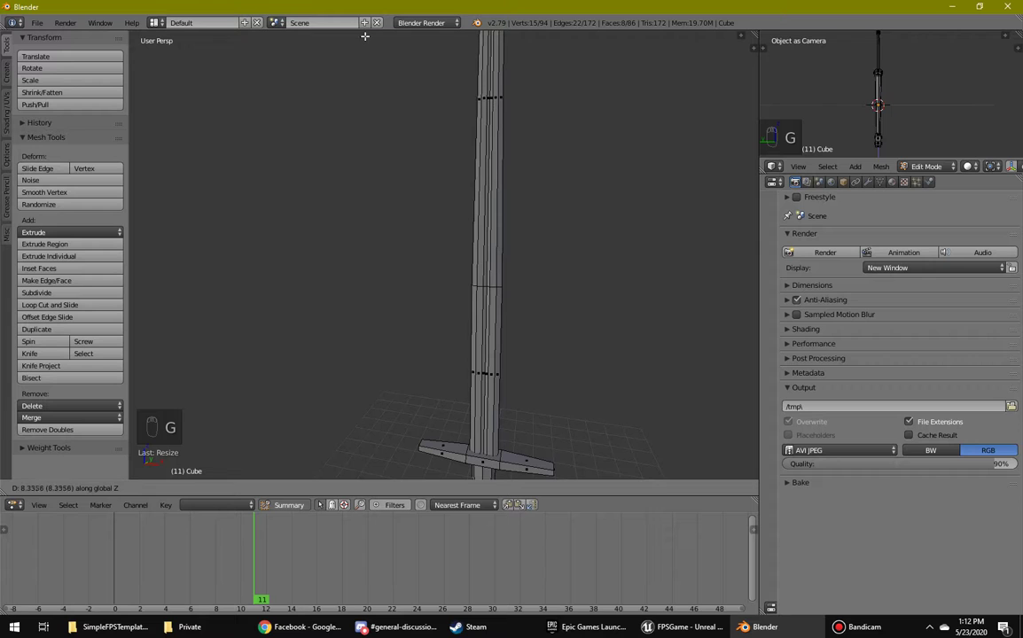
{"action": "left_click", "coordinate": [419, 160]}
Select the two middle edges on the blade's top end and raise them about 0.65 along Z.
{"action": "scroll", "coordinate": [419, 161], "scroll_direction": "down", "scroll_amount": 6}
{"action": "middle_click_drag", "start_coordinate": [427, 270], "coordinate": [154, 238]}
{"action": "scroll", "coordinate": [462, 314], "scroll_direction": "up", "scroll_amount": 3}
{"action": "middle_click_drag", "start_coordinate": [256, 252], "coordinate": [514, 433]}
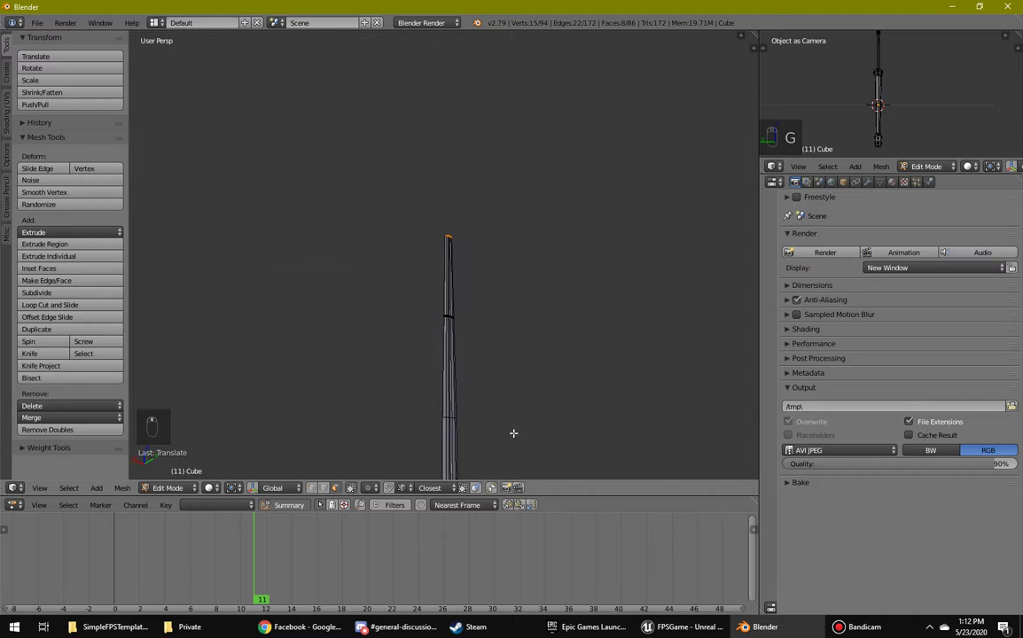
{"action": "scroll", "coordinate": [471, 346], "scroll_direction": "up", "scroll_amount": 5}
{"action": "middle_click_drag", "start_coordinate": [370, 274], "coordinate": [487, 177]}
{"action": "scroll", "coordinate": [496, 169], "scroll_direction": "up", "scroll_amount": 3}
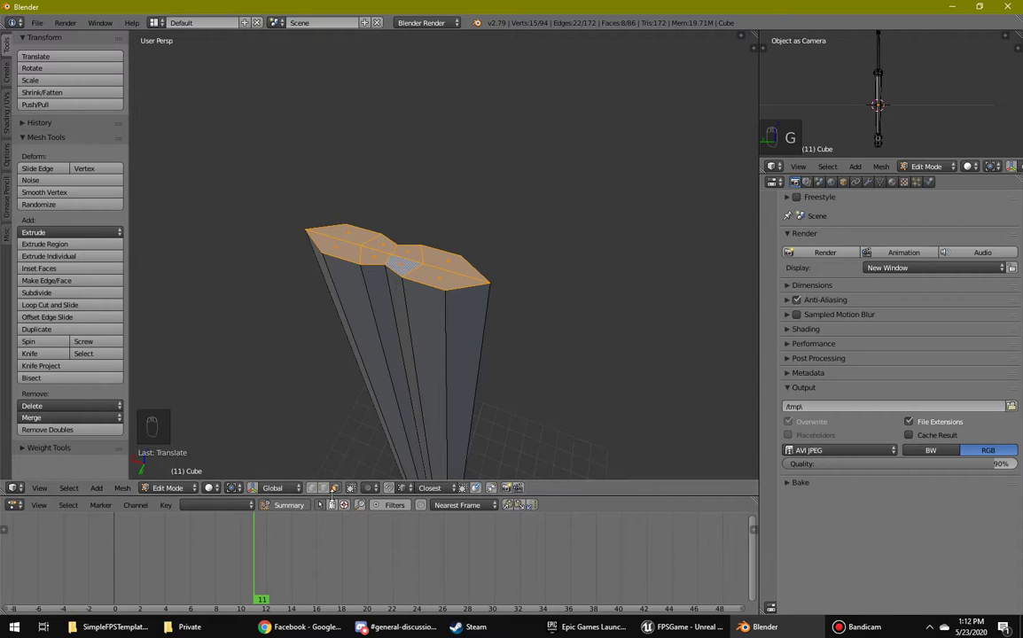
{"action": "right_click", "coordinate": [380, 252]}
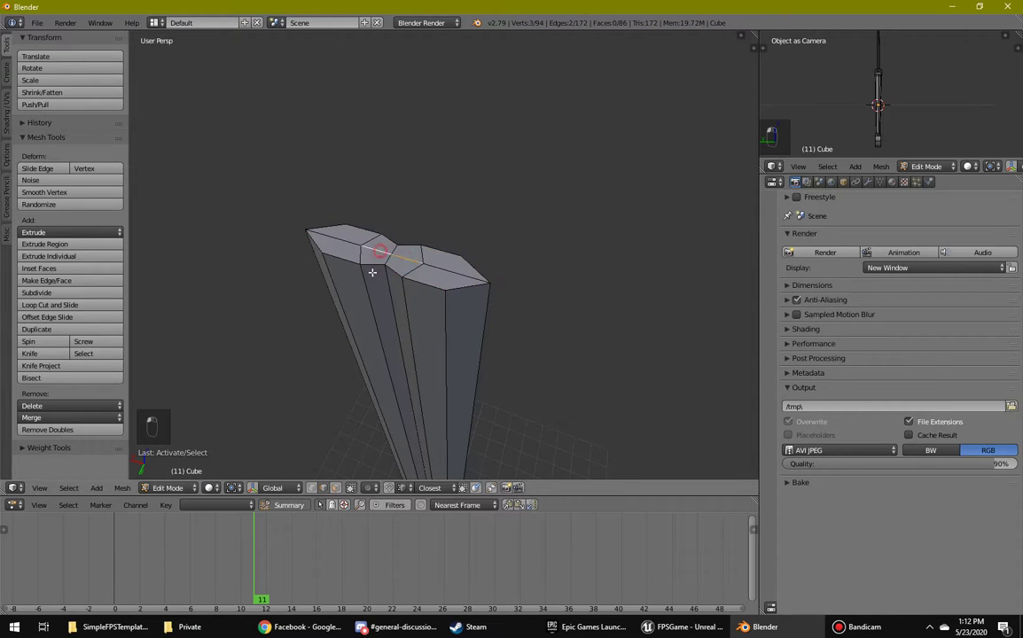
{"action": "middle_click_drag", "start_coordinate": [373, 272], "coordinate": [409, 239]}
{"action": "key", "text": "g"}
{"action": "key", "text": "z"}
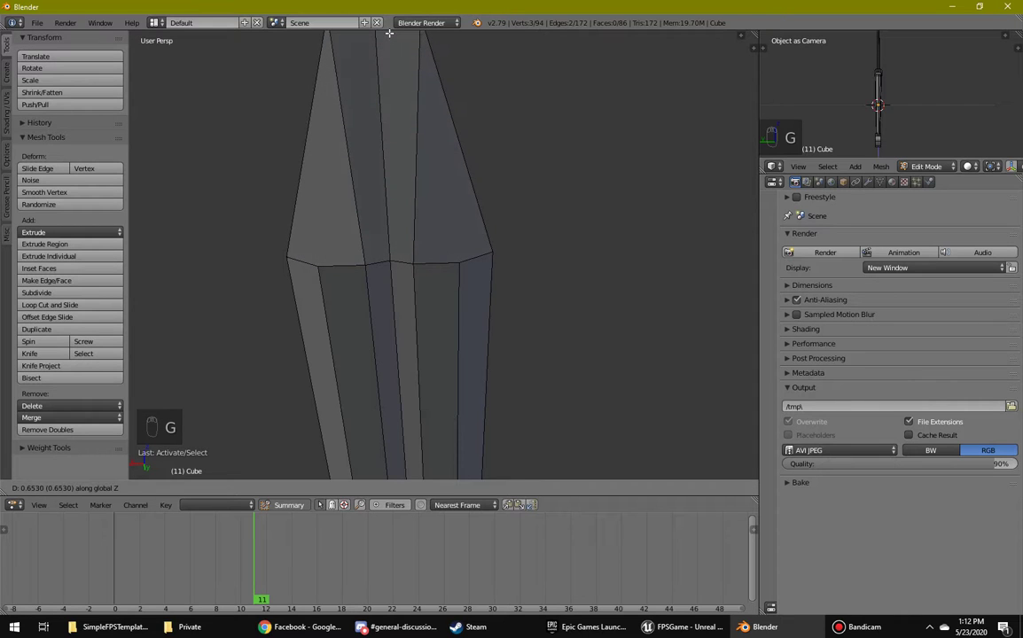
{"action": "left_click", "coordinate": [388, 33]}
Select the centre vertex of the raised ridge and move it up about 0.3 along Z to form the blade's point.
{"action": "left_click", "coordinate": [314, 489]}
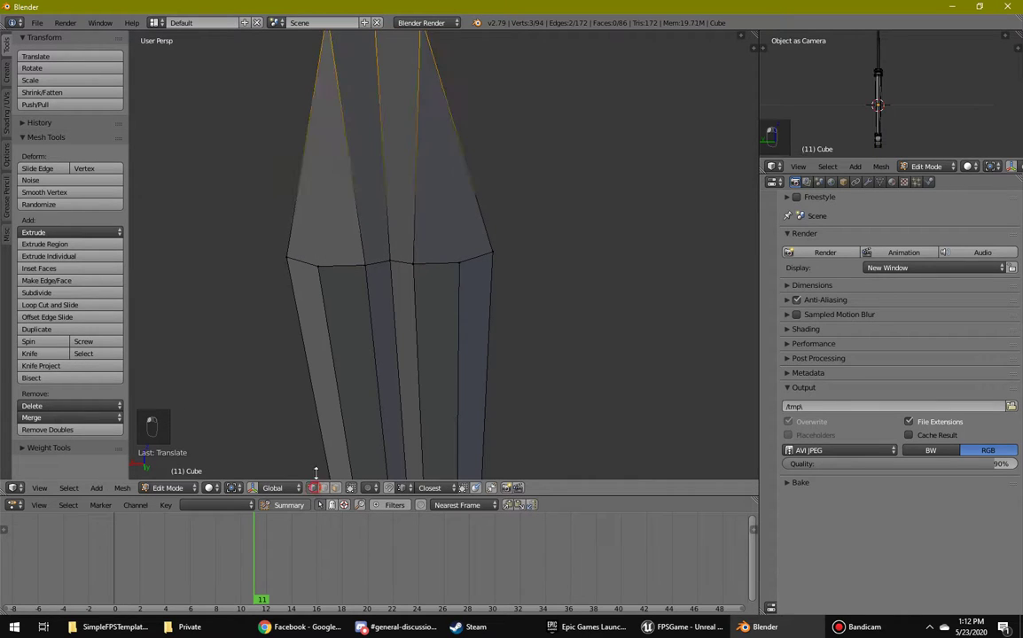
{"action": "mouse_move", "coordinate": [342, 273]}
{"action": "middle_mouse_down"}
{"action": "mouse_move", "coordinate": [341, 317]}
{"action": "mouse_move", "coordinate": [350, 296]}
{"action": "mouse_move", "coordinate": [394, 266]}
{"action": "middle_mouse_up"}
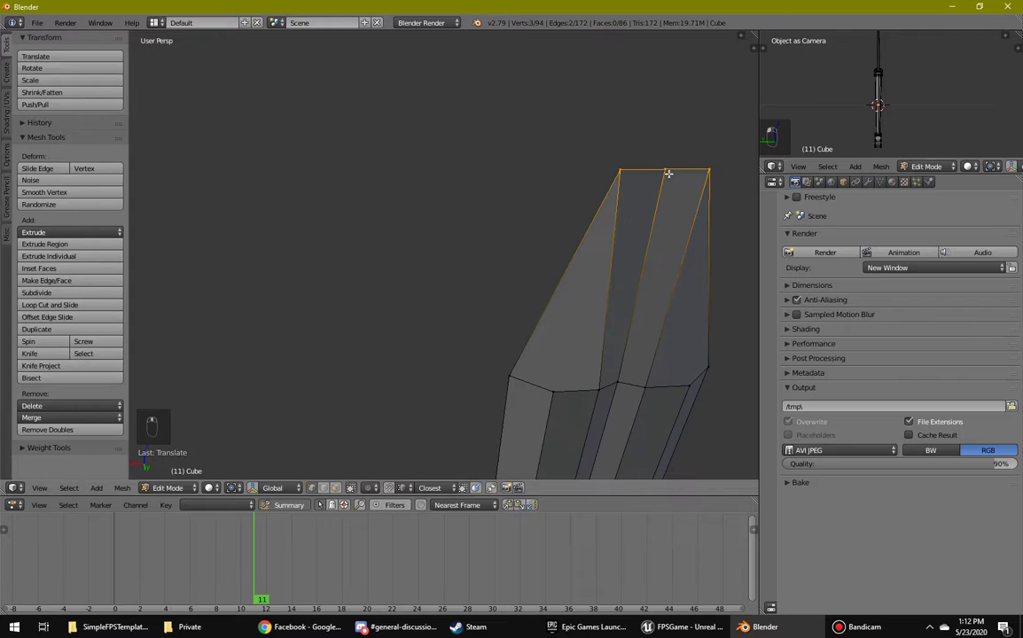
{"action": "right_click", "coordinate": [669, 174]}
{"action": "middle_click_drag", "start_coordinate": [669, 174], "coordinate": [653, 182]}
{"action": "key", "text": "g"}
{"action": "key", "text": "z"}
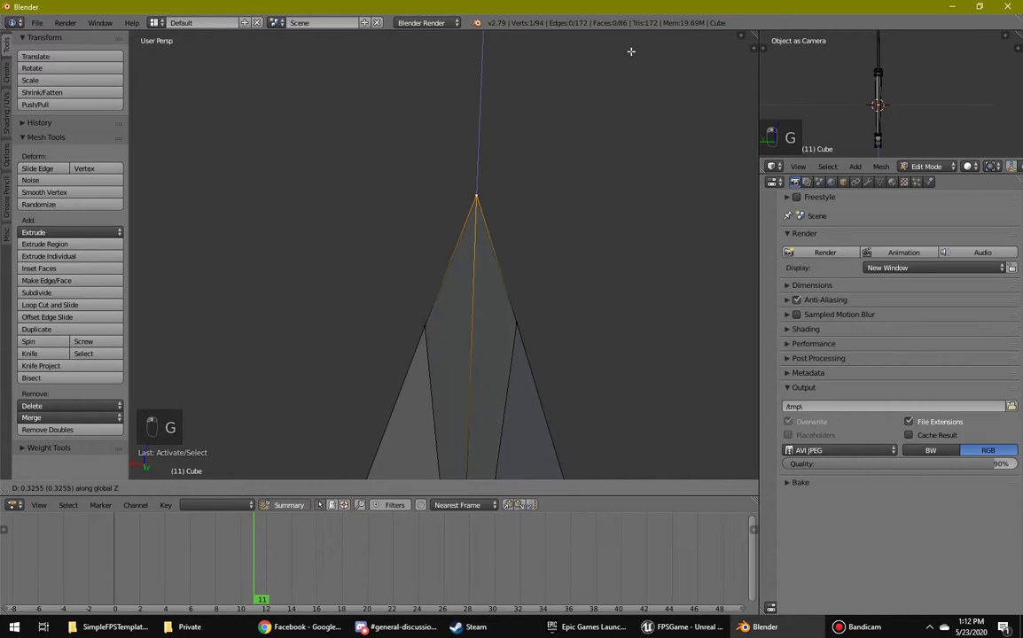
{"action": "left_click", "coordinate": [631, 45]}
Select the edge ring of lengthwise edges around the blade's upper section.
{"action": "middle_click_drag", "start_coordinate": [534, 275], "coordinate": [557, 164], "text": "shift"}
{"action": "scroll", "coordinate": [555, 168], "scroll_direction": "down", "scroll_amount": 7}
{"action": "middle_click_drag", "start_coordinate": [572, 229], "coordinate": [534, 155], "text": "shift"}
{"action": "scroll", "coordinate": [534, 155], "scroll_direction": "up", "scroll_amount": 5}
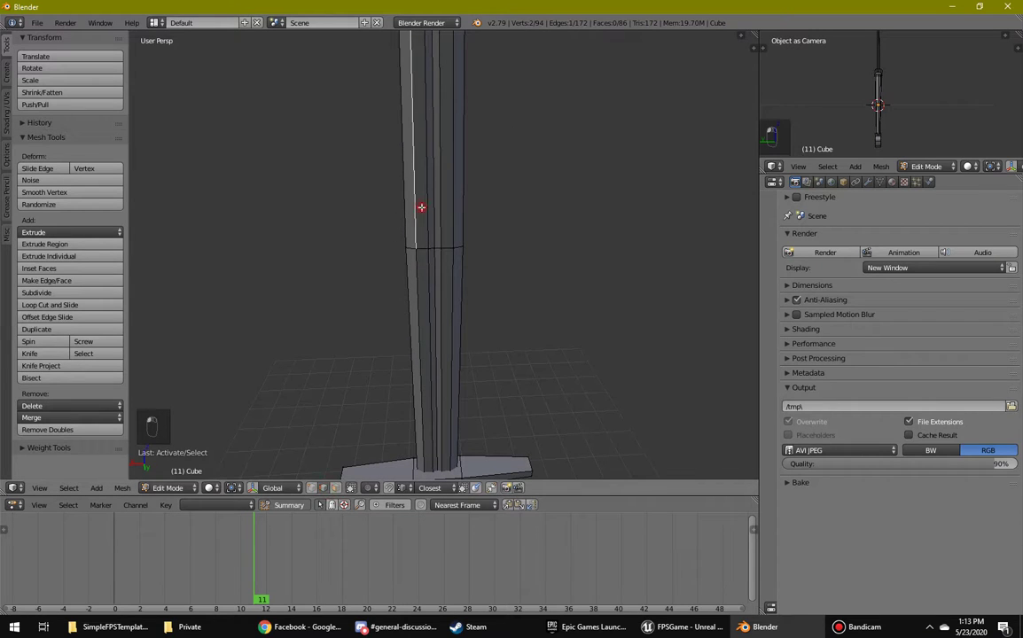
{"action": "key", "text": "ctrl+e"}
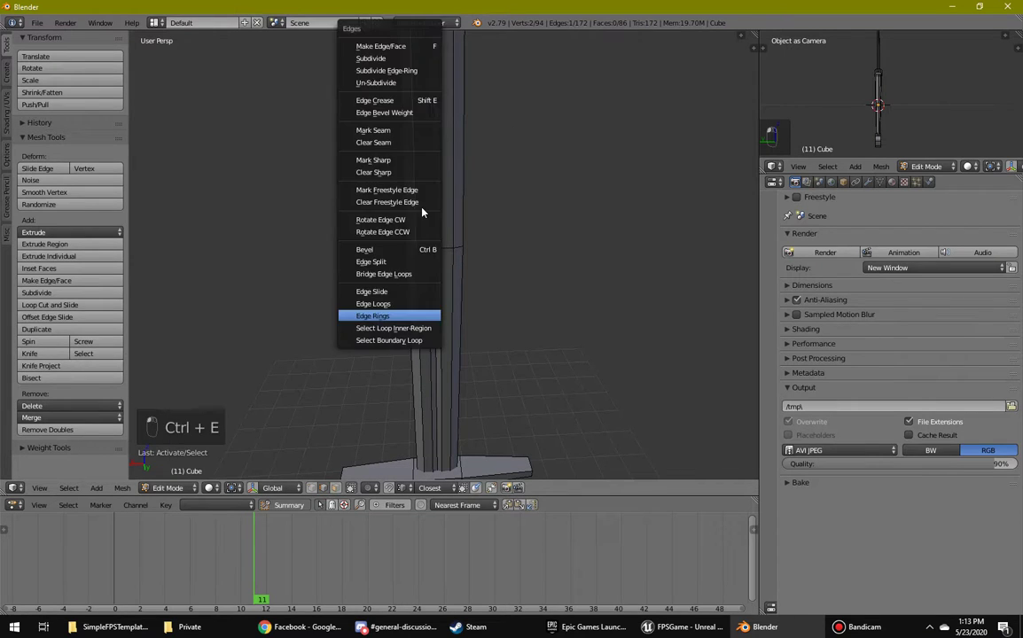
{"action": "left_click", "coordinate": [397, 318]}
{"action": "mouse_move", "coordinate": [469, 279]}
{"action": "middle_mouse_down"}
{"action": "mouse_move", "coordinate": [461, 292]}
{"action": "mouse_move", "coordinate": [457, 266]}
{"action": "middle_mouse_up"}
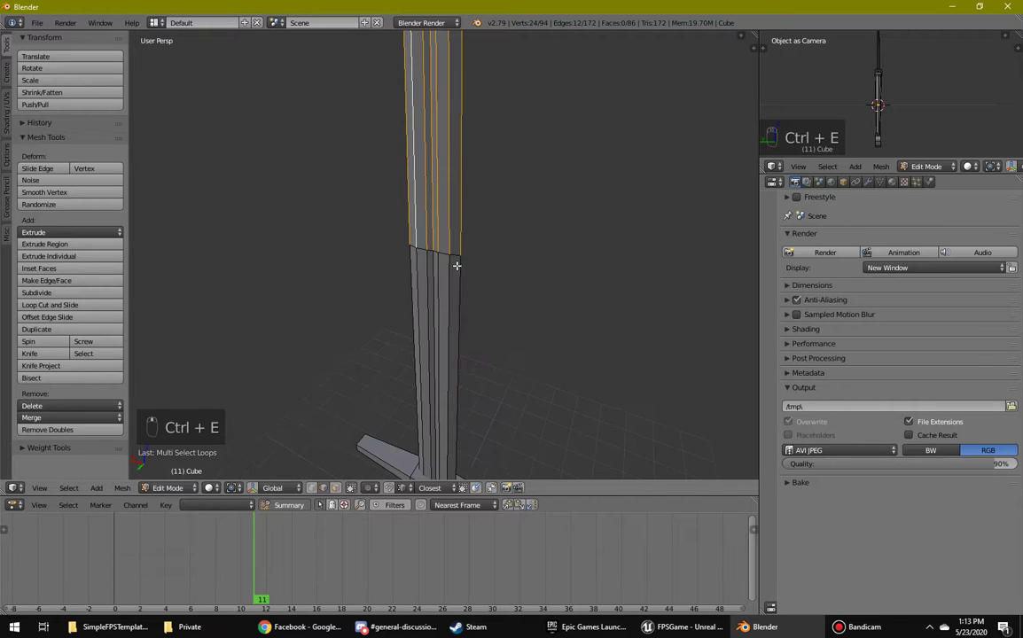
Switch to the front view and select the loop of faces around the blade's upper section for a selection-only knife cut.
{"action": "key", "text": "KP_1"}
{"action": "scroll", "coordinate": [514, 256], "scroll_direction": "up", "scroll_amount": 3}
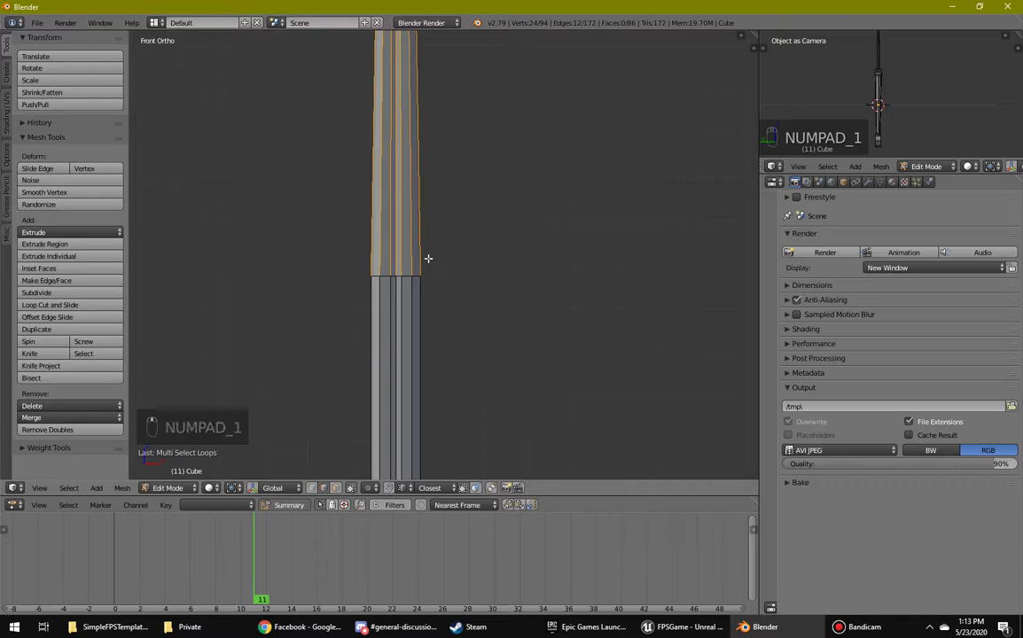
{"action": "key", "text": "shift+k"}
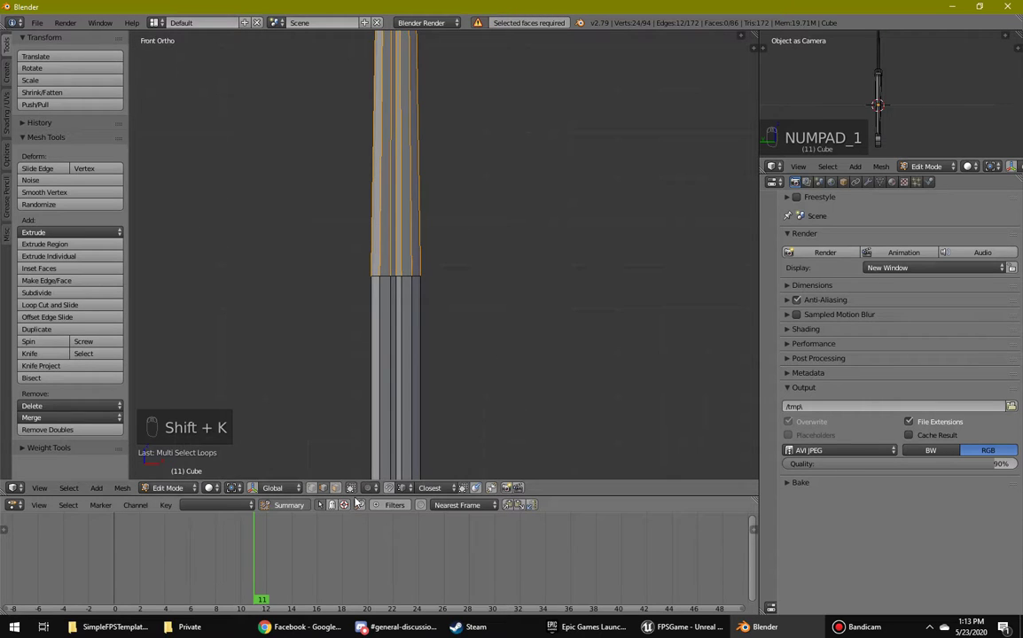
{"action": "left_click", "coordinate": [337, 488]}
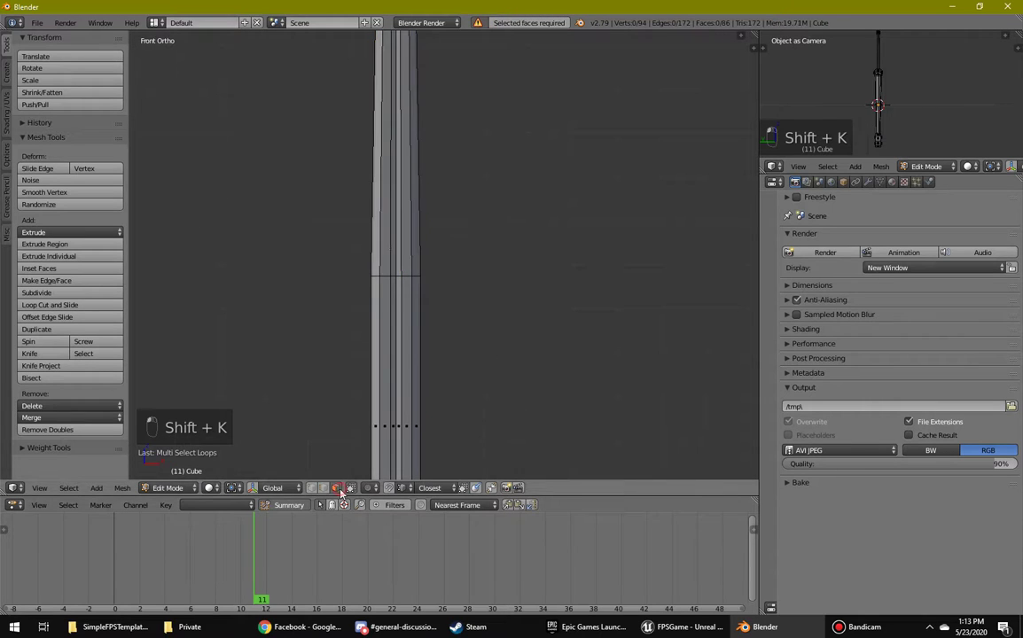
{"action": "right_click", "coordinate": [416, 228], "text": "alt"}
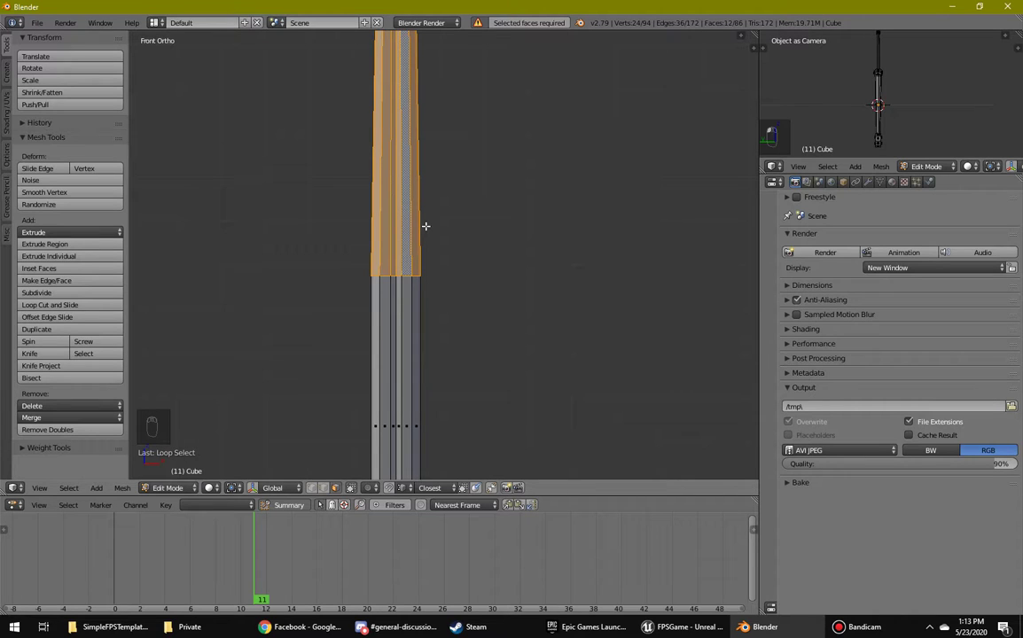
Knife-cut a straight horizontal line through only the selected upper blade faces, just above their lower edge loop.
{"action": "key", "text": "shift+k"}
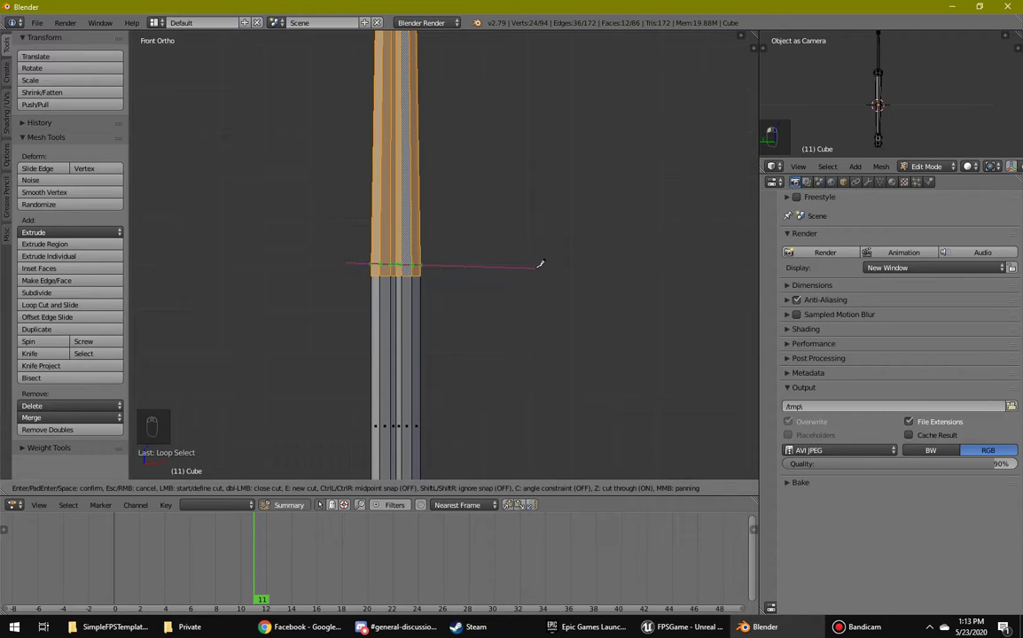
{"action": "key", "text": "c"}
{"action": "left_click", "coordinate": [539, 263]}
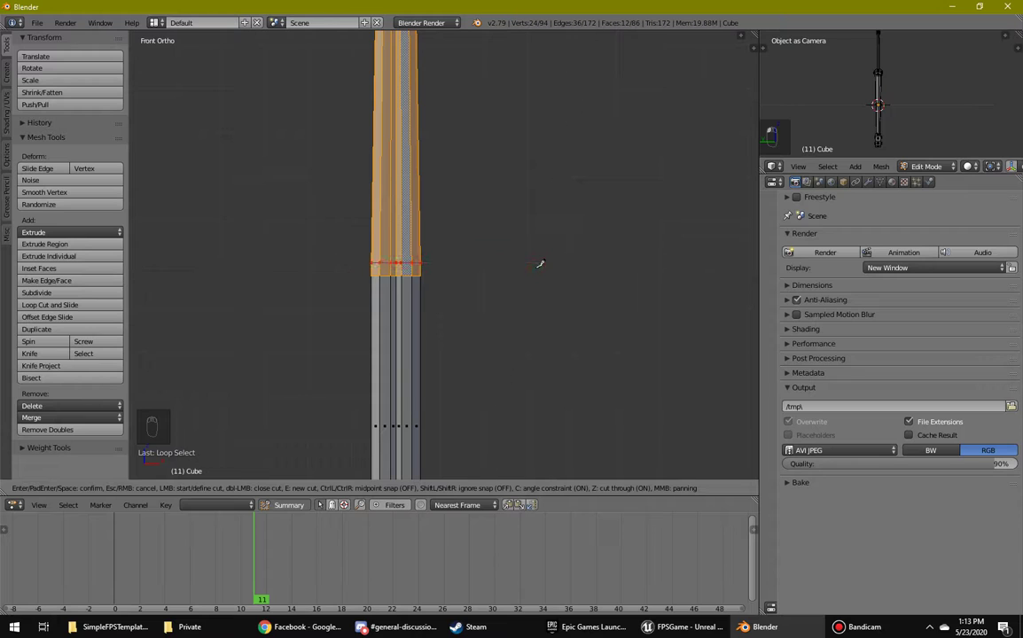
{"action": "key", "text": "Return"}
{"action": "scroll", "coordinate": [535, 268], "scroll_direction": "up", "scroll_amount": 3}
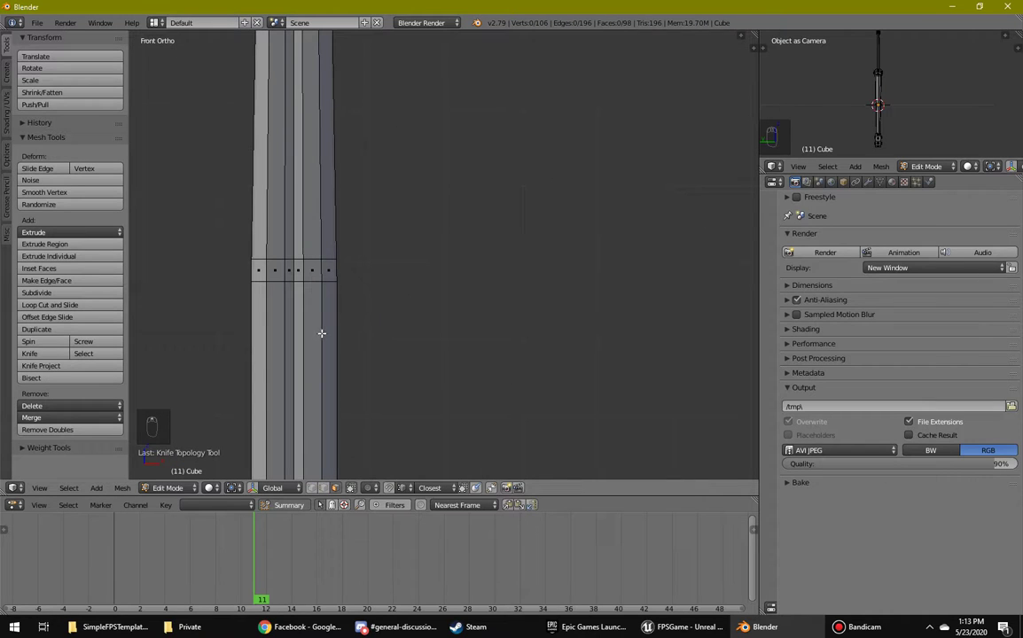
Select the two opposing centre groove vertices on the new cut and scale them along Y, level with the neighbouring vertices.
{"action": "left_click", "coordinate": [323, 488]}
{"action": "left_click", "coordinate": [312, 489]}
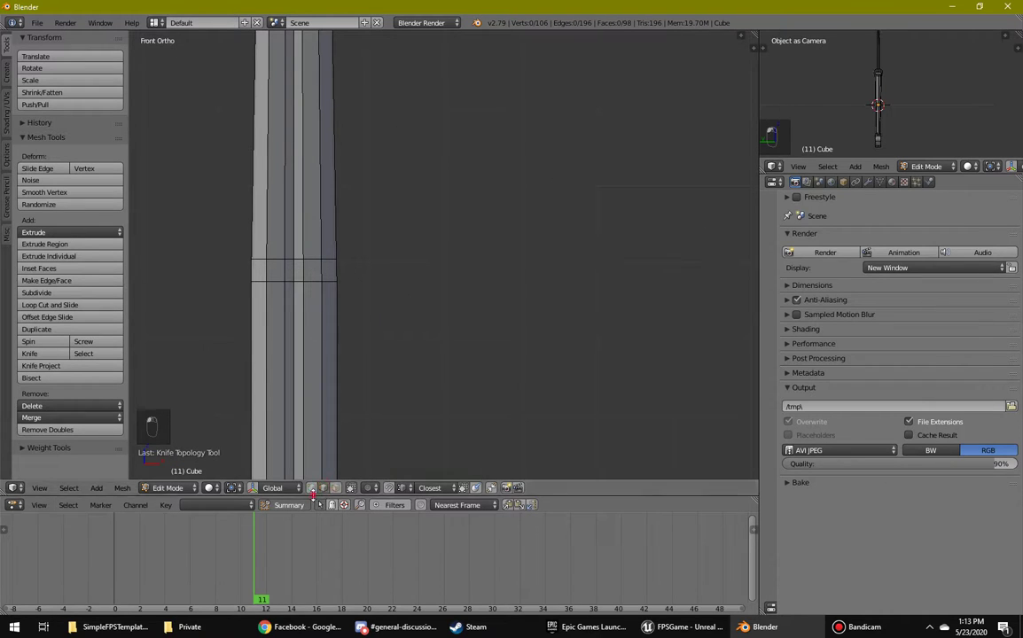
{"action": "right_click", "coordinate": [293, 256]}
{"action": "middle_click_drag", "start_coordinate": [293, 255], "coordinate": [406, 281]}
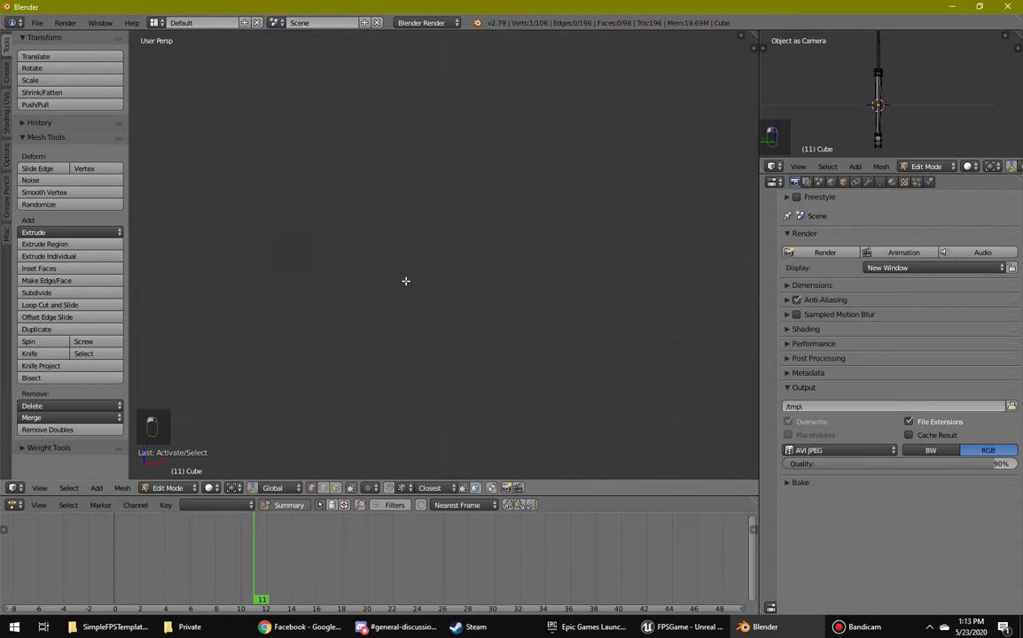
{"action": "middle_click_drag", "start_coordinate": [468, 287], "coordinate": [392, 249]}
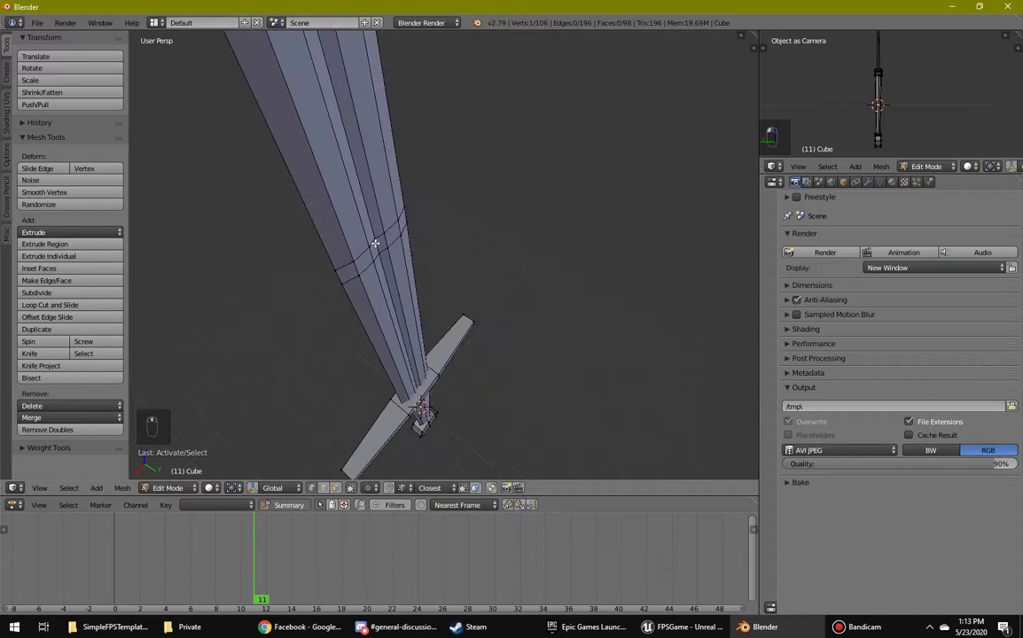
{"action": "right_click", "coordinate": [376, 240], "text": "shift"}
{"action": "middle_click_drag", "start_coordinate": [311, 258], "coordinate": [427, 224]}
{"action": "scroll", "coordinate": [417, 232], "scroll_direction": "up", "scroll_amount": 2}
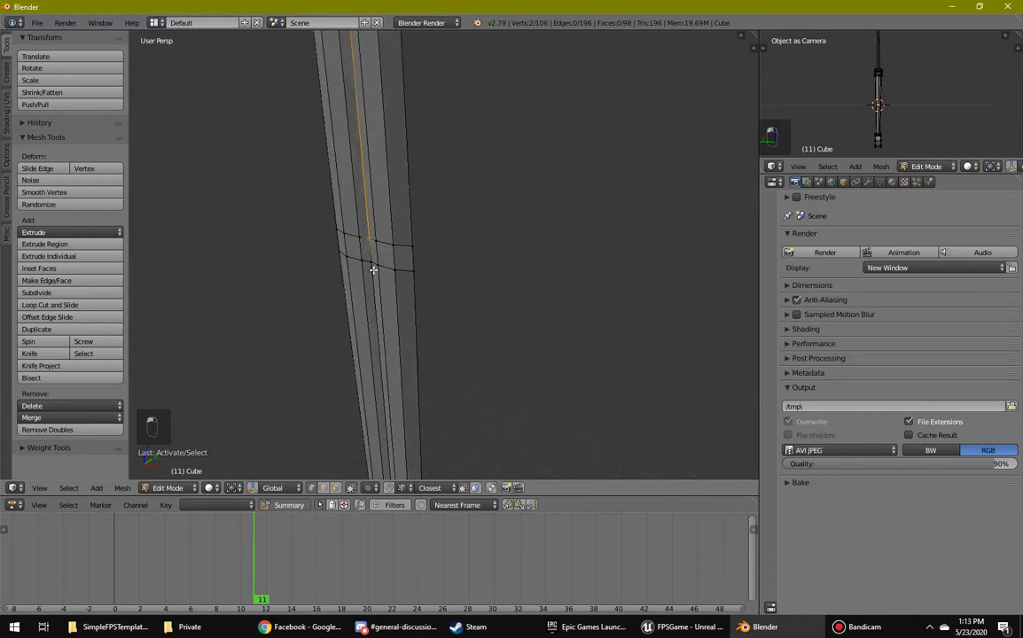
{"action": "key", "text": "s"}
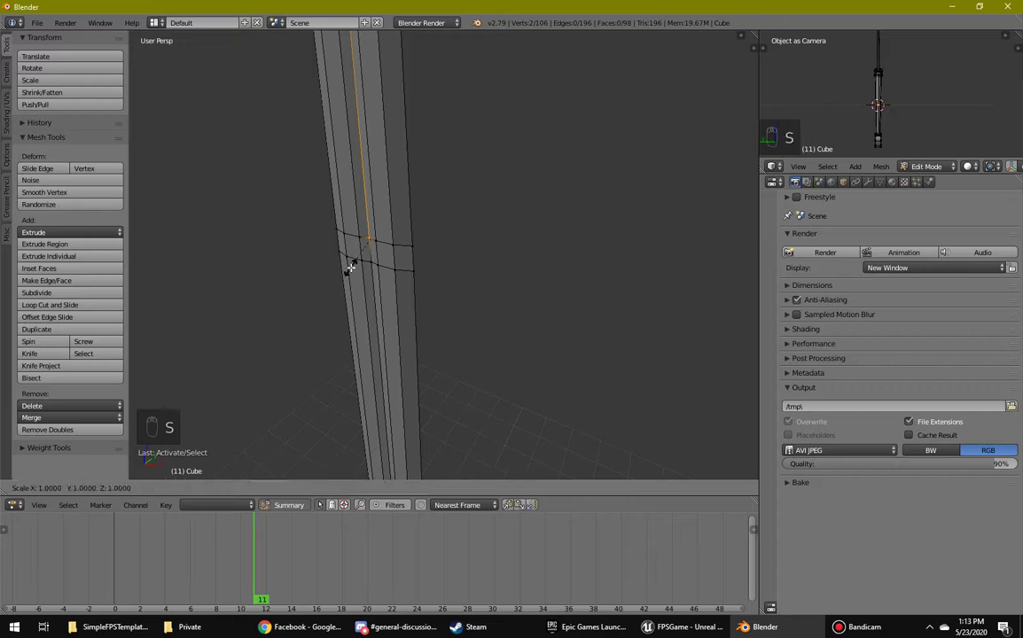
{"action": "key", "text": "y"}
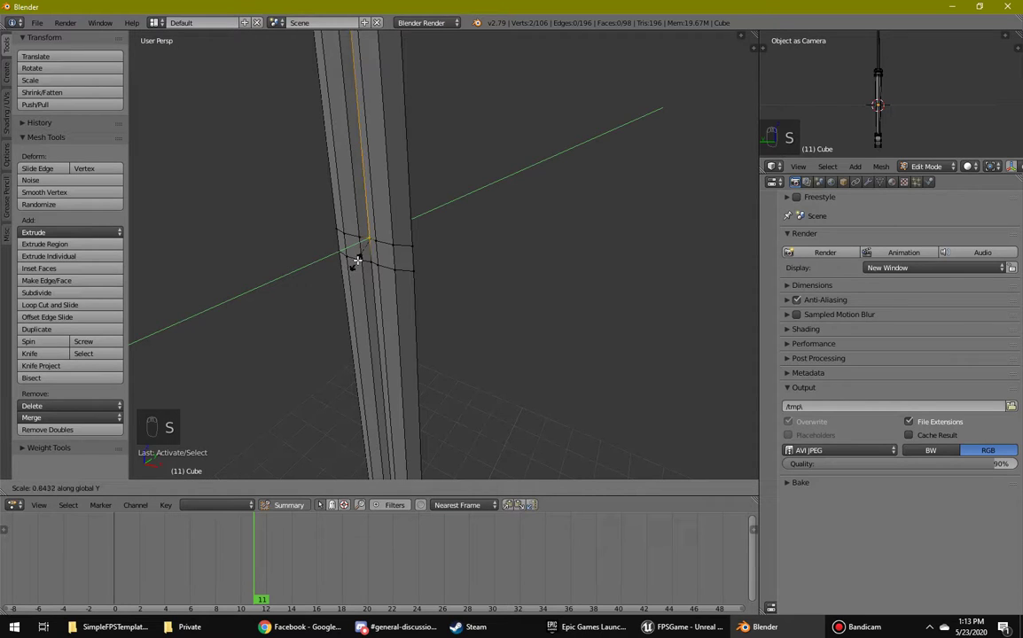
{"action": "left_click", "coordinate": [381, 244]}
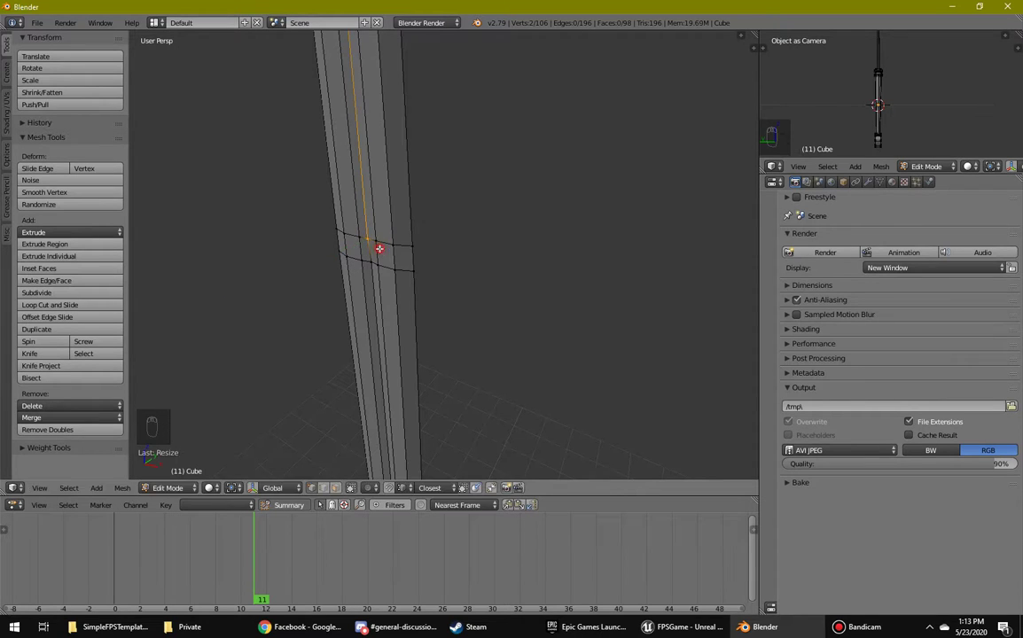
Set the snap element to Vertex and try moving the vertex beside the groove centre onto its outer neighbour.
{"action": "left_click", "coordinate": [409, 489]}
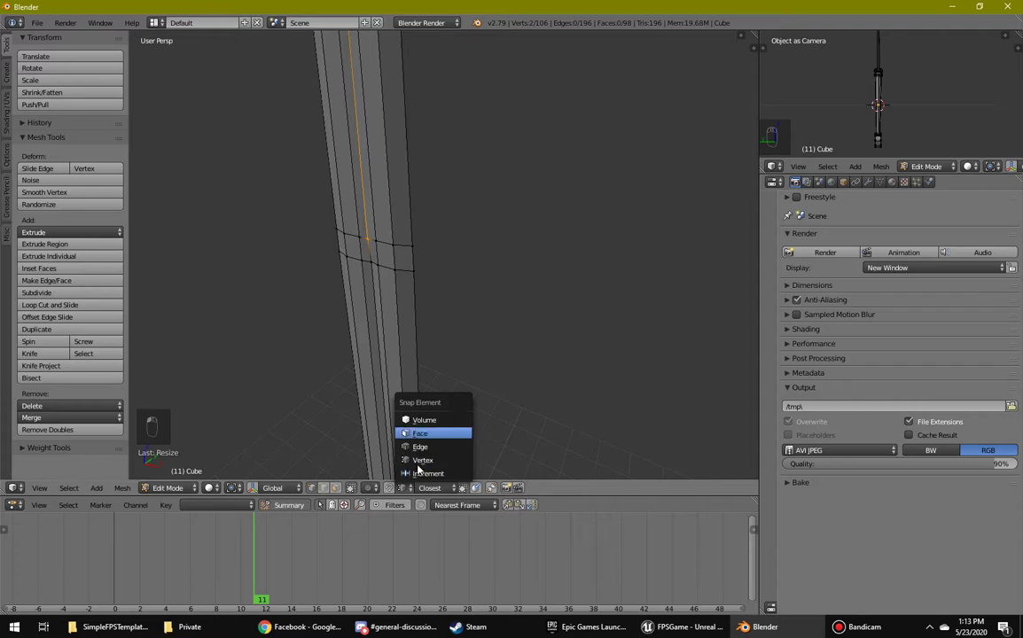
{"action": "left_click", "coordinate": [420, 463]}
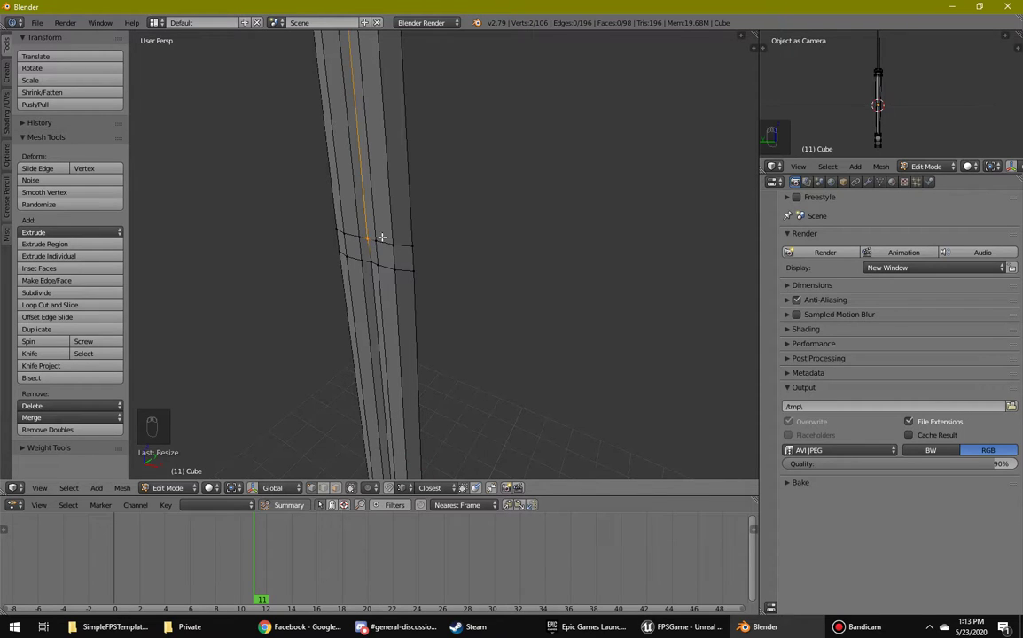
{"action": "right_click", "coordinate": [380, 241]}
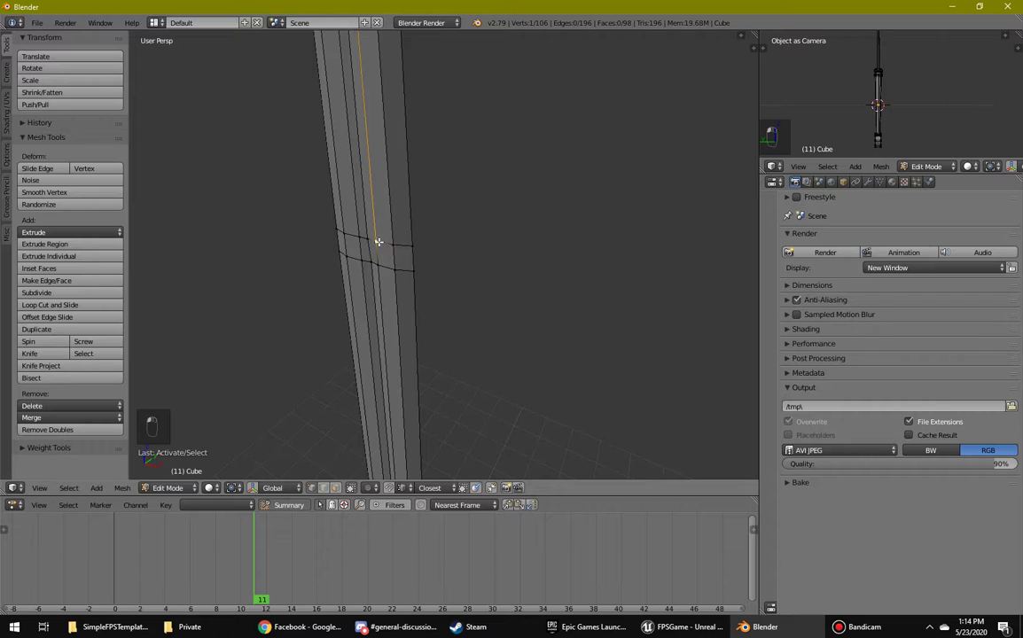
{"action": "key", "text": "g"}
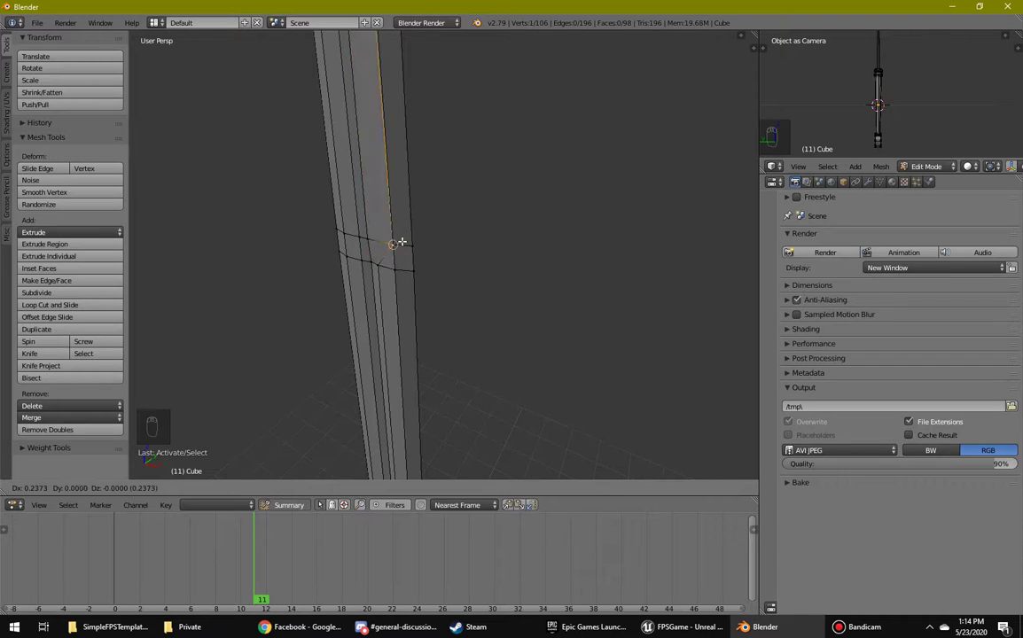
{"action": "right_click", "coordinate": [403, 241]}
Select the two opposing centre vertices at the base of the blade's point and scale them apart, level with their neighbours.
{"action": "middle_click_drag", "start_coordinate": [386, 255], "coordinate": [379, 332]}
{"action": "mouse_move", "coordinate": [431, 305]}
{"action": "middle_mouse_down"}
{"action": "mouse_move", "coordinate": [396, 201]}
{"action": "mouse_move", "coordinate": [331, 223]}
{"action": "mouse_move", "coordinate": [272, 303]}
{"action": "mouse_move", "coordinate": [203, 342]}
{"action": "mouse_move", "coordinate": [291, 278]}
{"action": "mouse_move", "coordinate": [299, 291]}
{"action": "mouse_move", "coordinate": [374, 325]}
{"action": "mouse_move", "coordinate": [397, 425]}
{"action": "mouse_move", "coordinate": [428, 283]}
{"action": "mouse_move", "coordinate": [407, 285]}
{"action": "mouse_move", "coordinate": [550, 285]}
{"action": "mouse_move", "coordinate": [420, 272]}
{"action": "middle_mouse_up"}
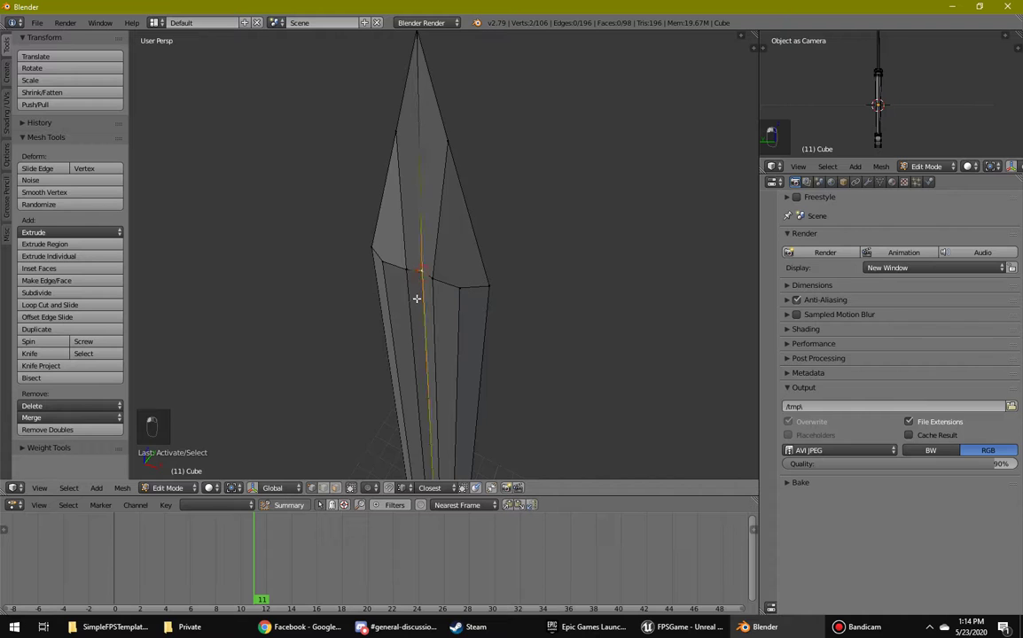
{"action": "key", "text": "s"}
{"action": "left_click", "coordinate": [428, 278]}
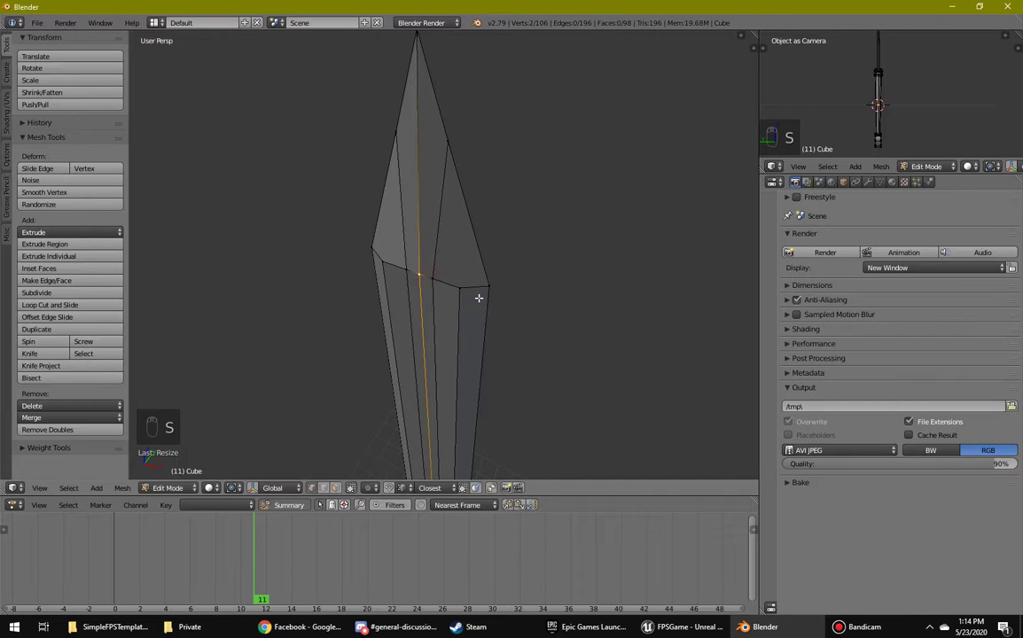
{"action": "middle_click_drag", "start_coordinate": [432, 270], "coordinate": [131, 288]}
{"action": "middle_click_drag", "start_coordinate": [713, 302], "coordinate": [581, 309]}
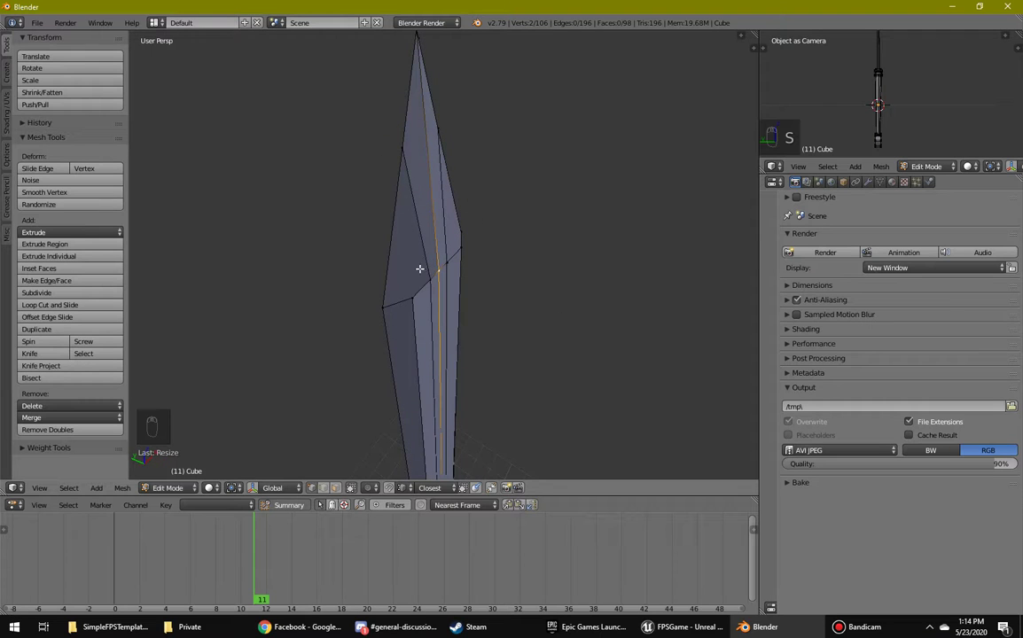
{"action": "middle_click_drag", "start_coordinate": [419, 267], "coordinate": [472, 194]}
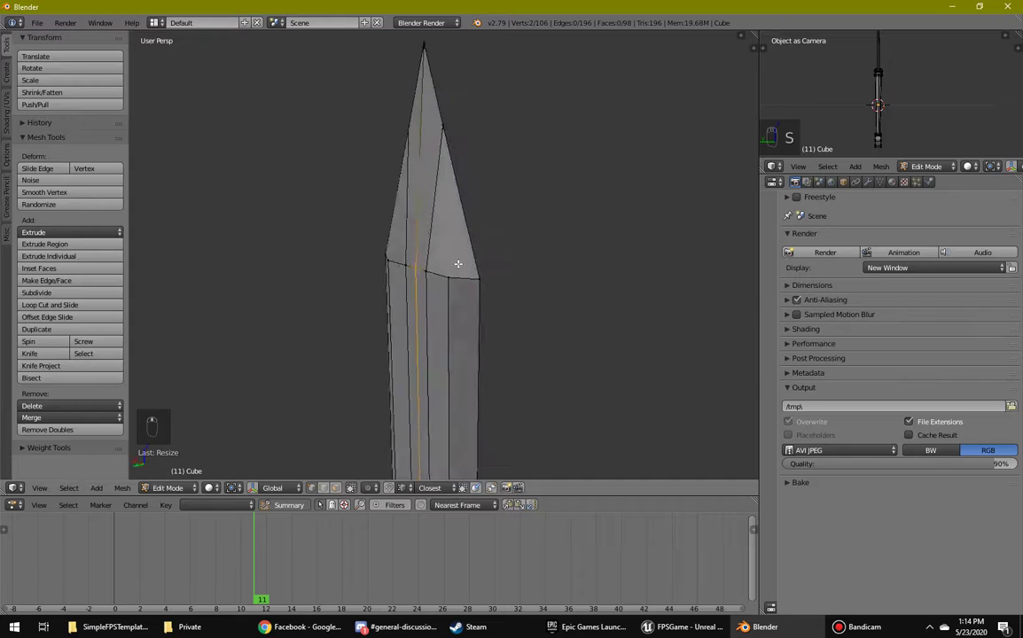
{"action": "middle_click_drag", "start_coordinate": [458, 264], "coordinate": [377, 476]}
Select the four outer side faces of the blade's point and triangulate them, then clear the selection.
{"action": "left_click", "coordinate": [335, 489]}
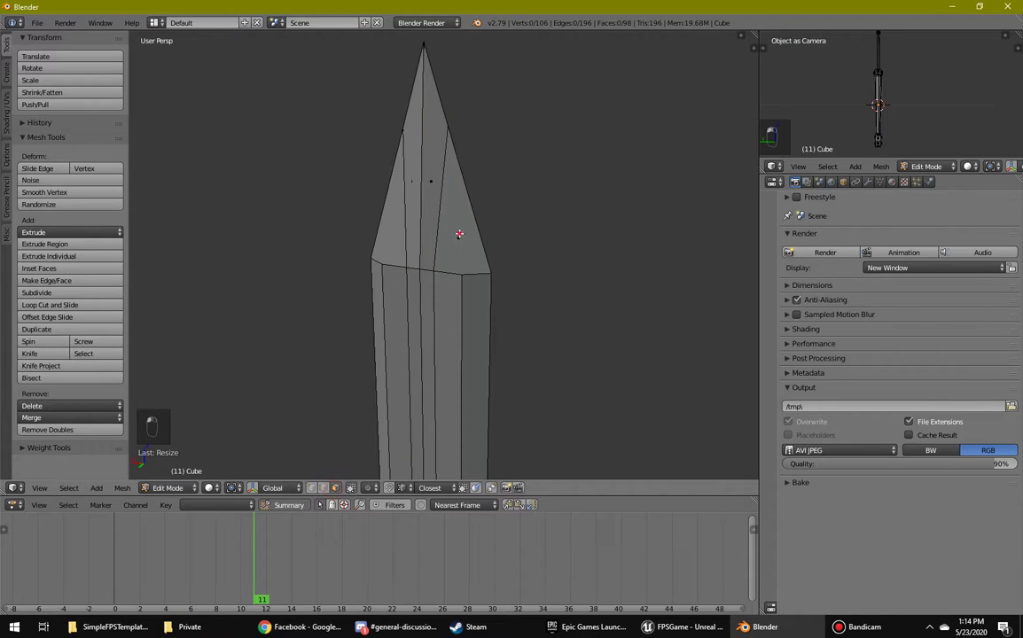
{"action": "middle_click_drag", "start_coordinate": [304, 256], "coordinate": [637, 283]}
{"action": "left_click", "coordinate": [448, 233], "text": "shift"}
{"action": "right_click", "coordinate": [387, 244], "text": "shift"}
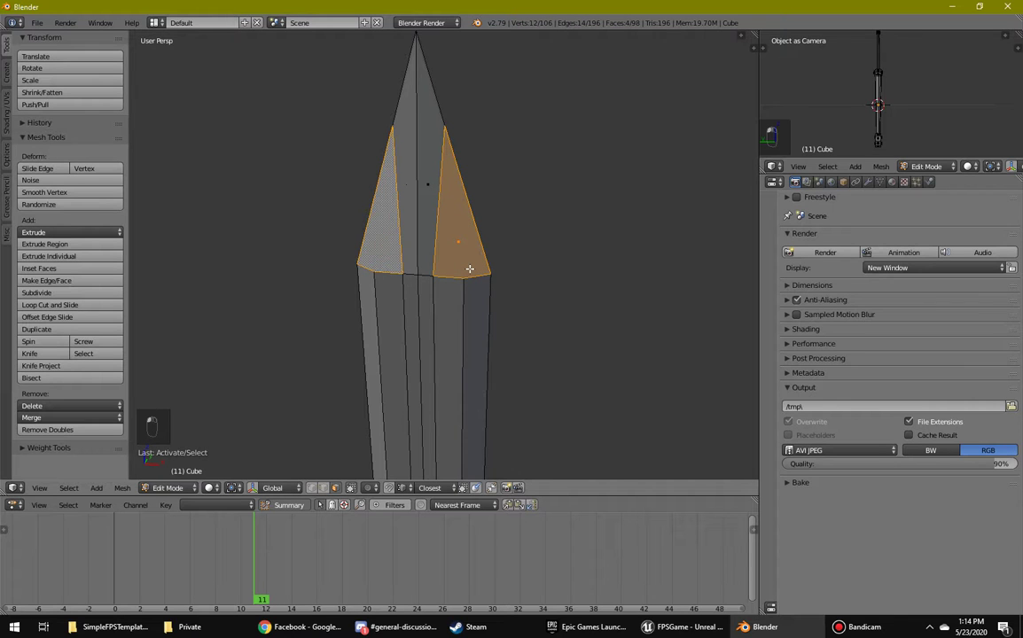
{"action": "key", "text": "ctrl+t"}
{"action": "middle_click_drag", "start_coordinate": [542, 311], "coordinate": [387, 241]}
{"action": "key", "text": "a"}
{"action": "scroll", "coordinate": [384, 230], "scroll_direction": "down", "scroll_amount": 11}
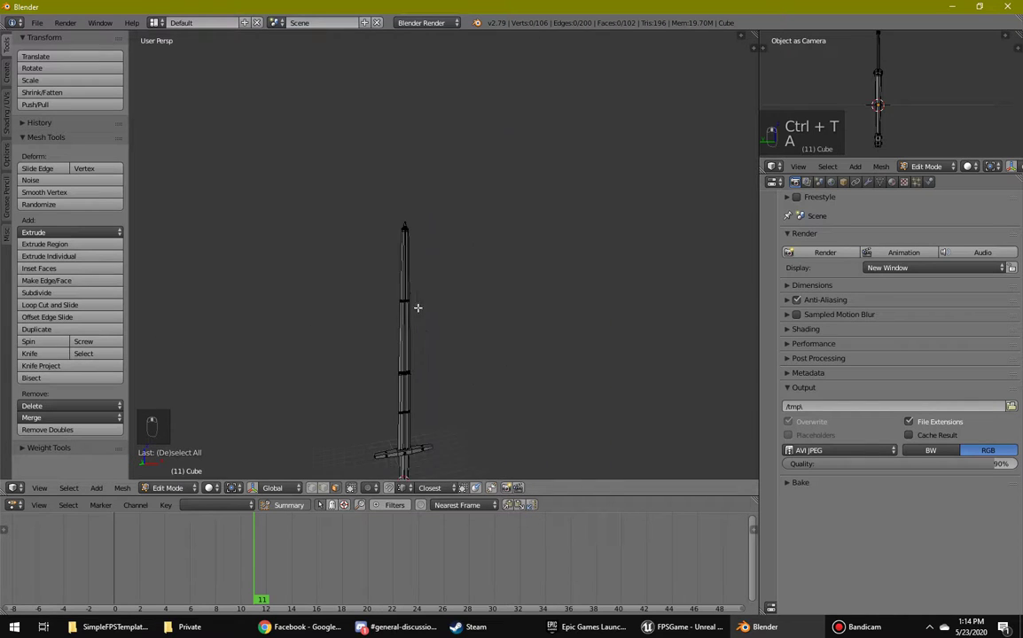
Return to Object Mode and examine the whole sword from several angles.
{"action": "middle_click_drag", "start_coordinate": [430, 326], "coordinate": [500, 337], "text": "shift"}
{"action": "scroll", "coordinate": [496, 319], "scroll_direction": "up", "scroll_amount": 4}
{"action": "middle_click_drag", "start_coordinate": [493, 297], "coordinate": [480, 262]}
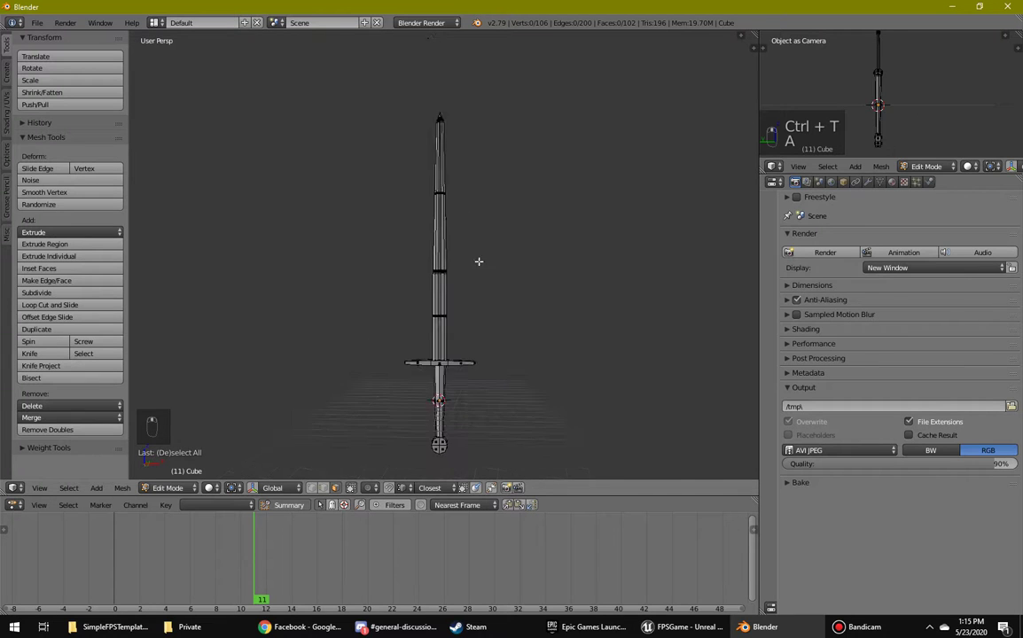
{"action": "key", "text": "Tab"}
{"action": "middle_click_drag", "start_coordinate": [527, 330], "coordinate": [305, 359]}
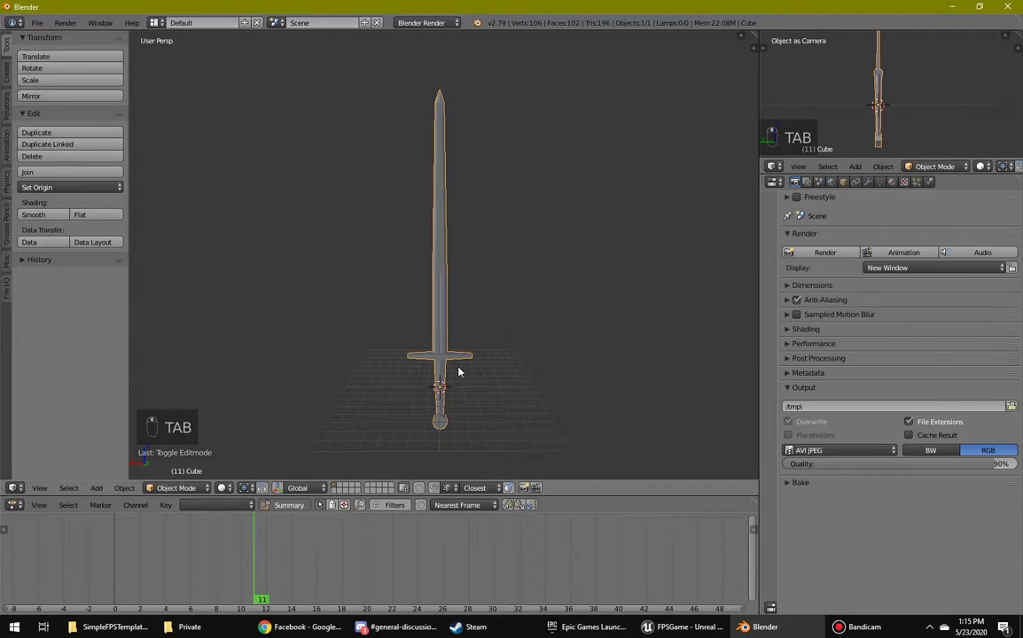
{"action": "middle_click_drag", "start_coordinate": [458, 372], "coordinate": [452, 332]}
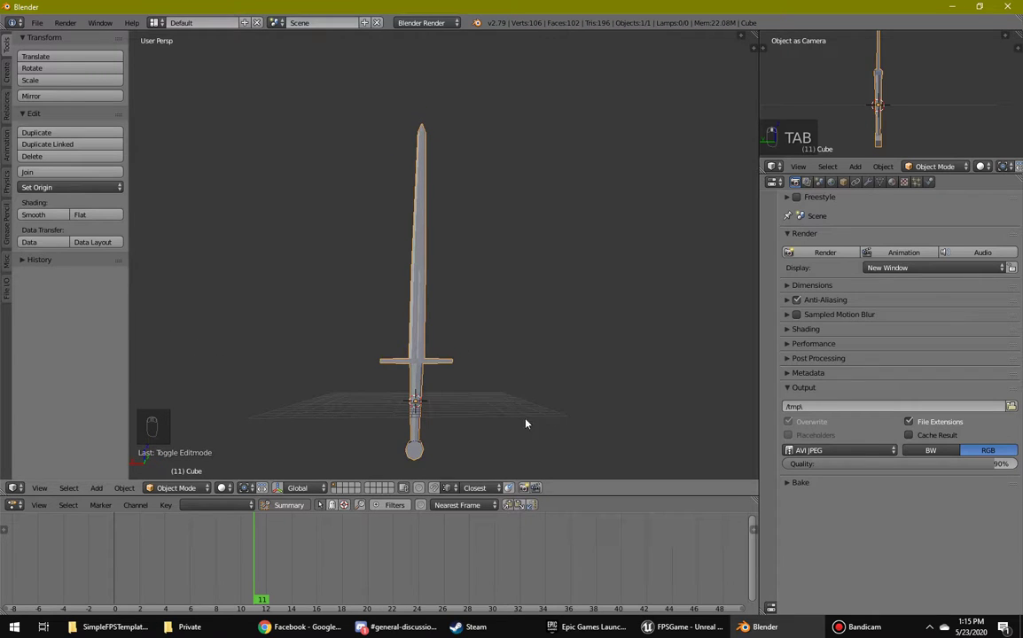